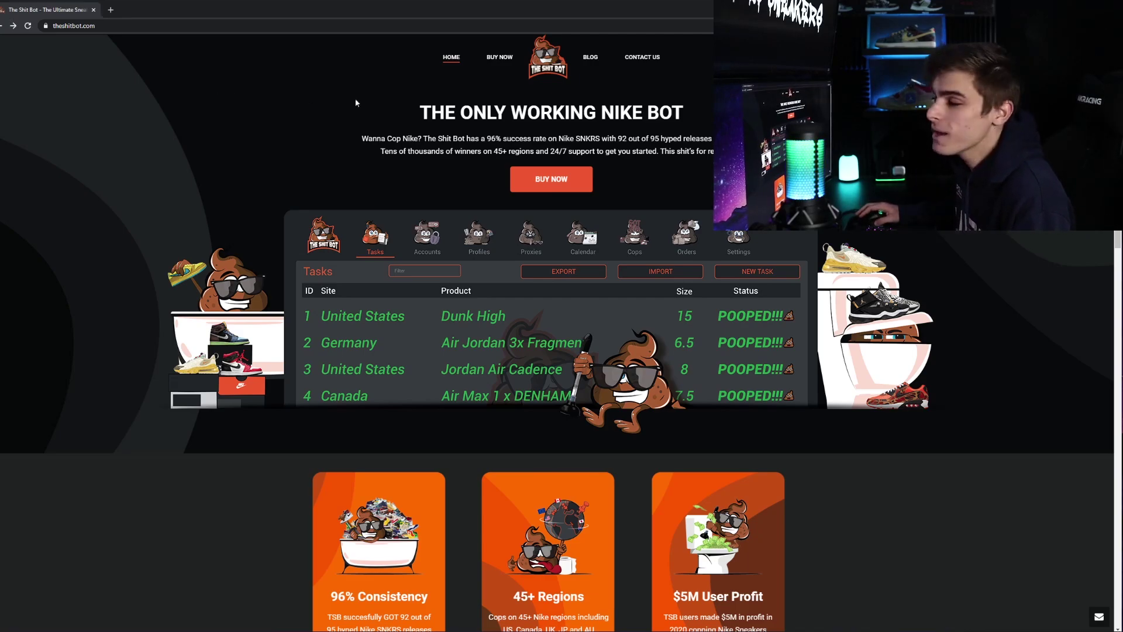
Open the bot's purchase page from its website and view the system requirements in The Shit Bot manual.
click(535, 179)
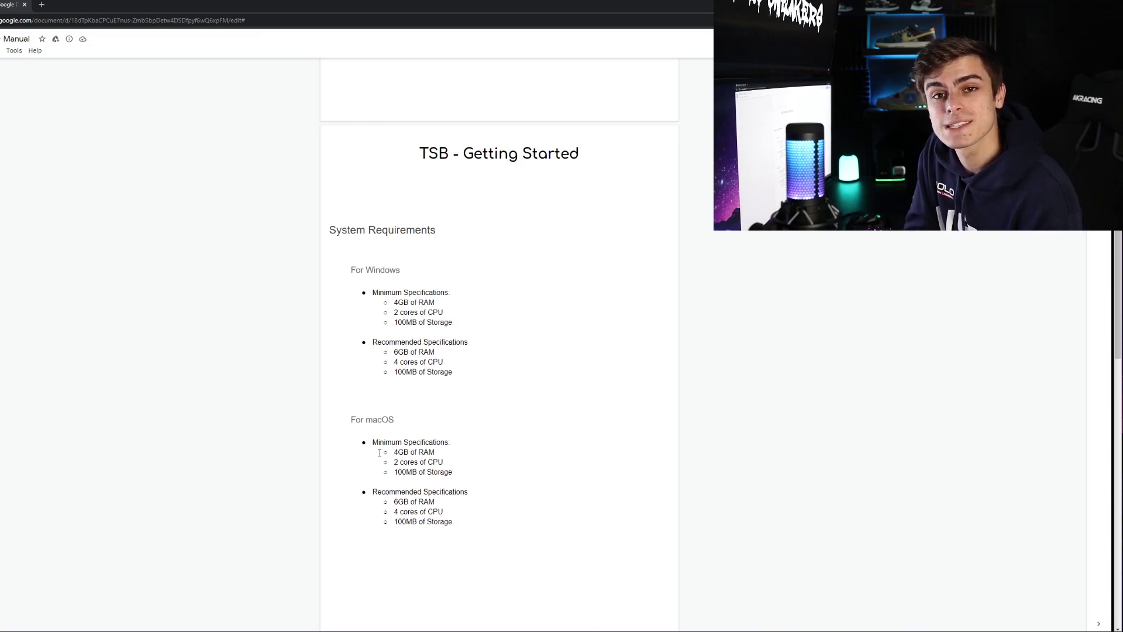
scroll(467, 393, up, 8)
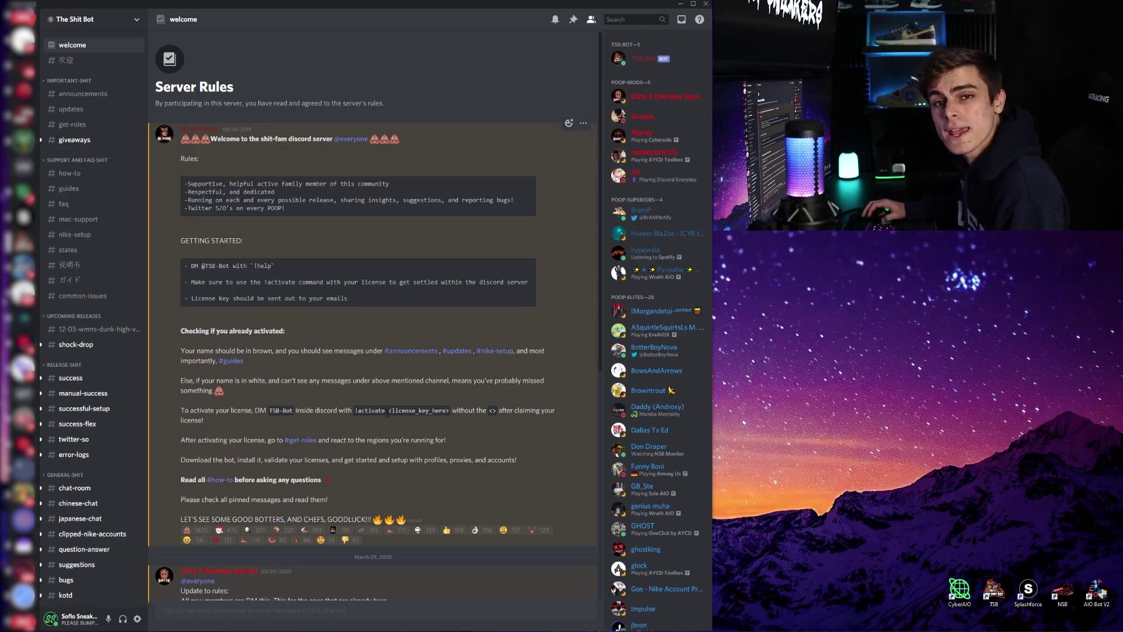
In Discord, start a direct message with TSB-Bot from the server's member list and send the !activate command.
click(647, 57)
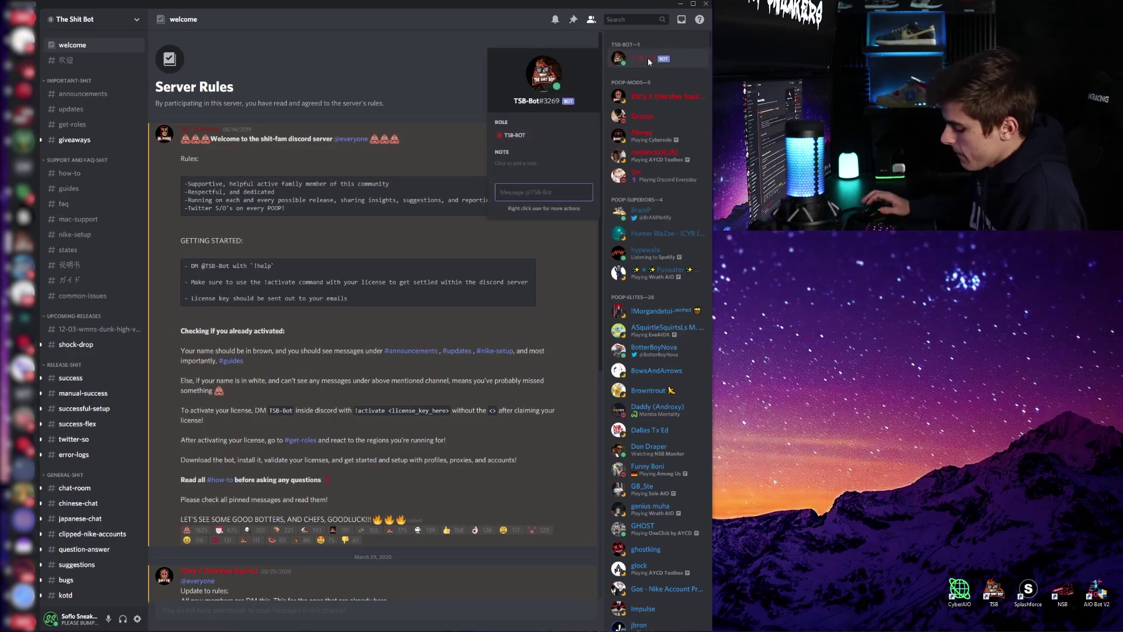
text(.)
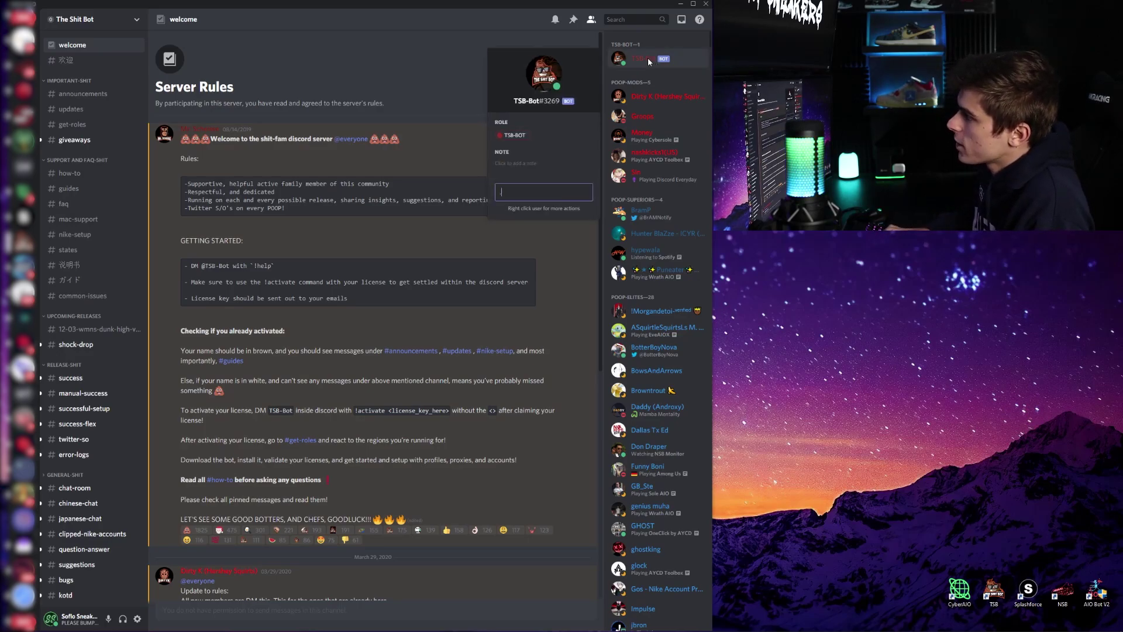
key(Return)
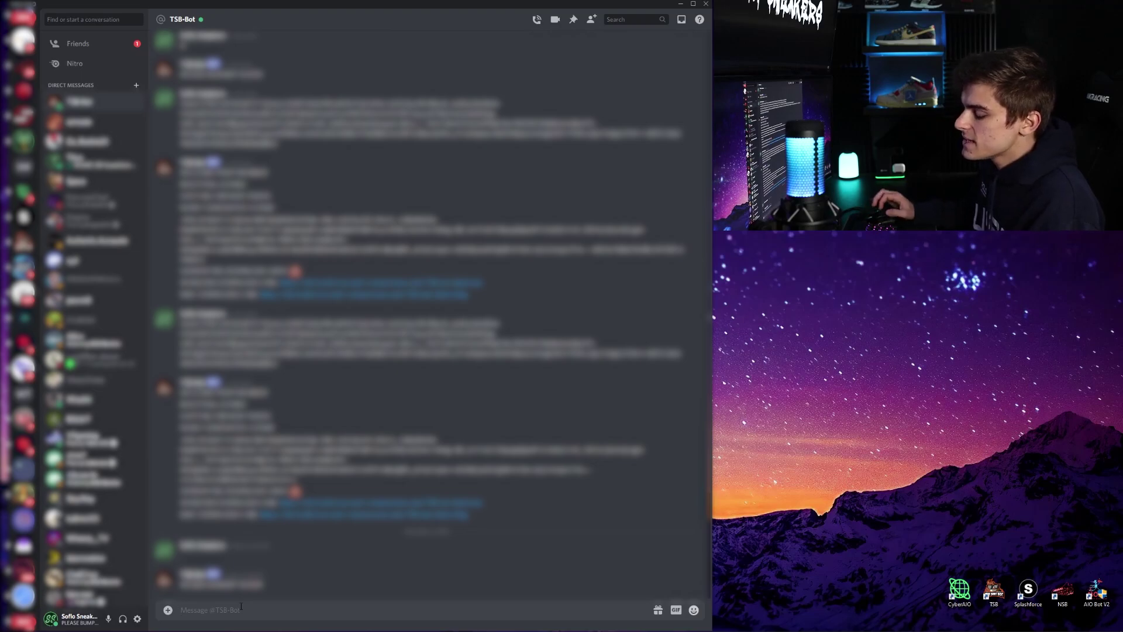
text(!activa)
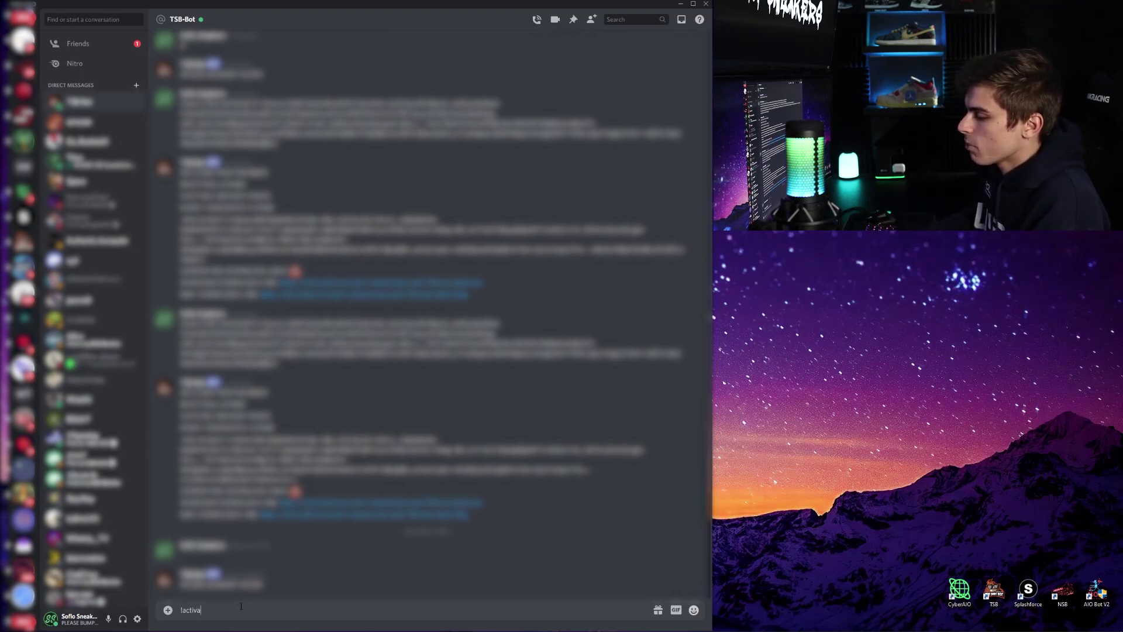
text(te)
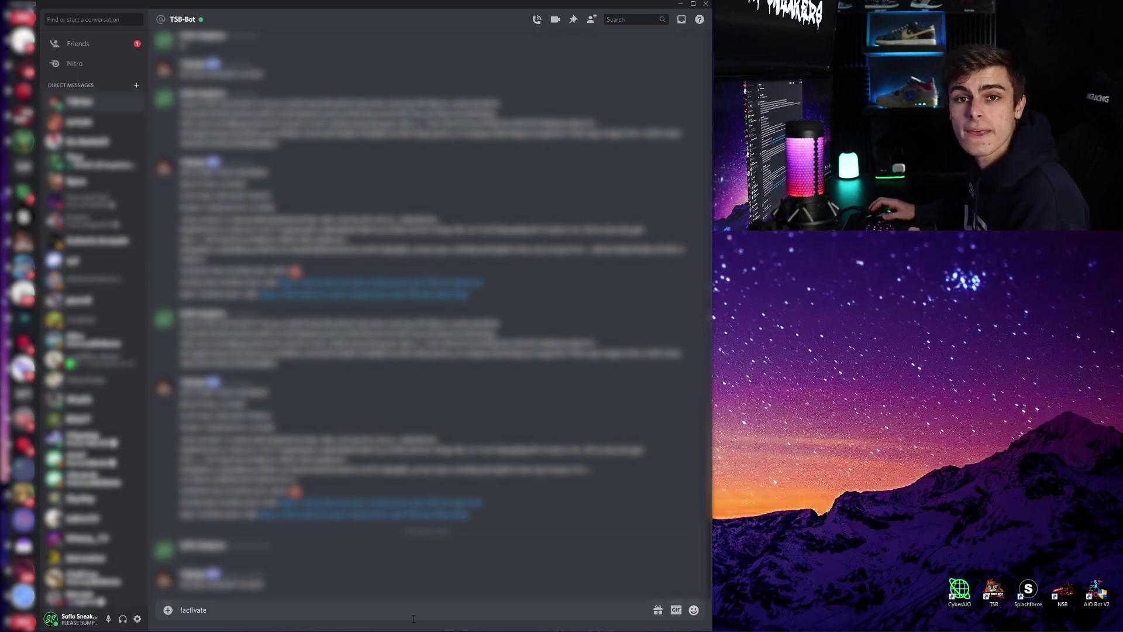
key(Return)
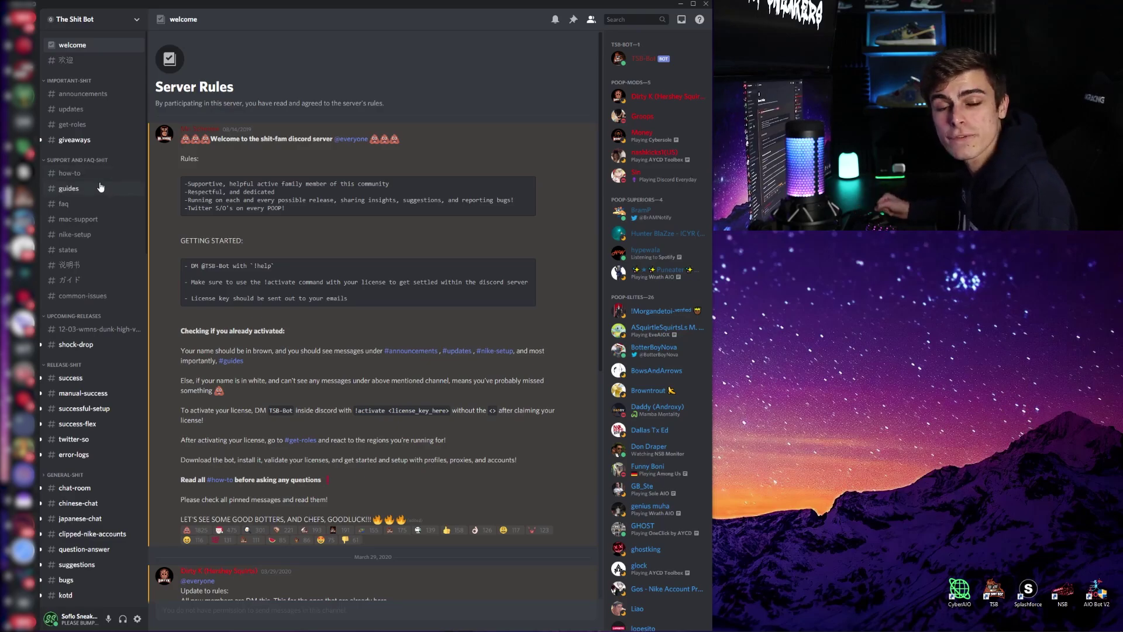
Examine the bot manual linked from the guides channel and the Discord server's list of channels.
click(100, 188)
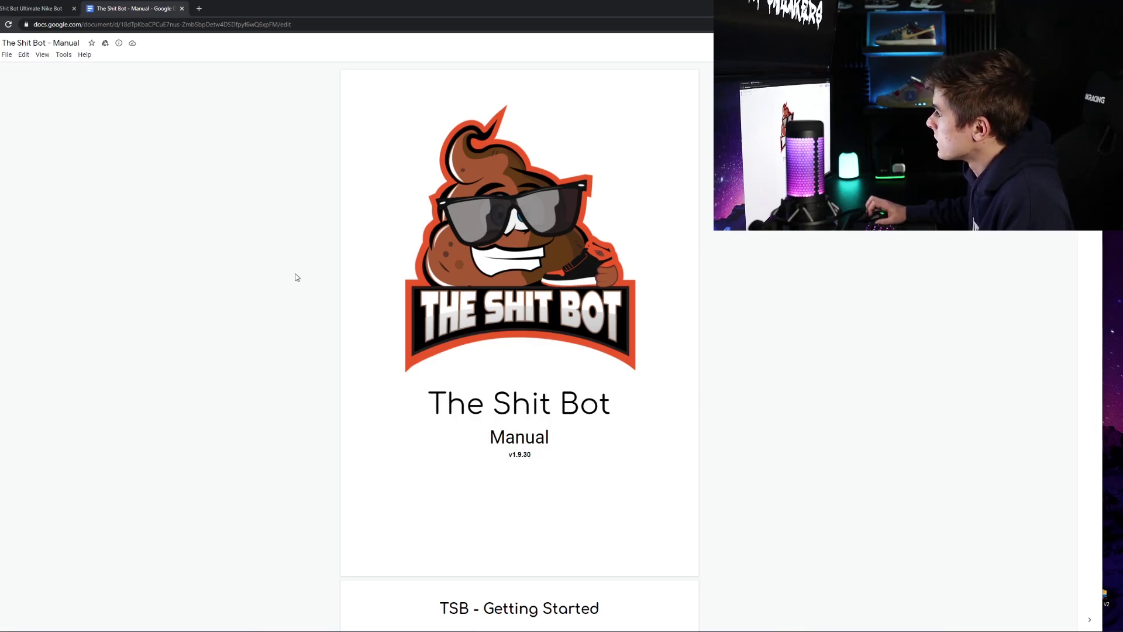
scroll(316, 280, down, 20)
scroll(327, 288, down, 15)
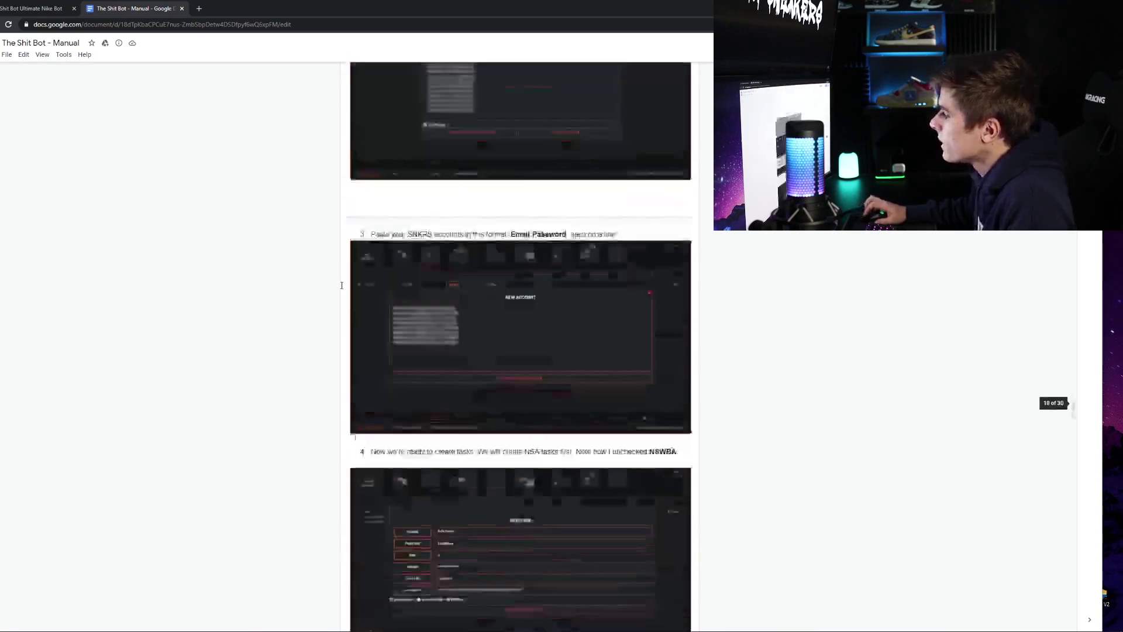
scroll(351, 248, down, 20)
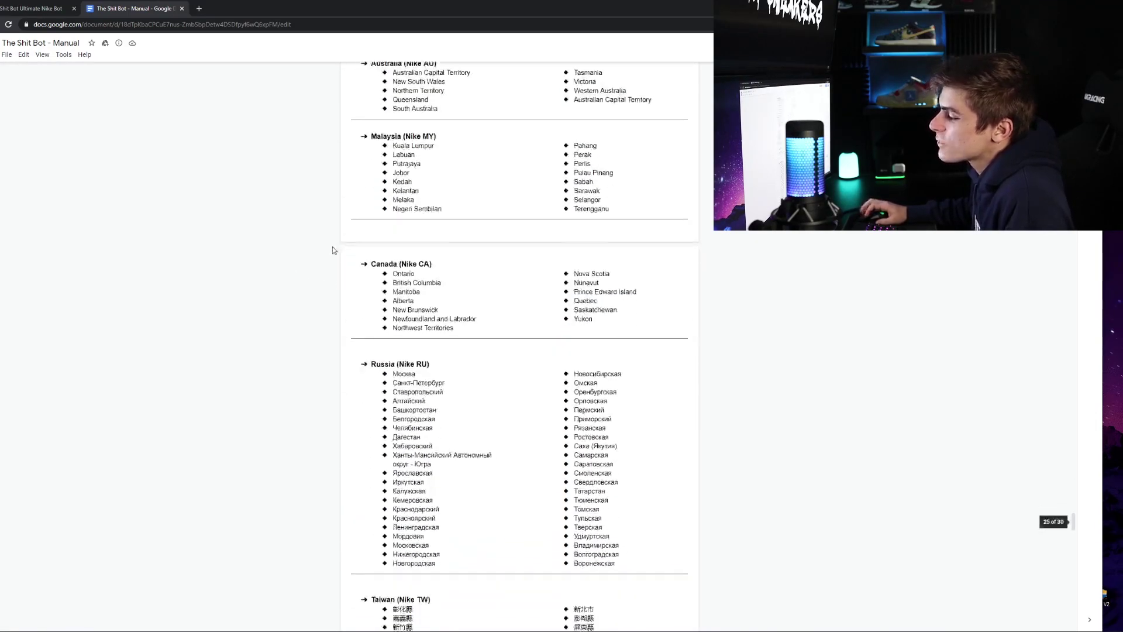
scroll(335, 256, down, 15)
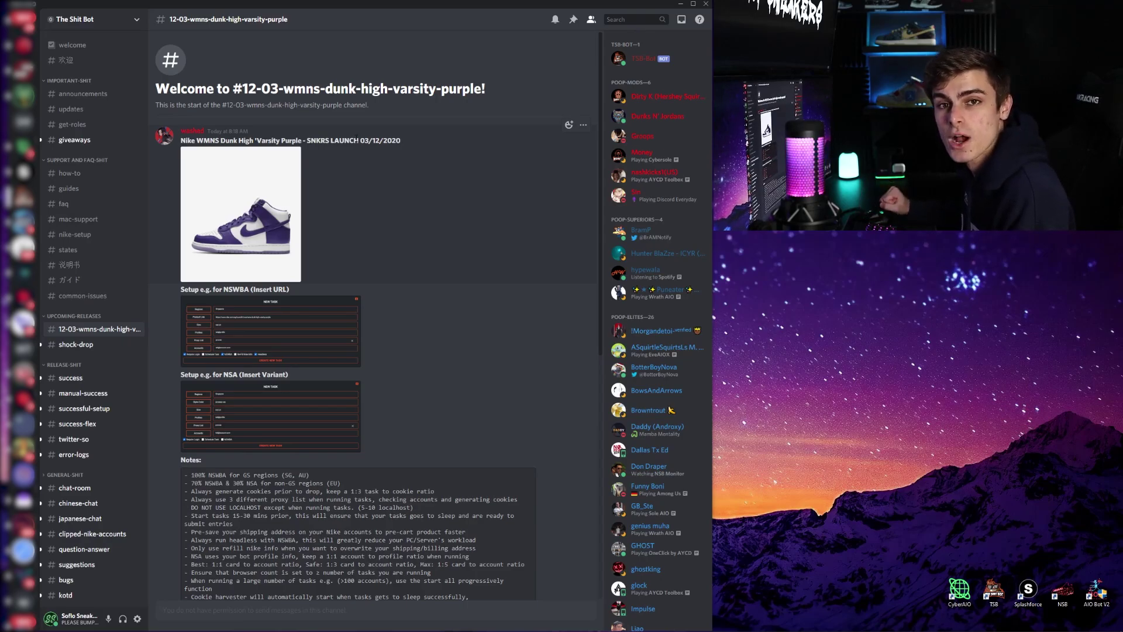
scroll(101, 319, down, 3)
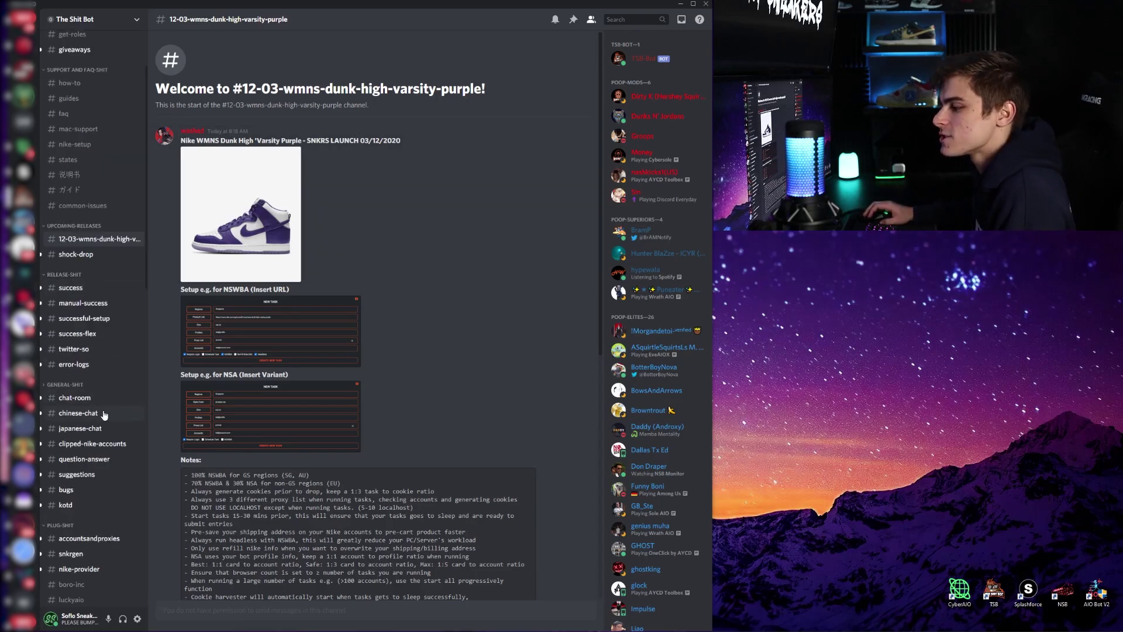
scroll(99, 465, down, 10)
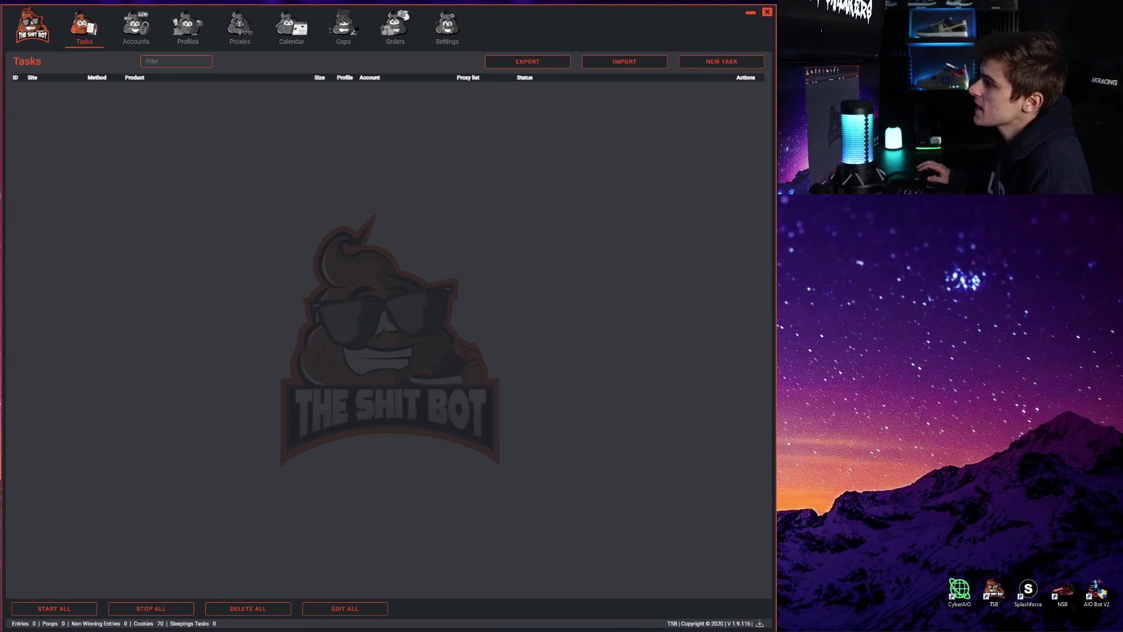
Try to deactivate the license key in the TSB application's settings.
click(447, 31)
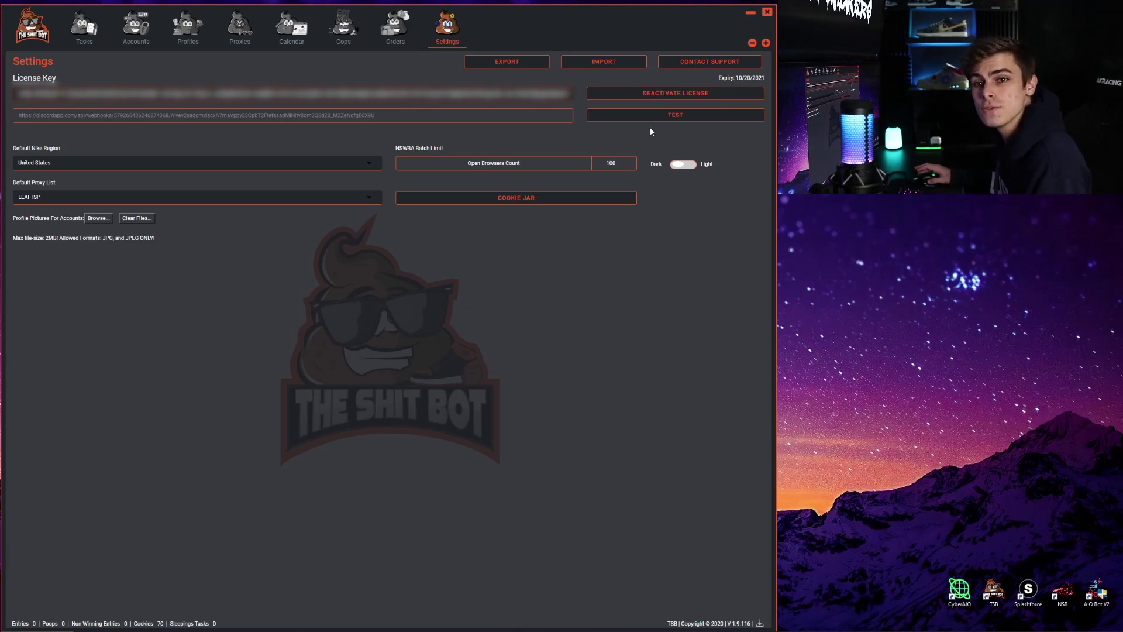
click(689, 95)
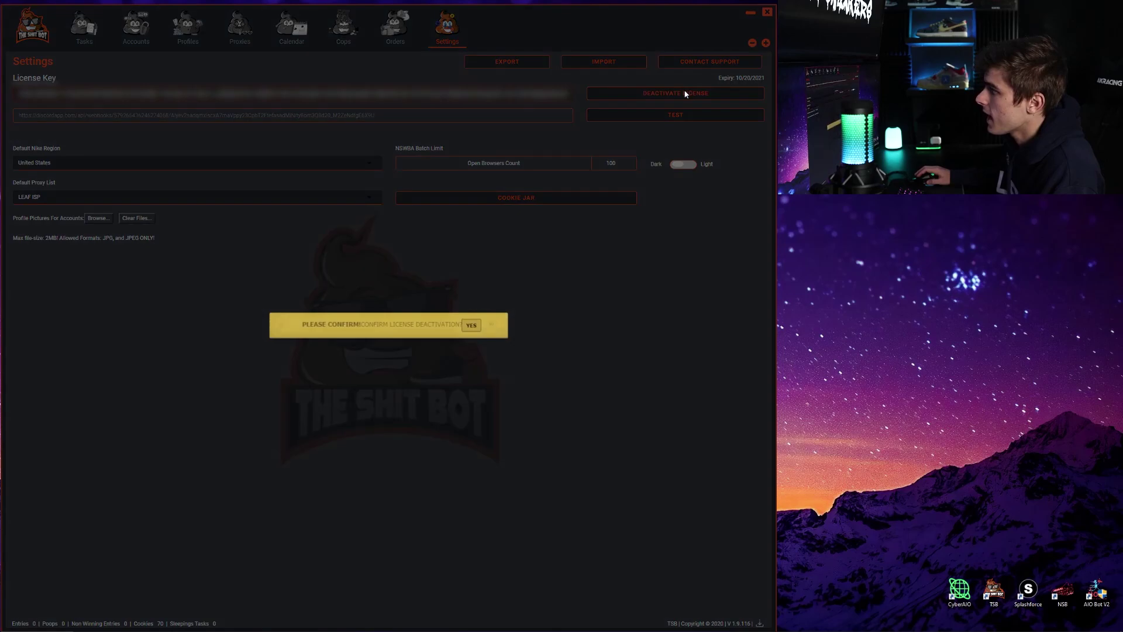
click(472, 321)
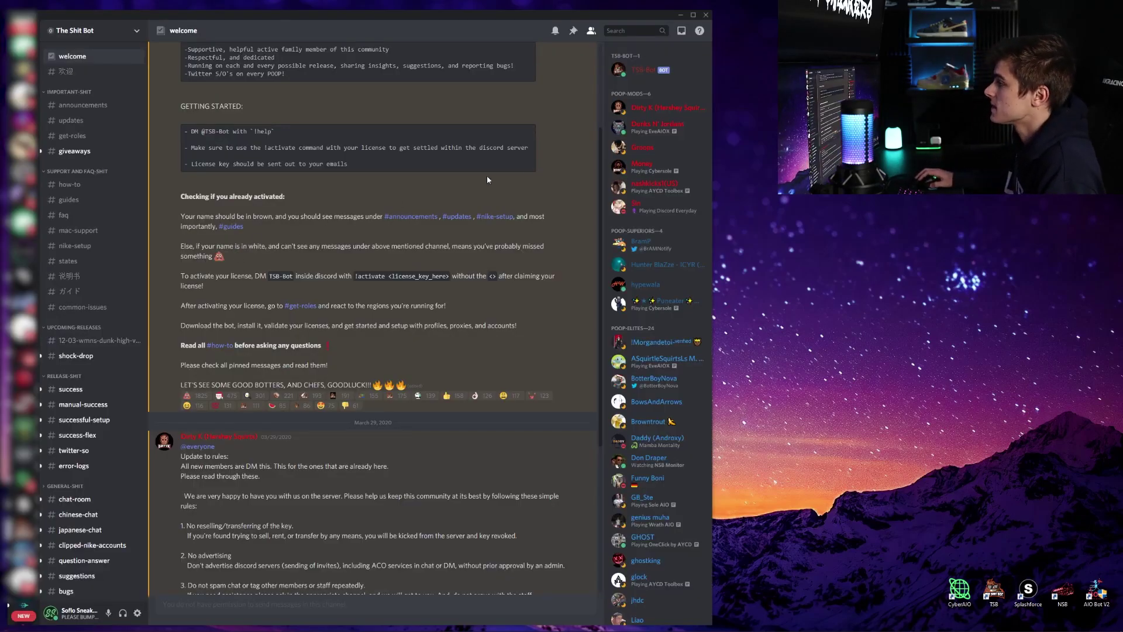
Switch to Discord, start a direct message with TSB-Bot and enter the !reset command.
click(650, 71)
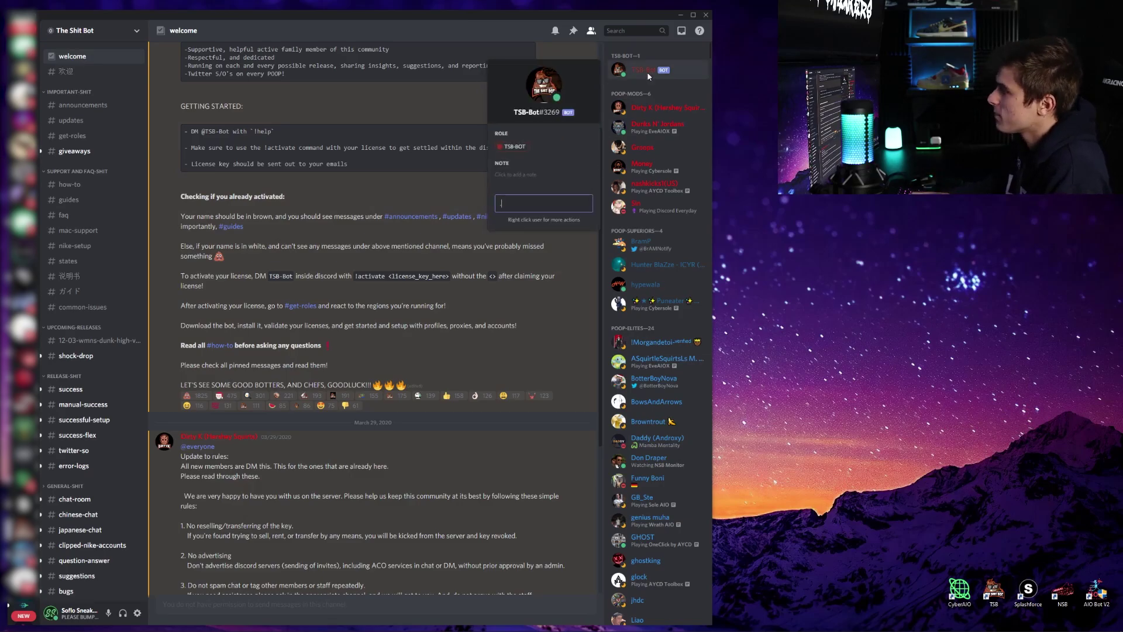
key(Return)
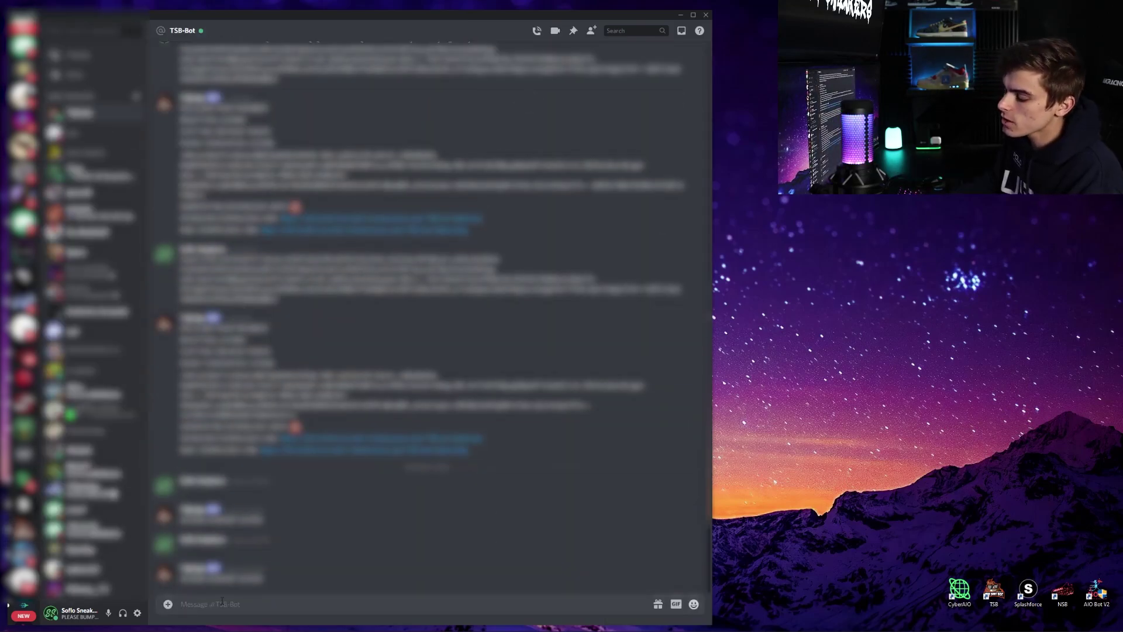
text(!reset)
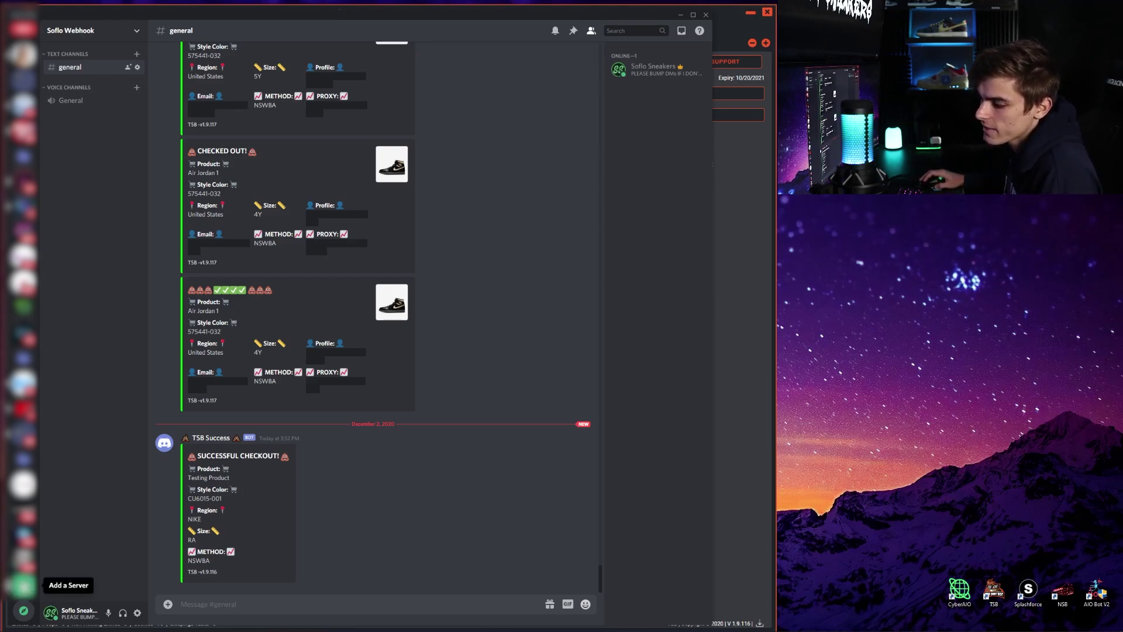
Create a new Discord server of your own, keeping the suggested server name.
click(24, 585)
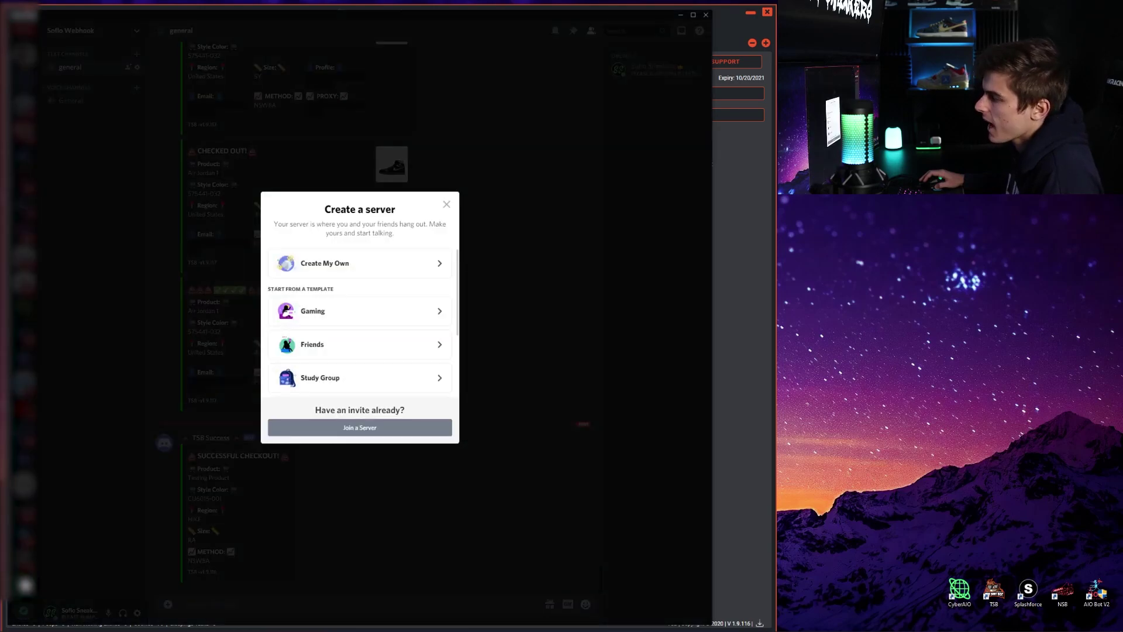
click(316, 273)
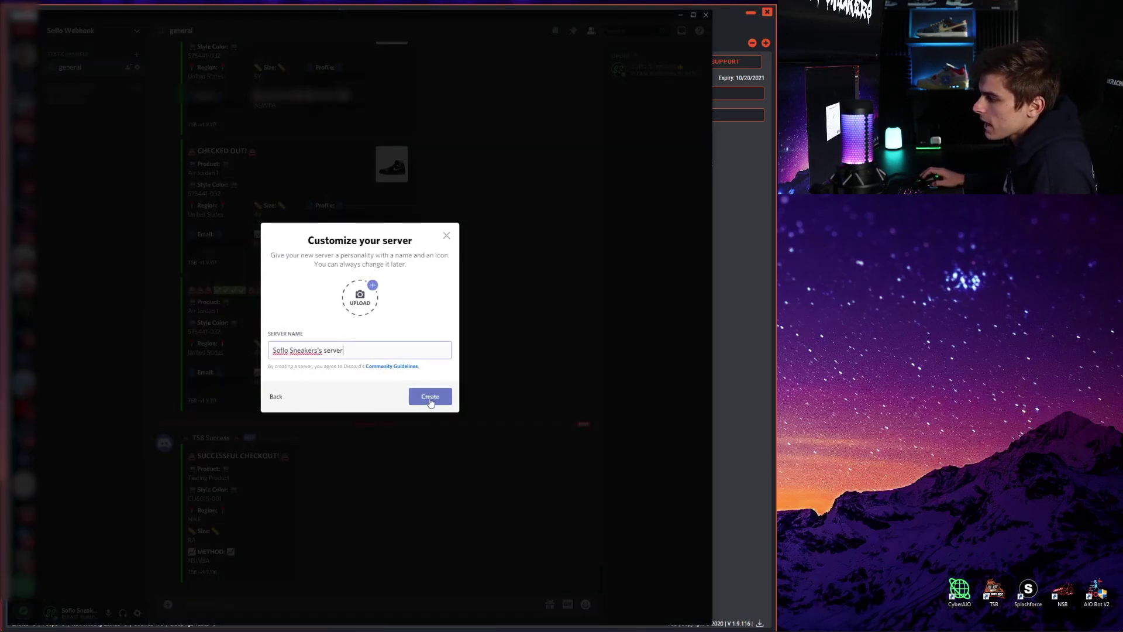
click(430, 399)
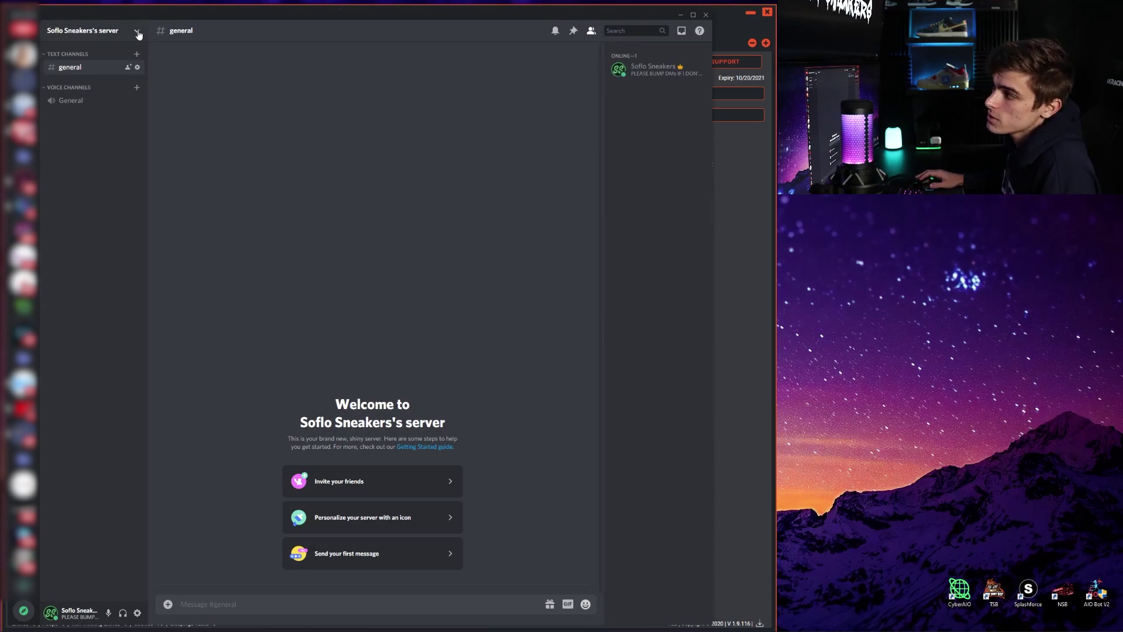
Create a webhook for the #general channel in the new server's integration settings and copy its URL.
click(137, 32)
click(102, 95)
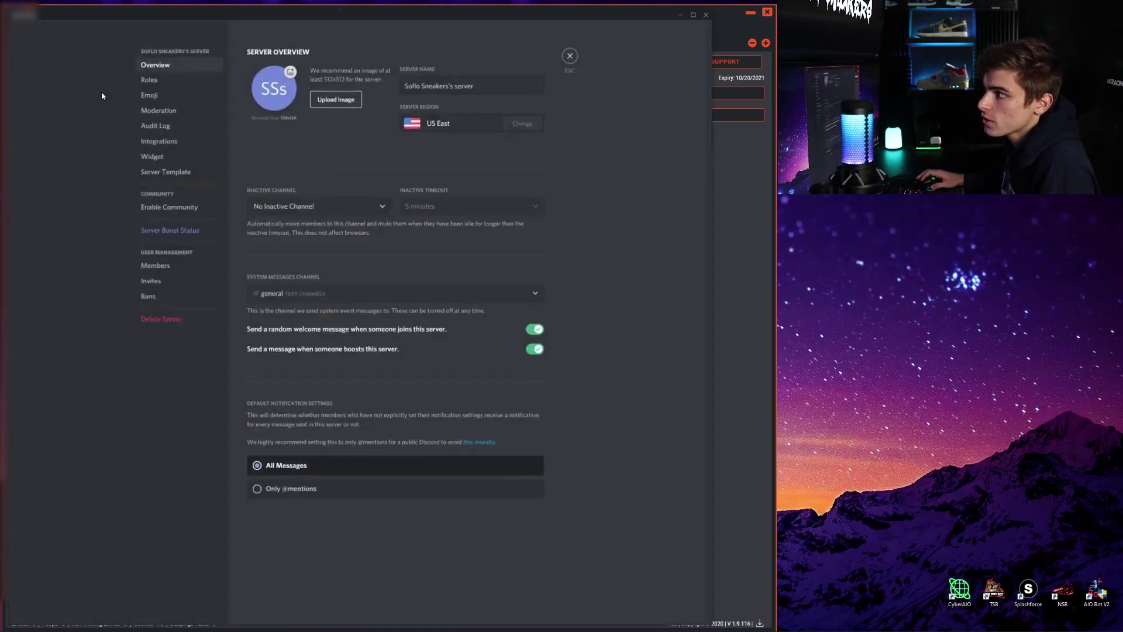
click(166, 141)
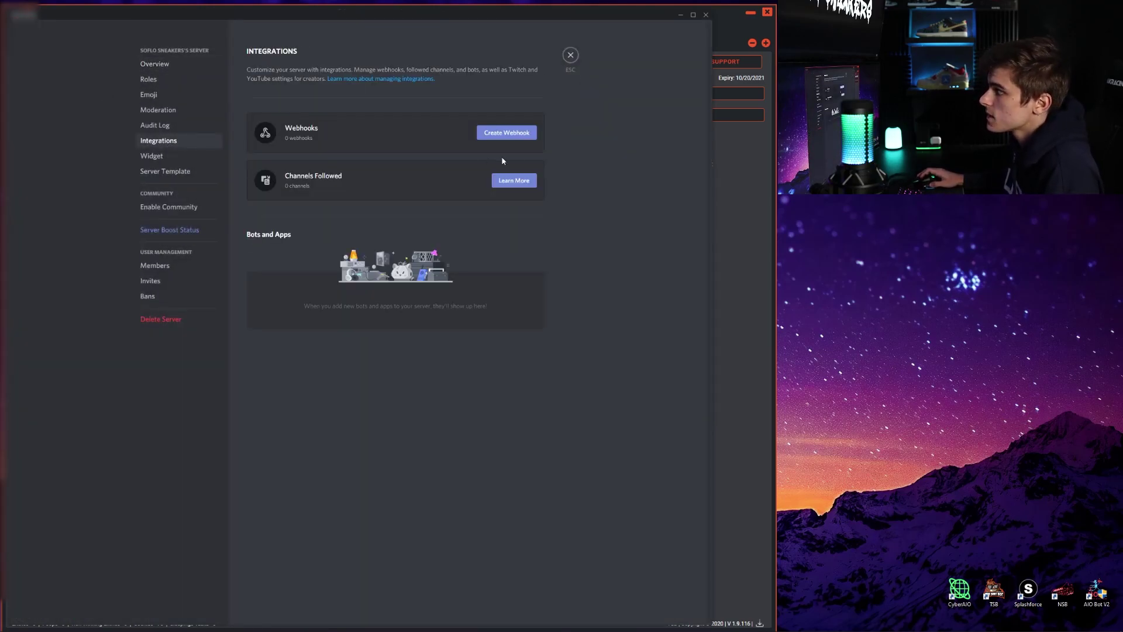
click(507, 133)
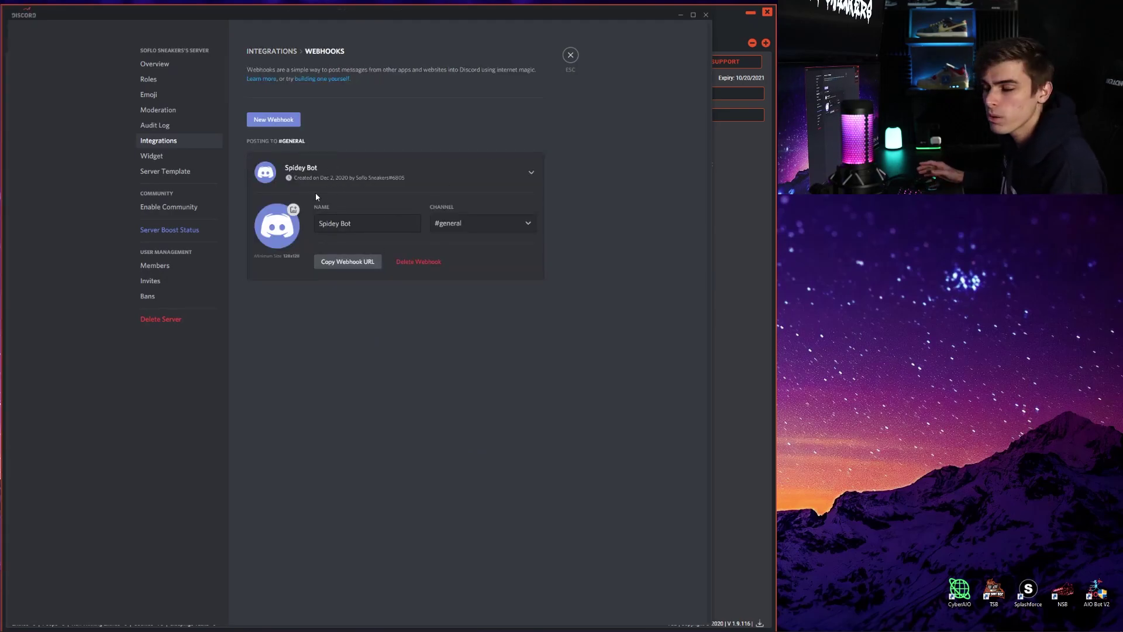
click(369, 263)
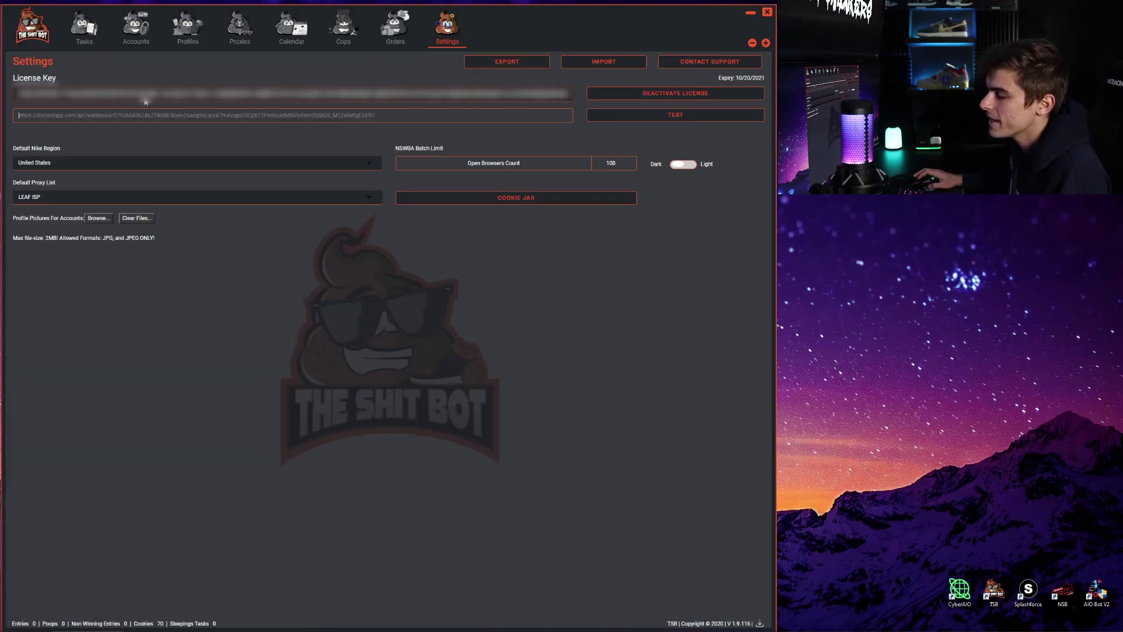
Paste the Discord webhook URL into the webhook field of the TSB settings and test it.
key(ctrl+v)
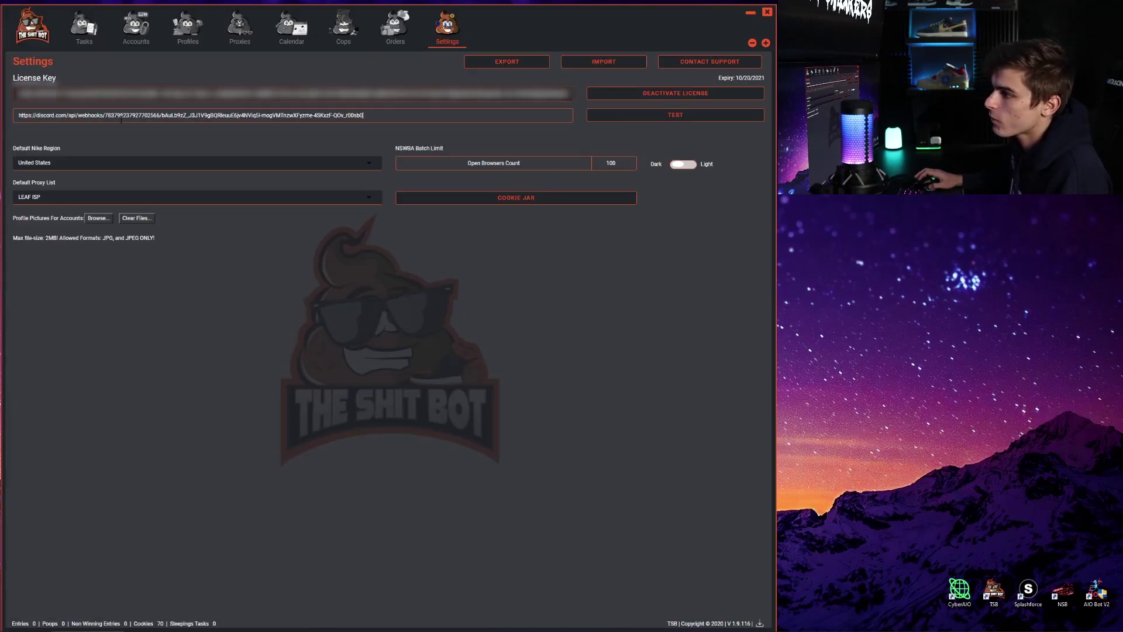
click(673, 117)
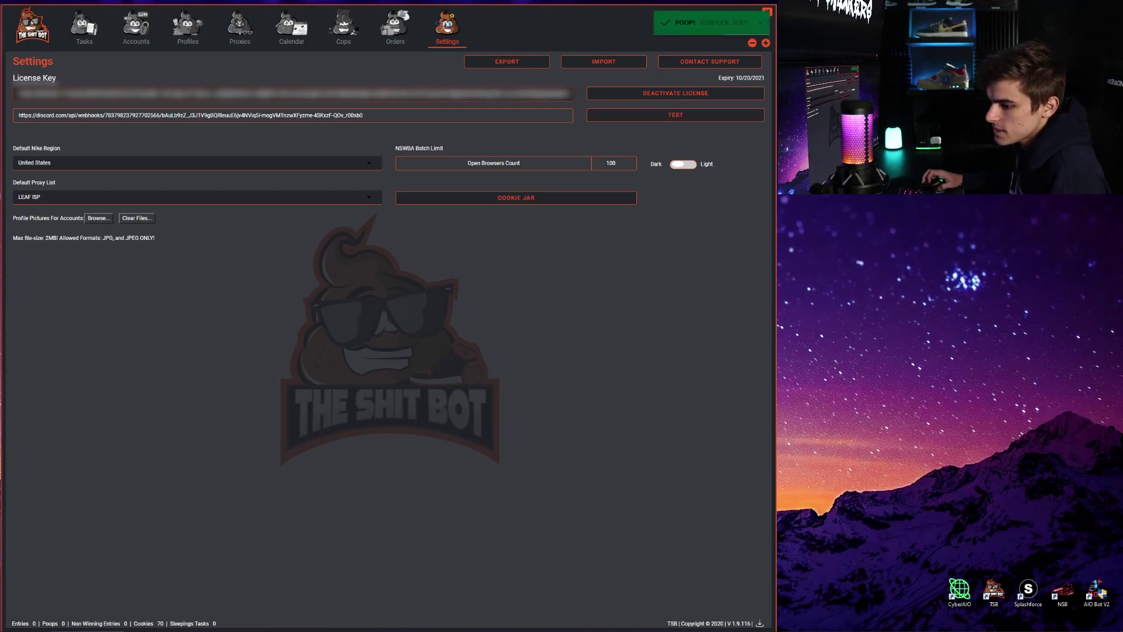
click(88, 631)
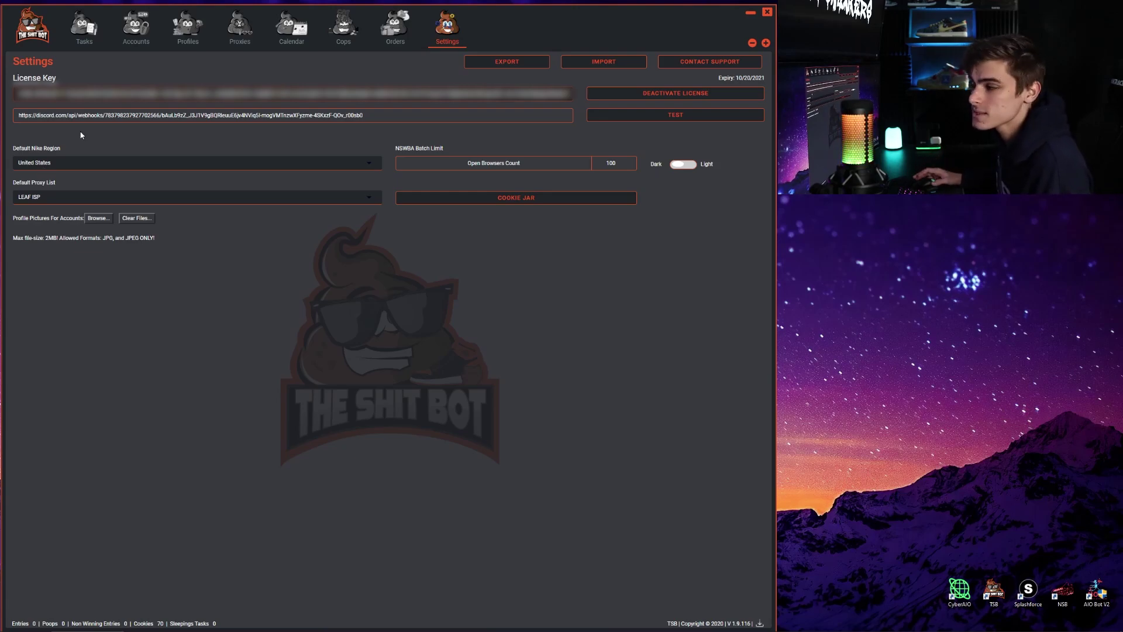
Choose United States as the default Nike region in the settings.
click(55, 163)
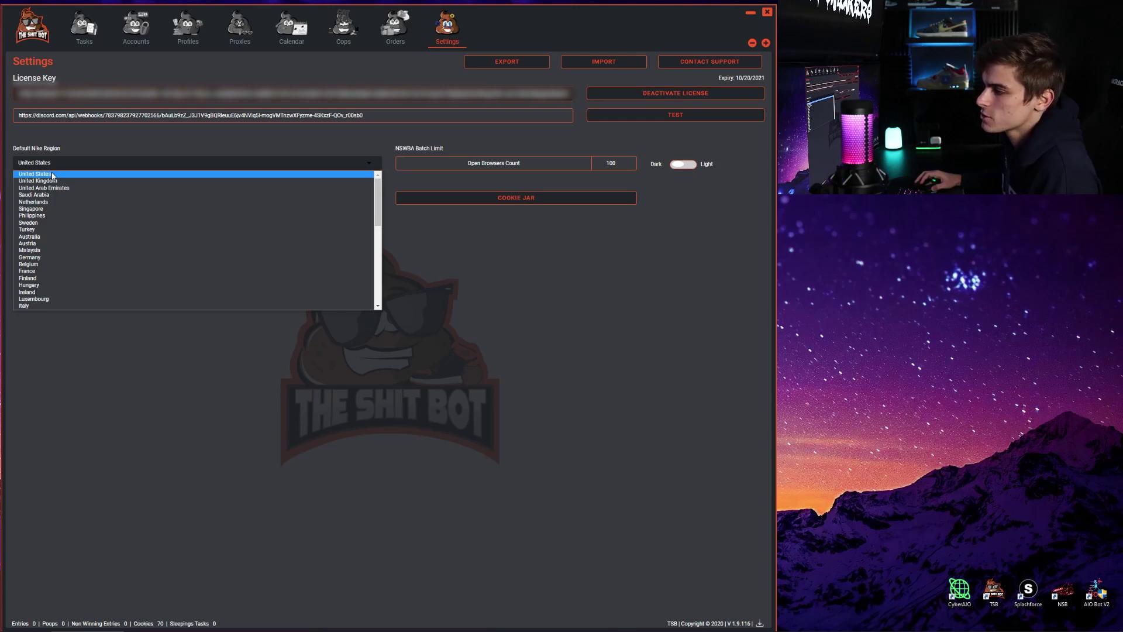
click(52, 174)
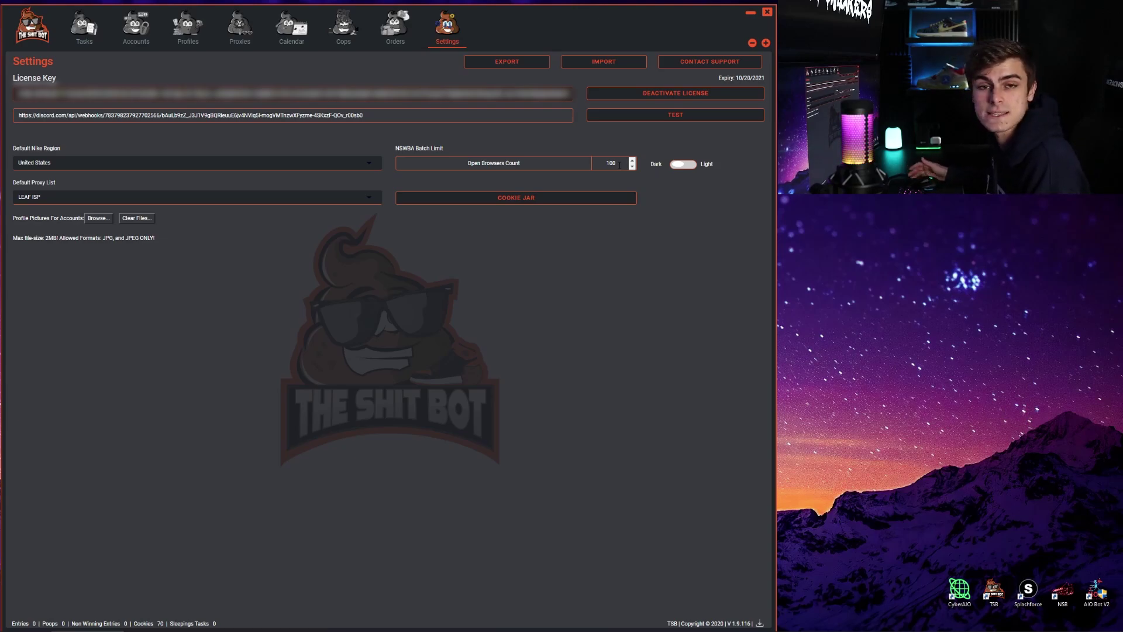
Set the NSWBA batch limit's open browsers count to 200 and switch the interface to the light theme.
double_click(619, 166)
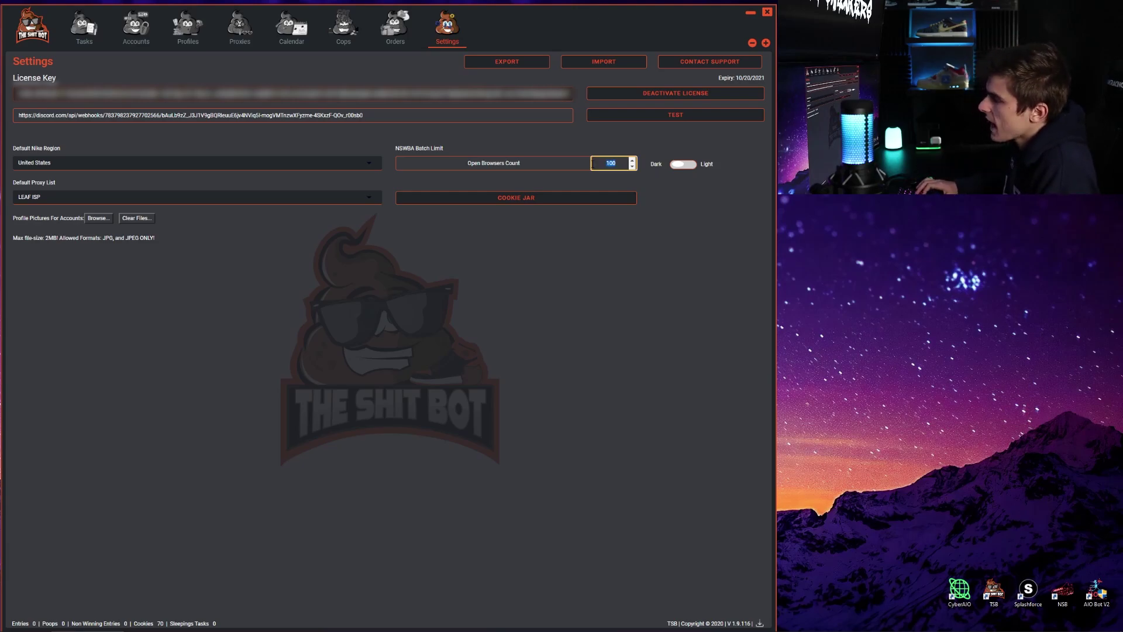
text(200)
key(Return)
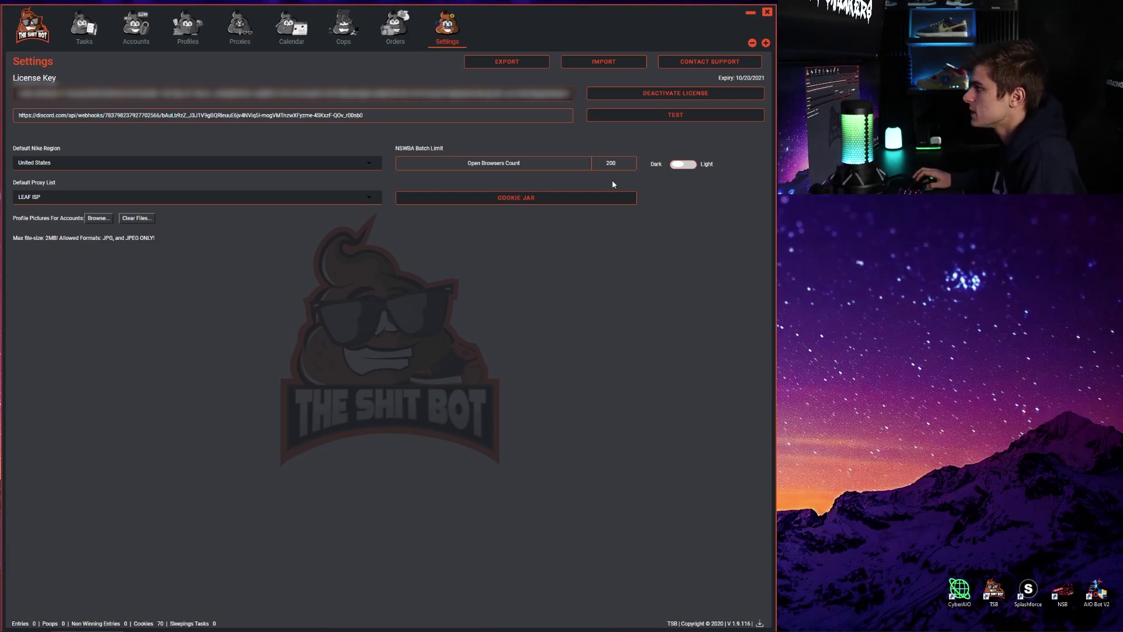
click(680, 167)
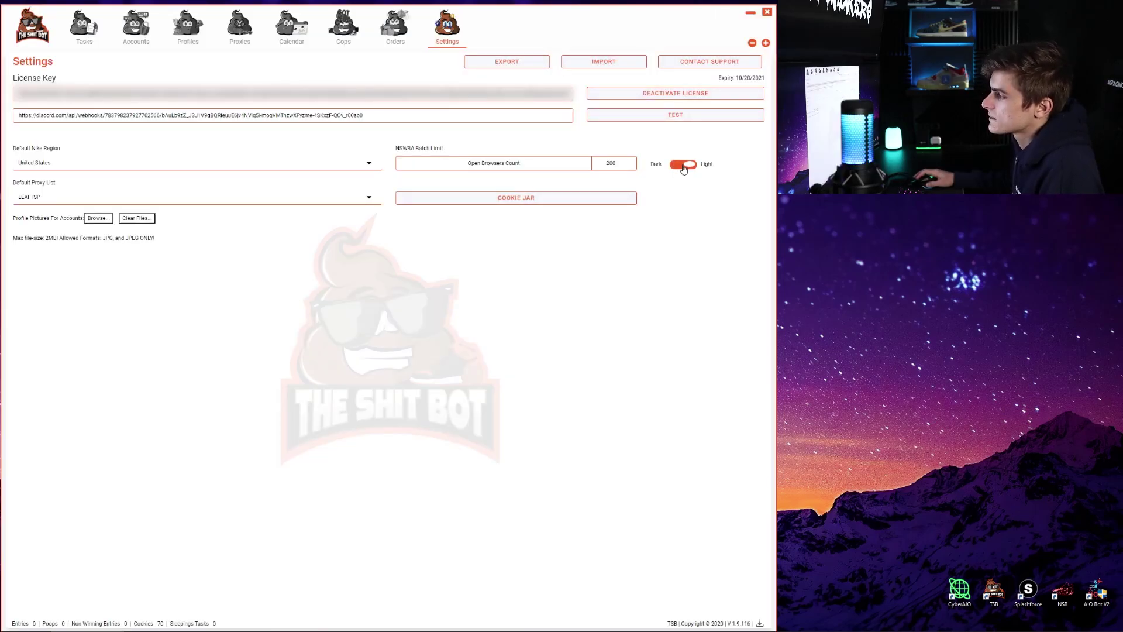
Switch the interface back to the dark theme and view the cookie jar.
click(682, 166)
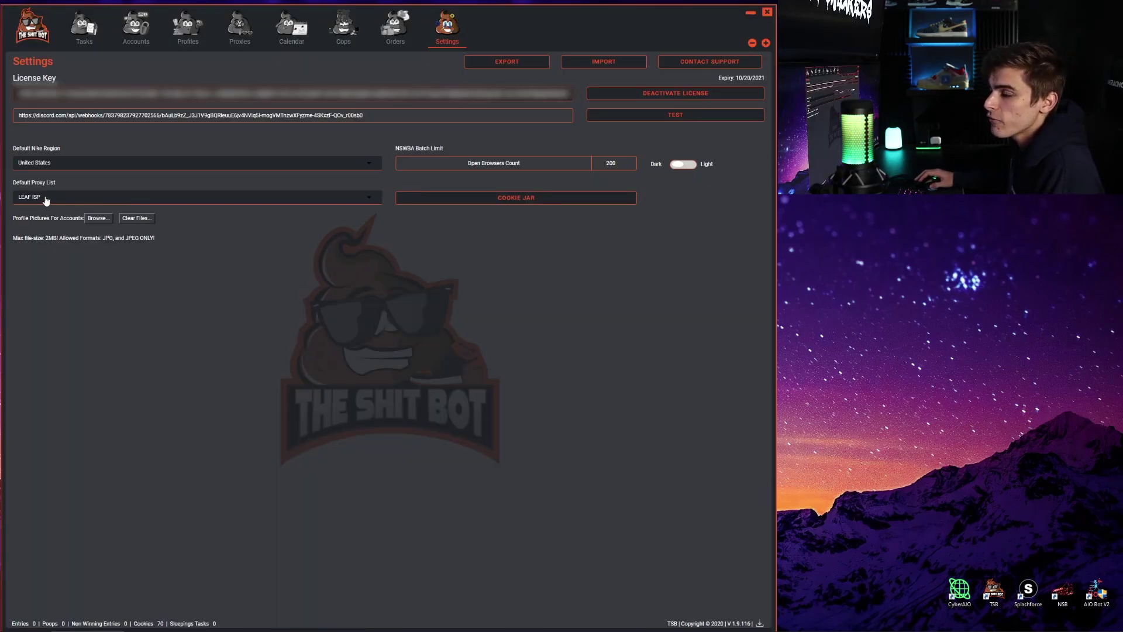
click(509, 199)
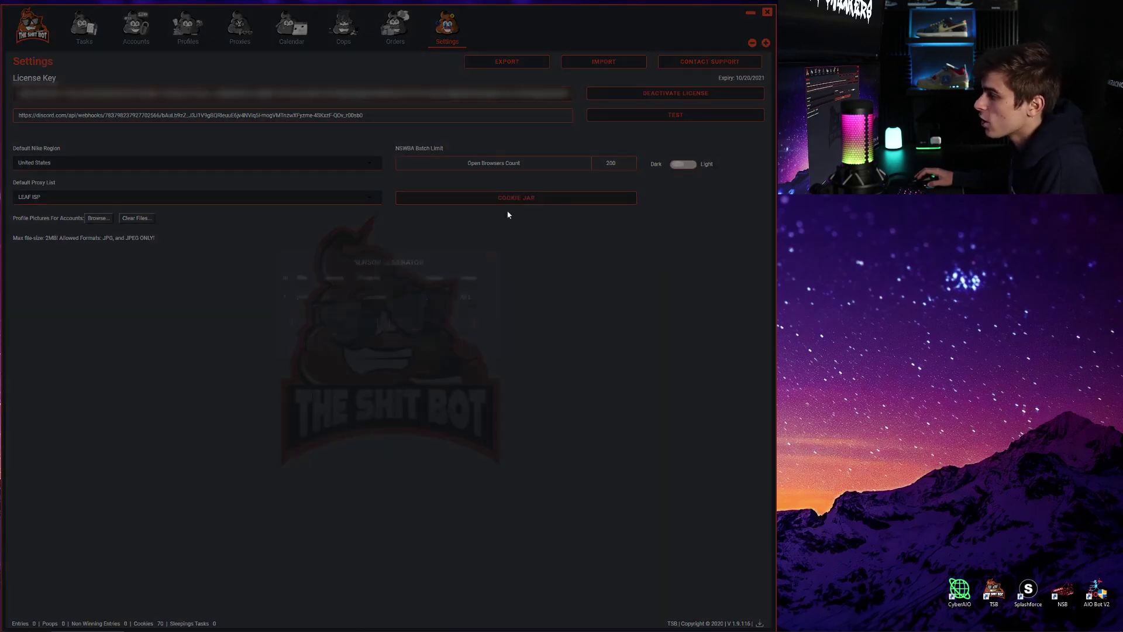
click(294, 447)
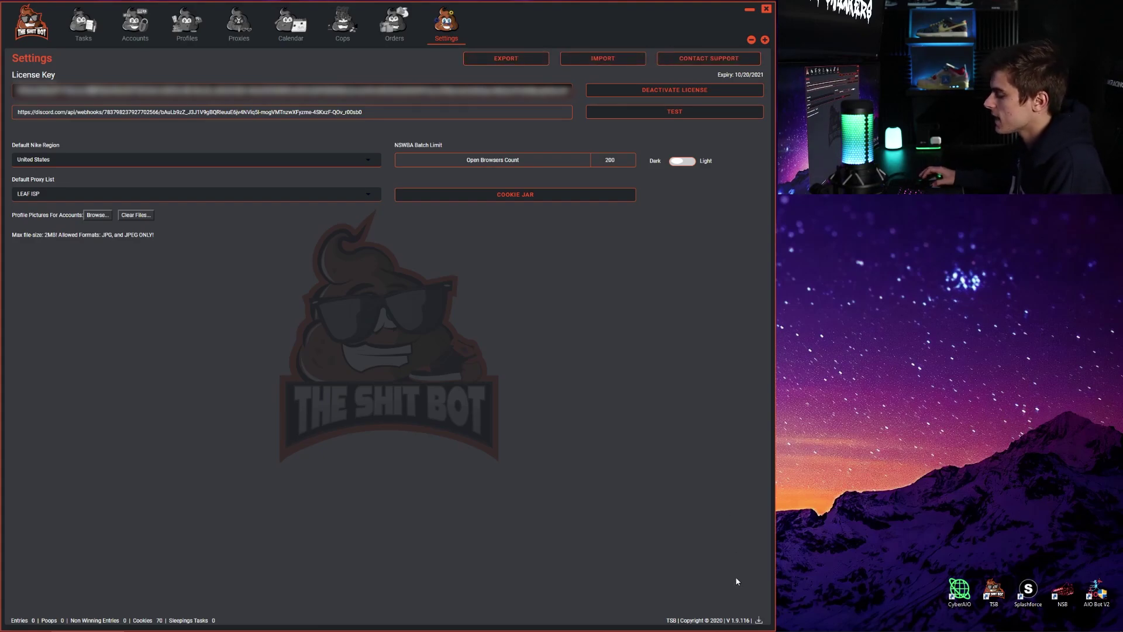
Check for a bot update and dismiss the download offer.
click(759, 620)
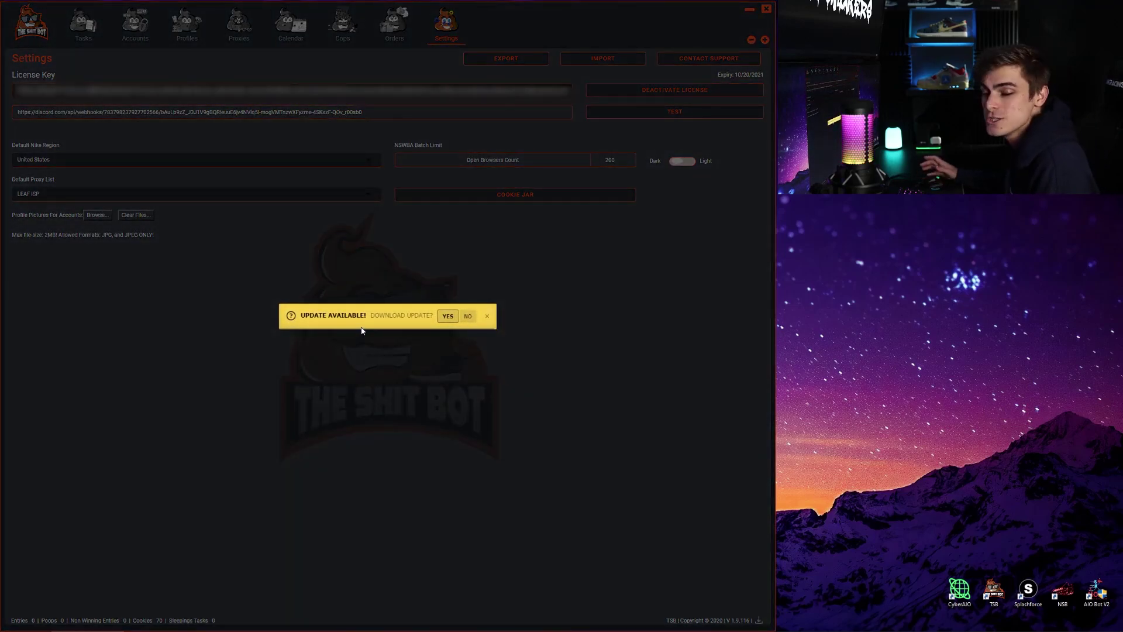
click(487, 316)
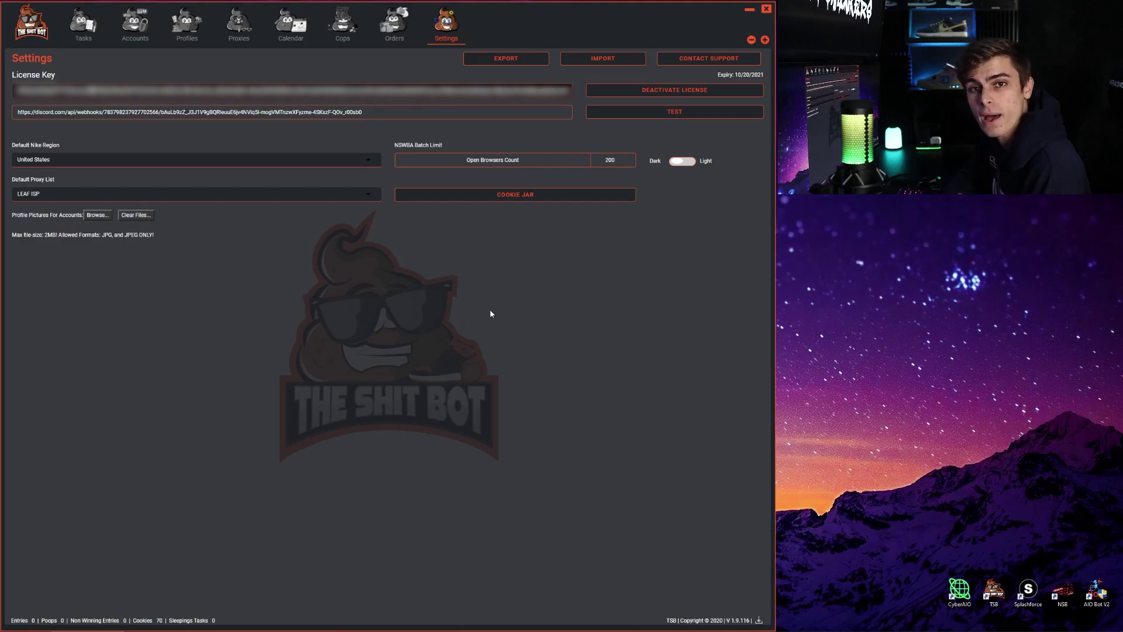
View the extracted orders and the list of successful cops.
click(392, 26)
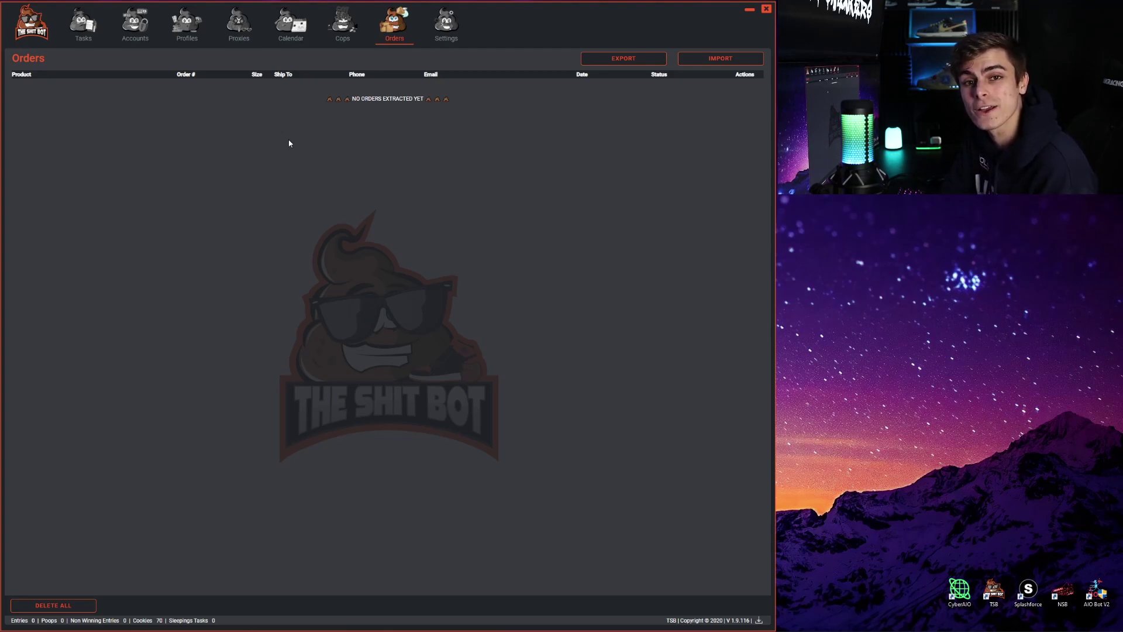
click(345, 34)
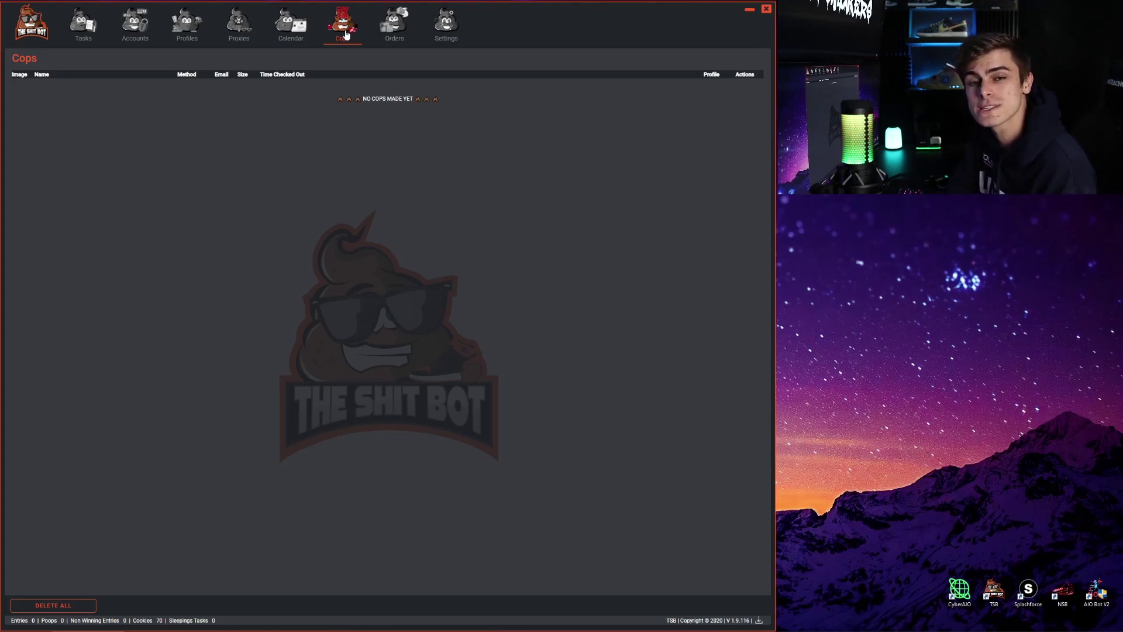
Examine the release calendar, including the available sizes of the Nike Dunk High SP Men's Shoe and the Air Jordan 1 Retro High OG Shoe.
click(289, 36)
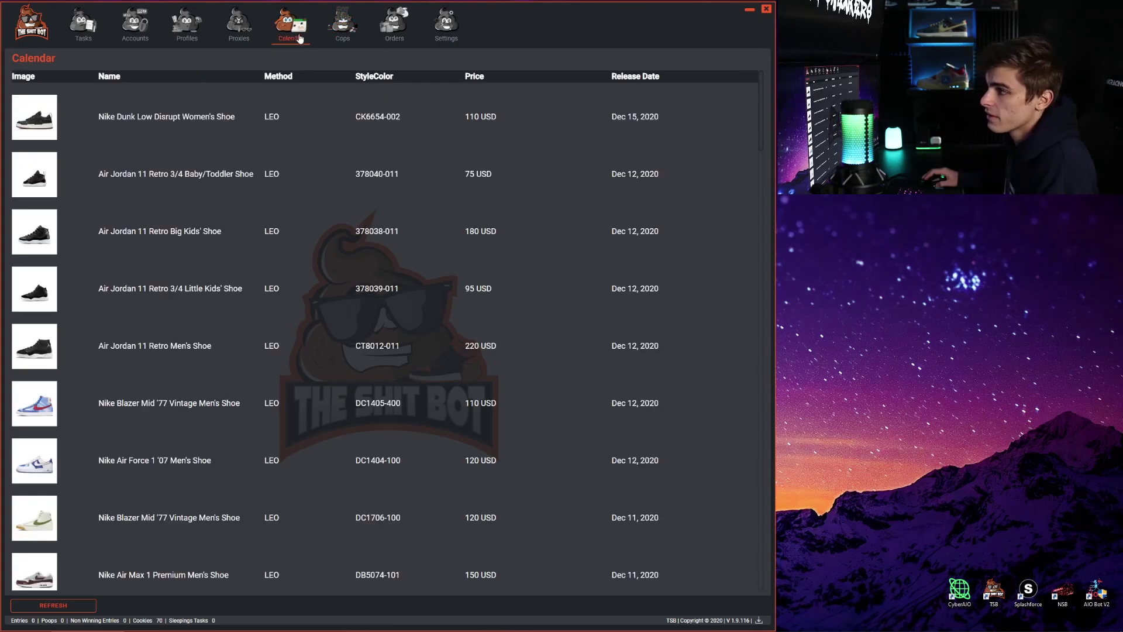
mouse_move(214, 166)
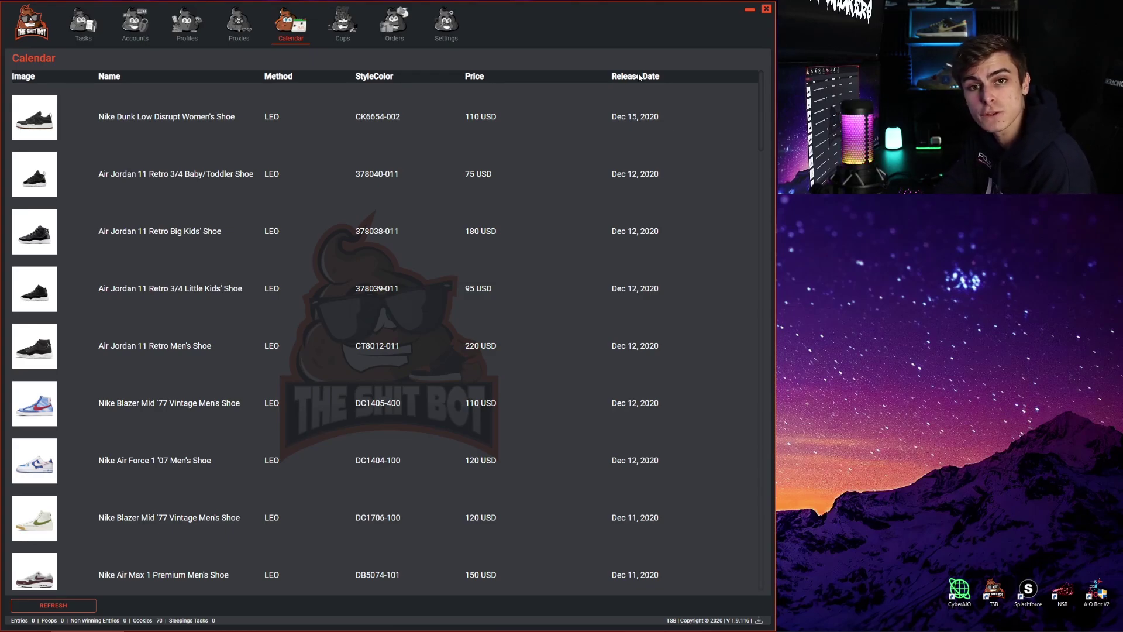
scroll(172, 230, down, 15)
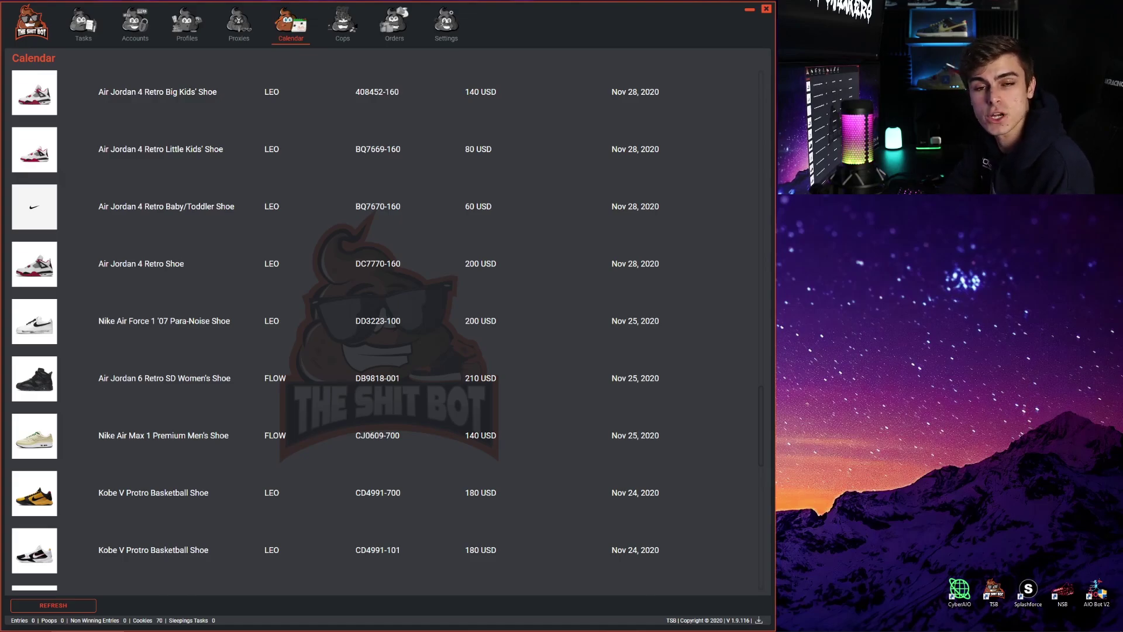
scroll(271, 71, up, 5)
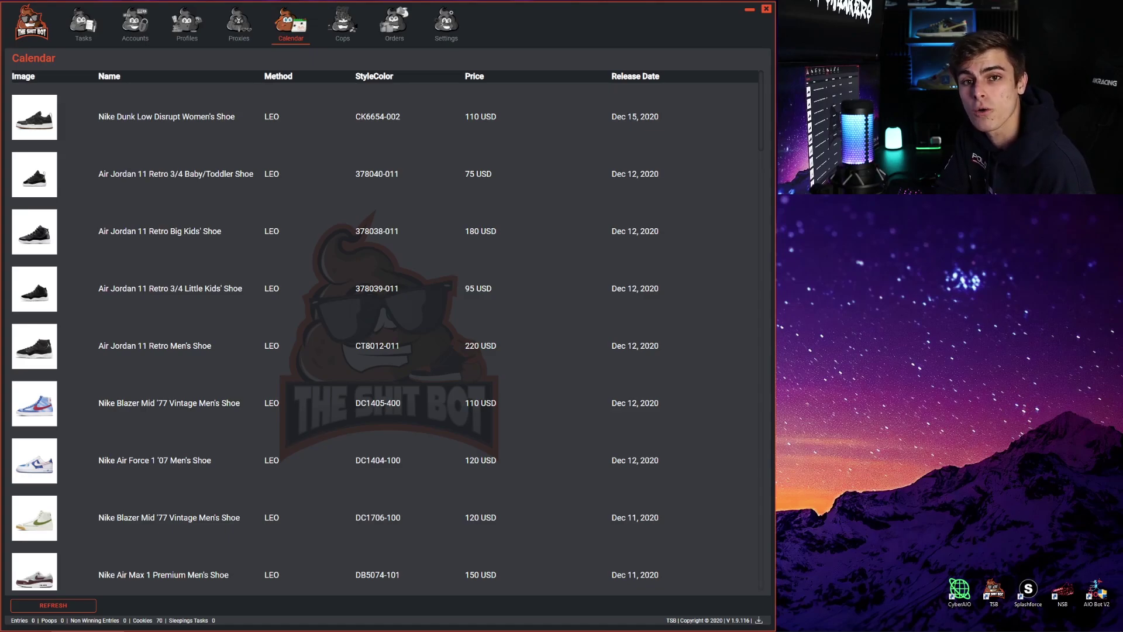
scroll(386, 327, down, 8)
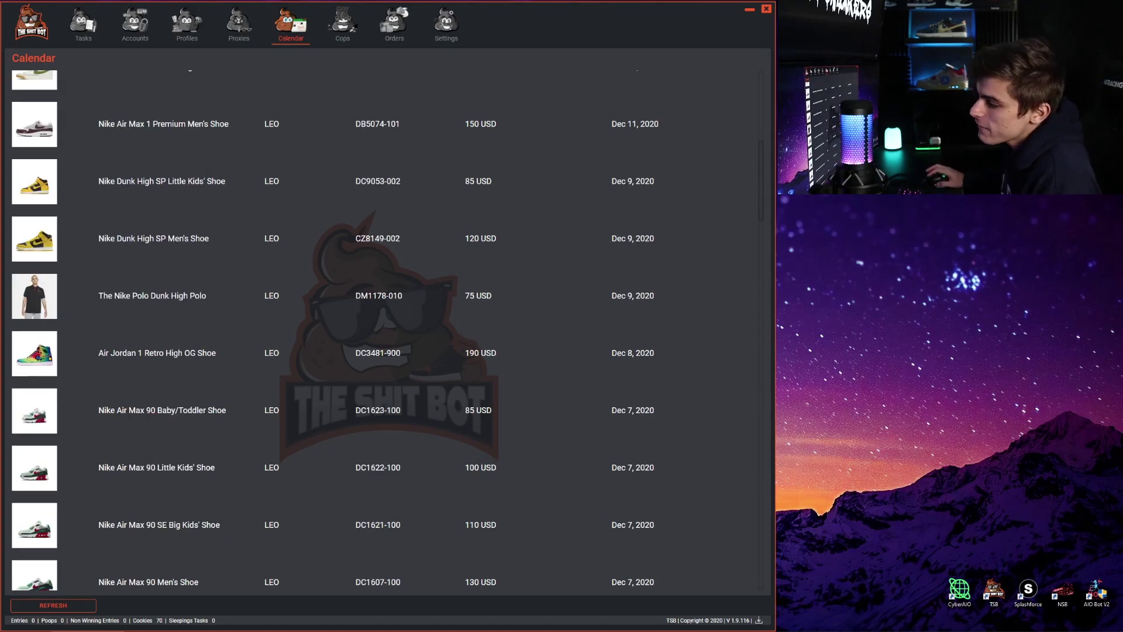
mouse_move(47, 370)
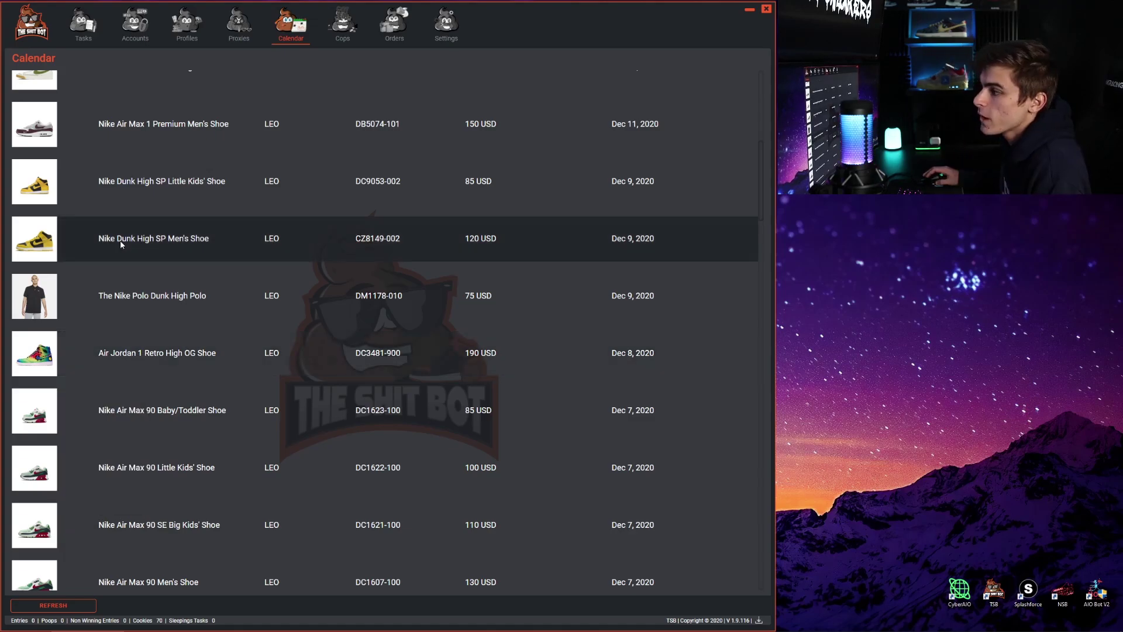
mouse_move(119, 244)
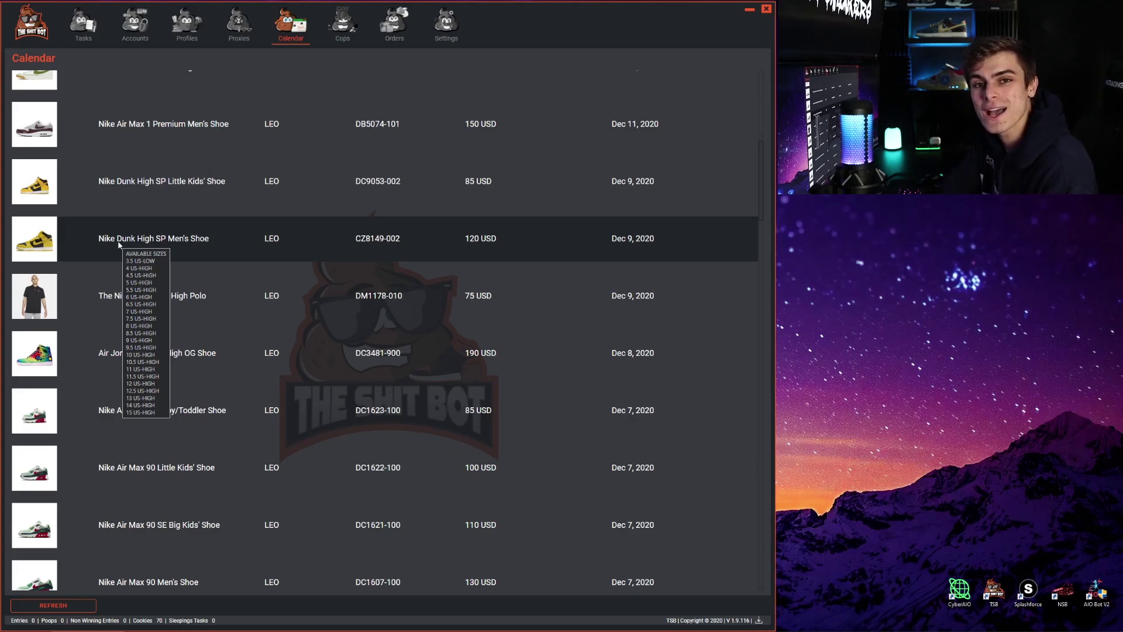
mouse_move(117, 358)
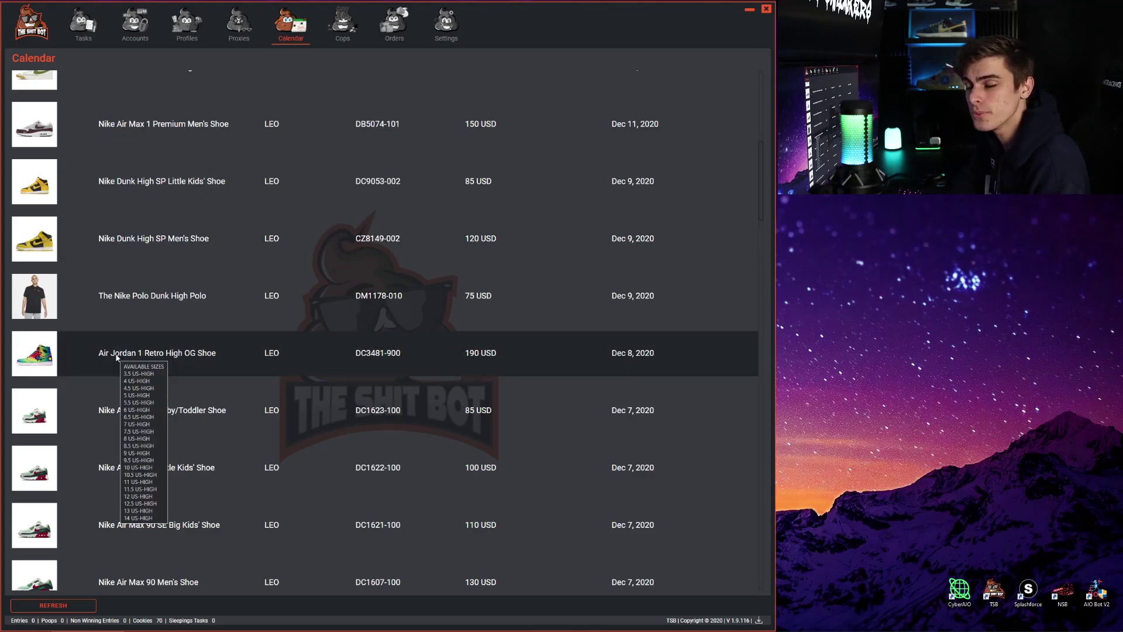
Create a proxy list named Proxy 1 containing 1.1.1.1:1111, 1.4.1.1:1111, 1.3.1:1111 and 1.2.1.1:1111.
click(448, 15)
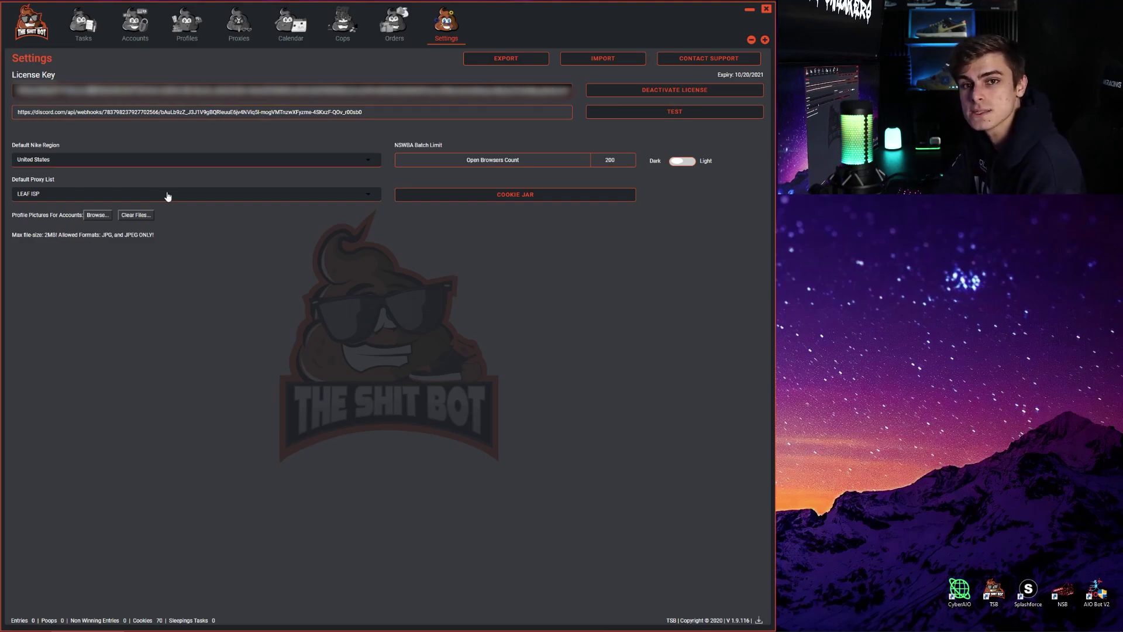
click(236, 25)
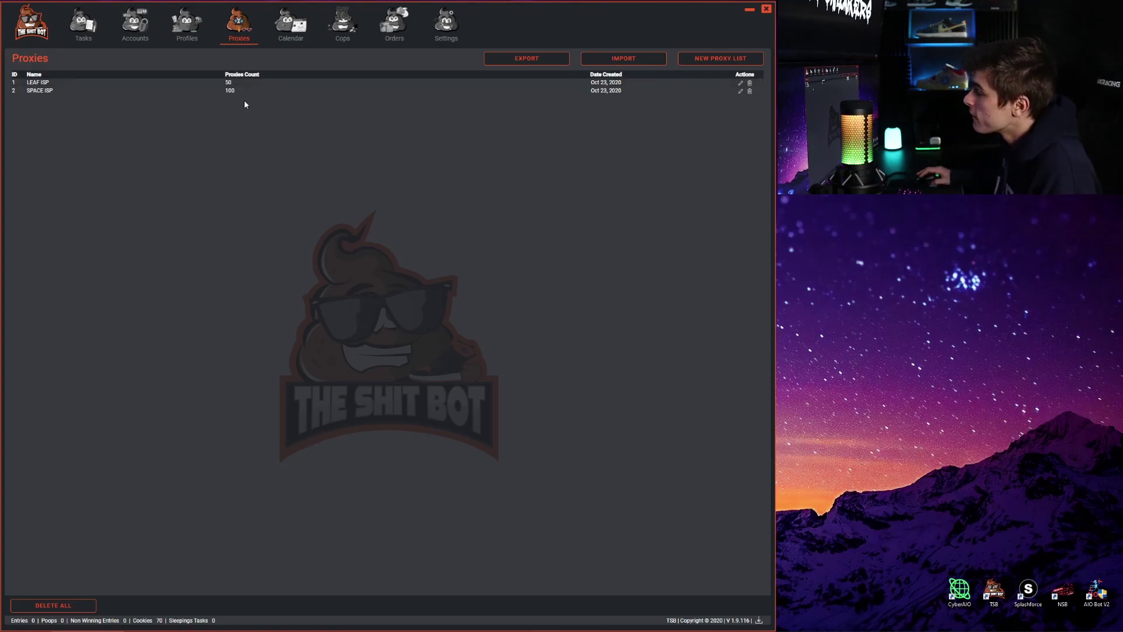
click(720, 58)
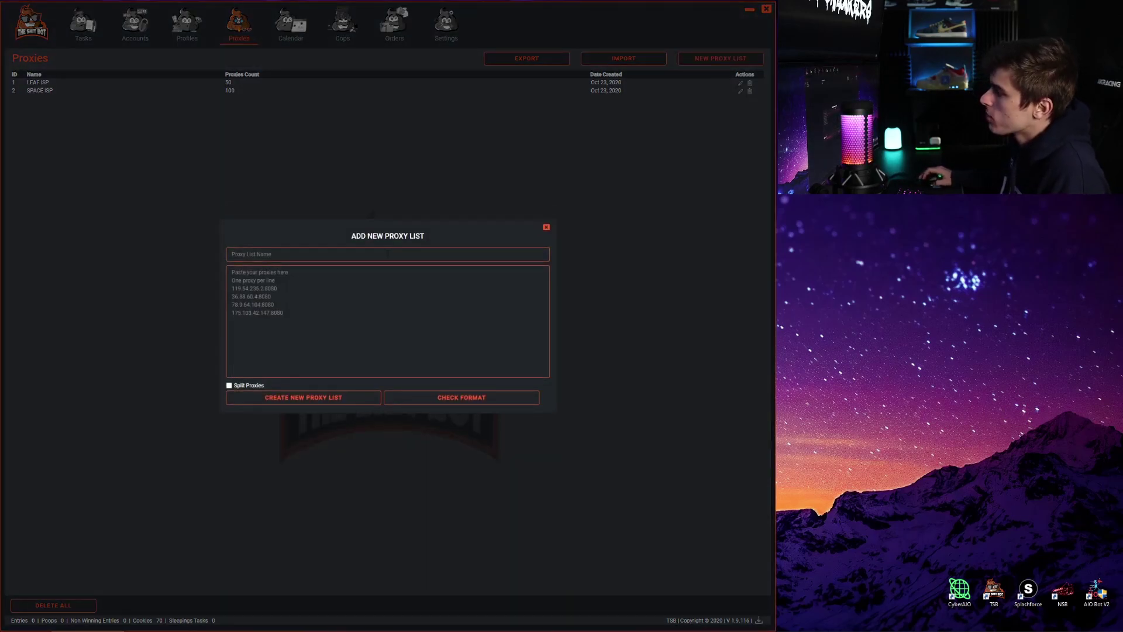
text(Proxy 1)
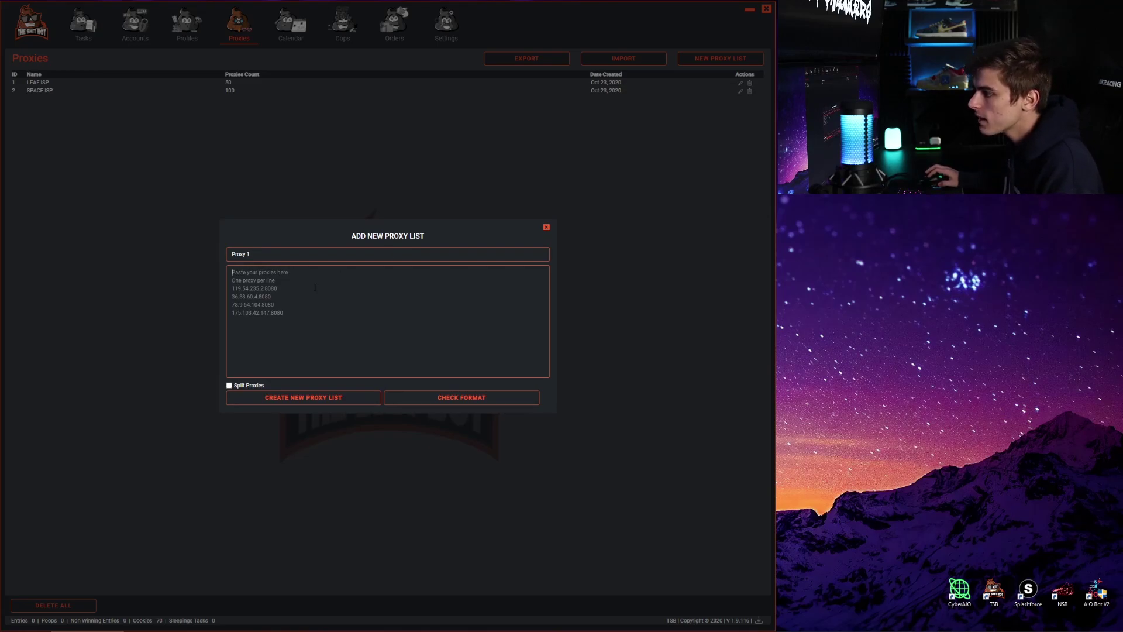
click(248, 271)
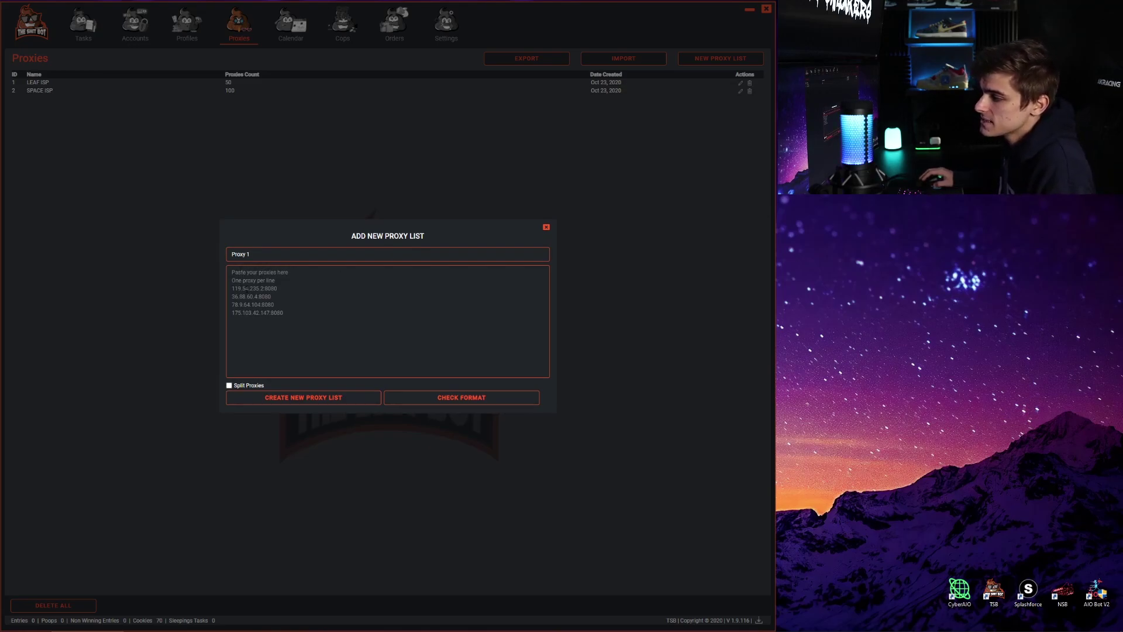
text(1.1.1.1:1111 1.4.1.1:1111 1.3.1:1111 1.2.1.1:1111)
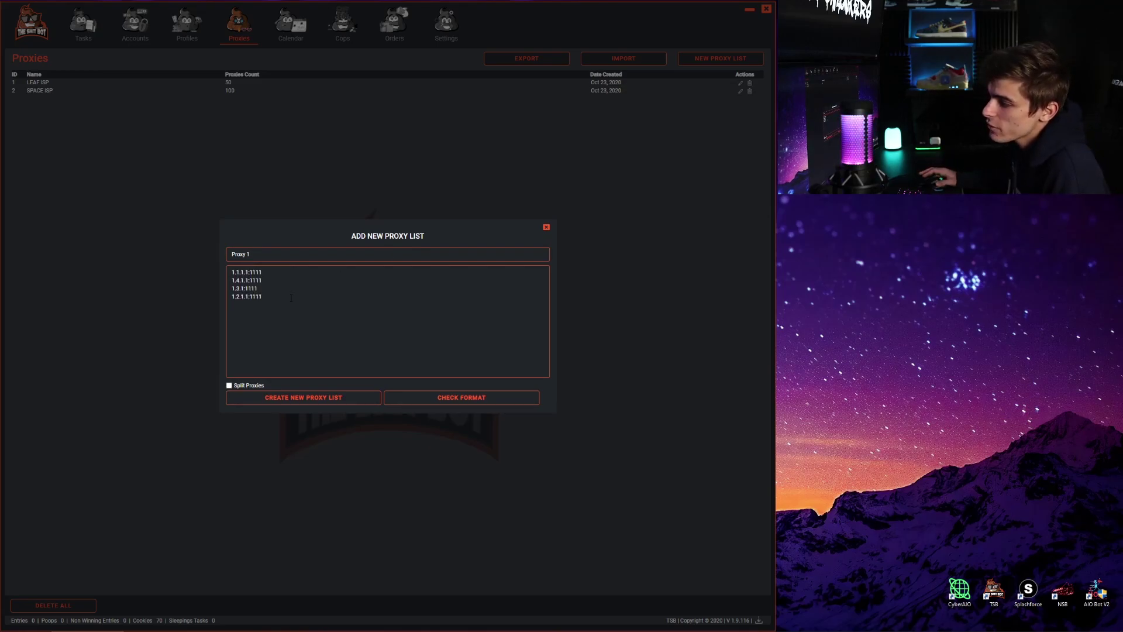
click(316, 399)
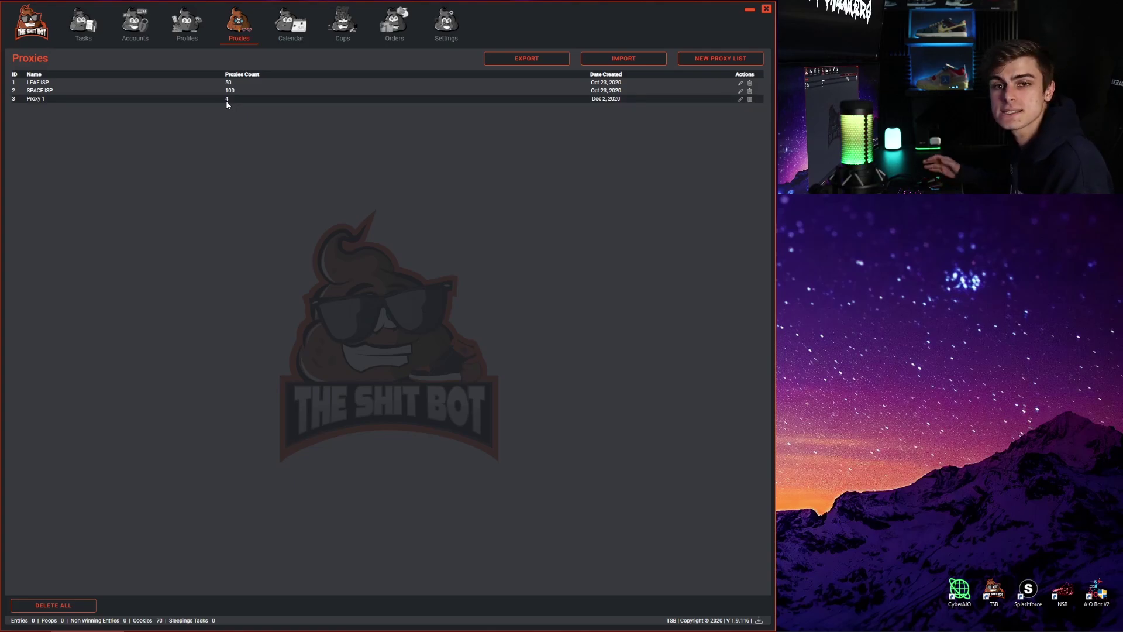
Open the Proxy 1 list, check the format of its proxies and close it without saving.
click(741, 99)
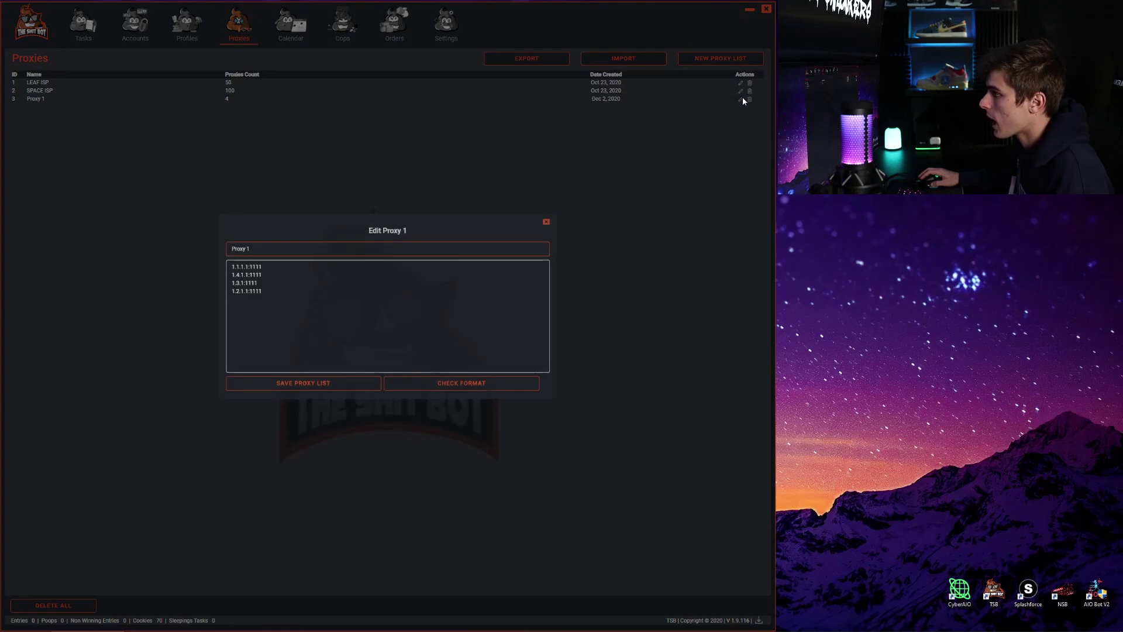
click(463, 393)
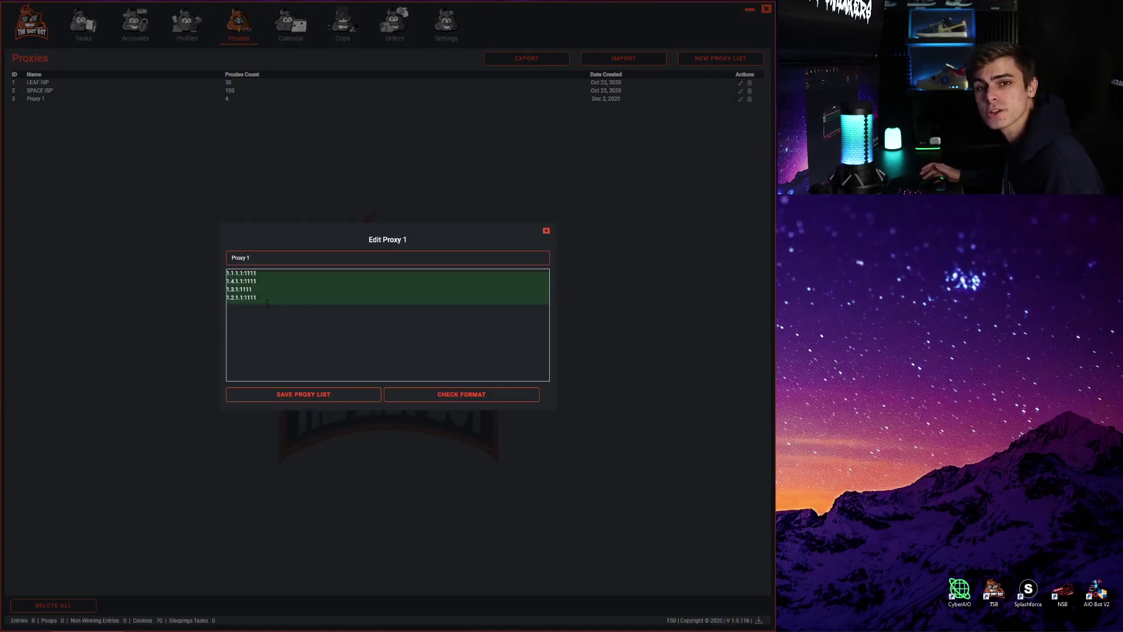
click(546, 231)
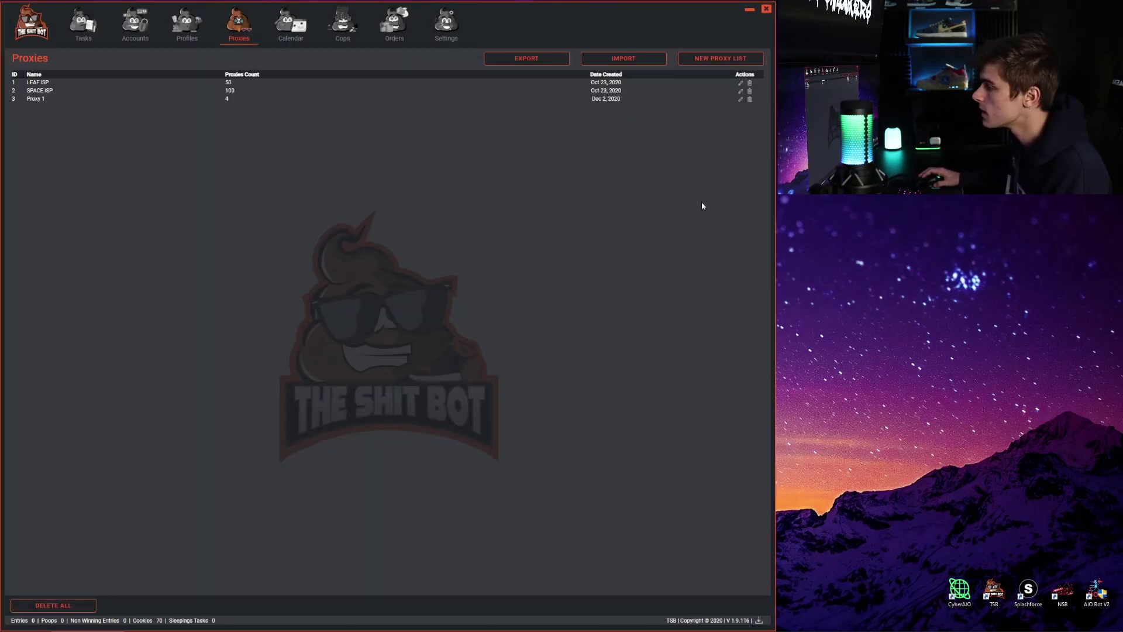
Create a proxy list named Proxy 2 with the same four proxies as Proxy 1, split into separate lists.
click(720, 59)
click(304, 276)
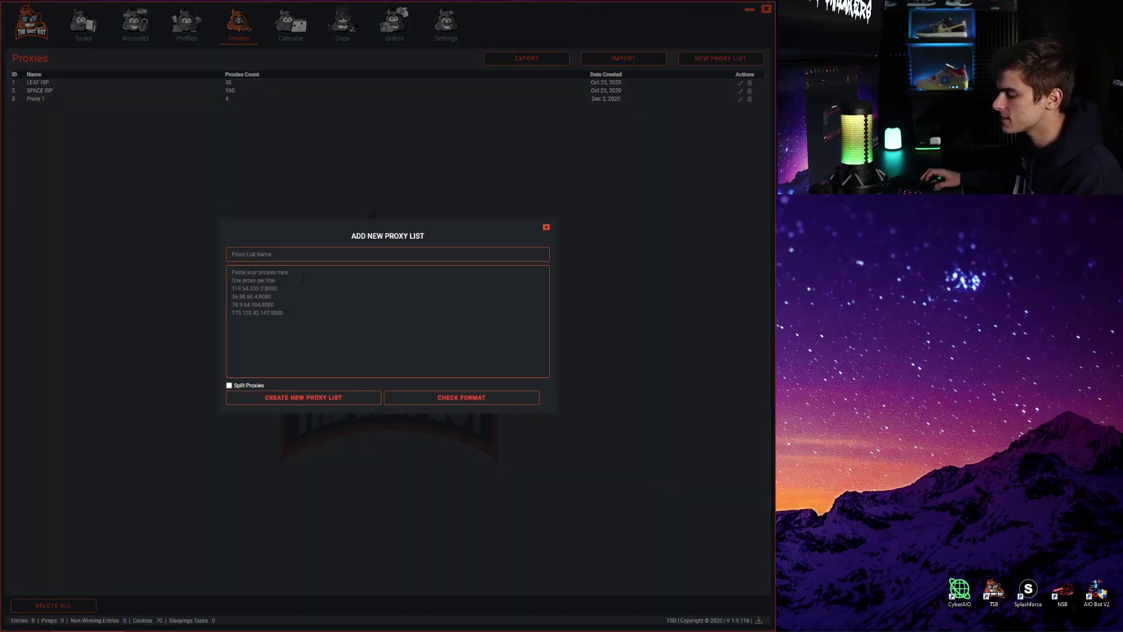
text(1.1.1.1:1111 1.4.1.1:1111 1.3.1:1111 1.2.1.1:1111)
text(Proxy 2)
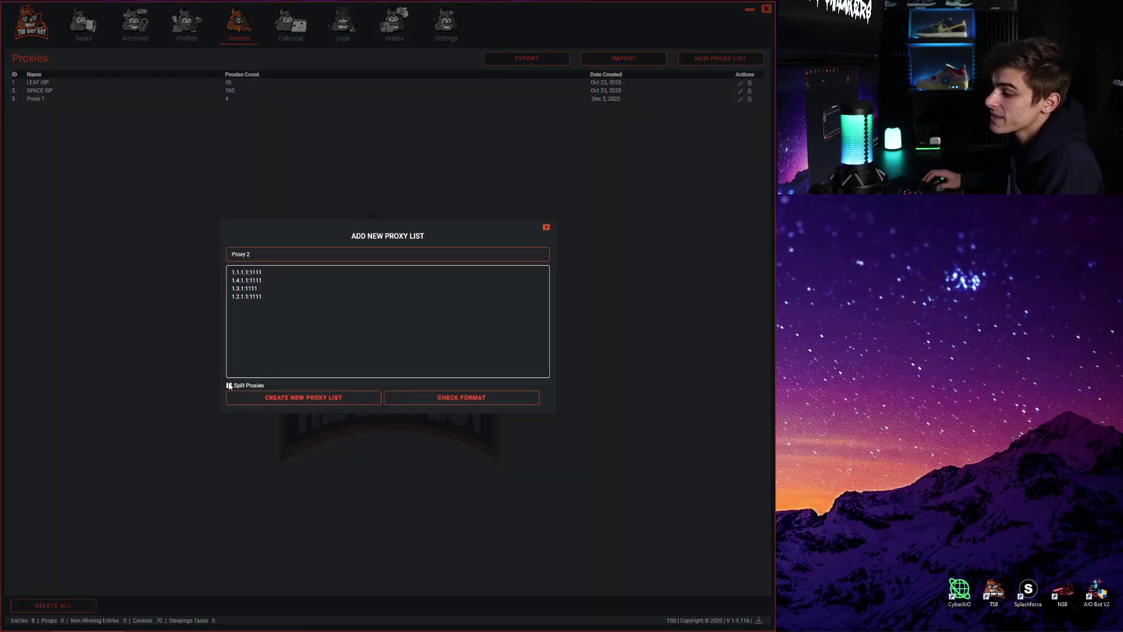
click(323, 400)
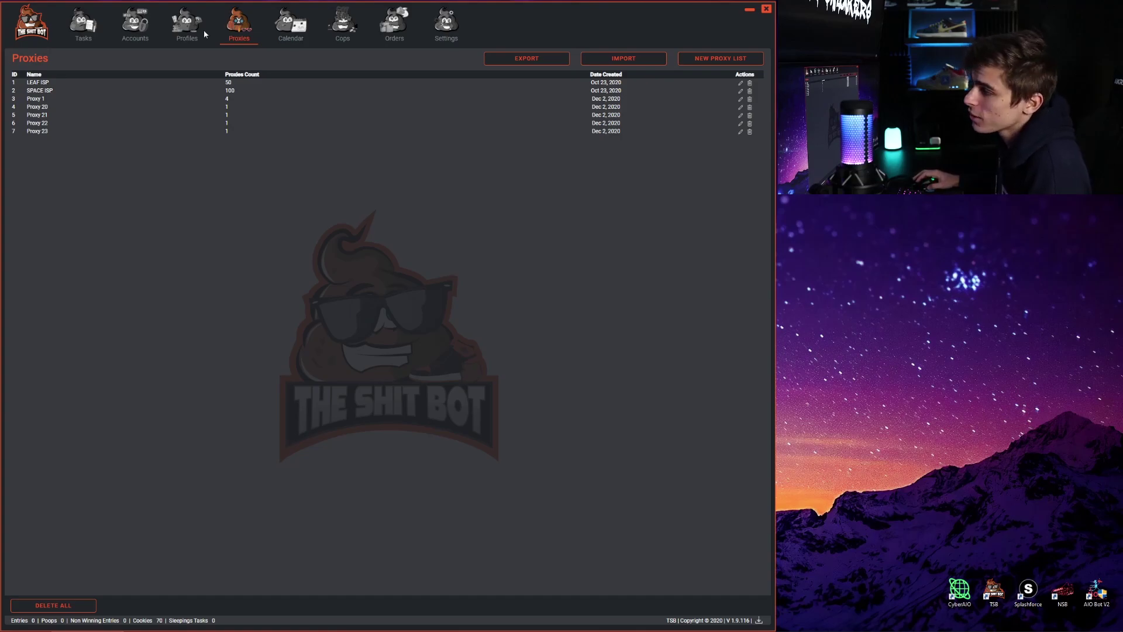
View the list of Nike accounts in the bot.
click(138, 24)
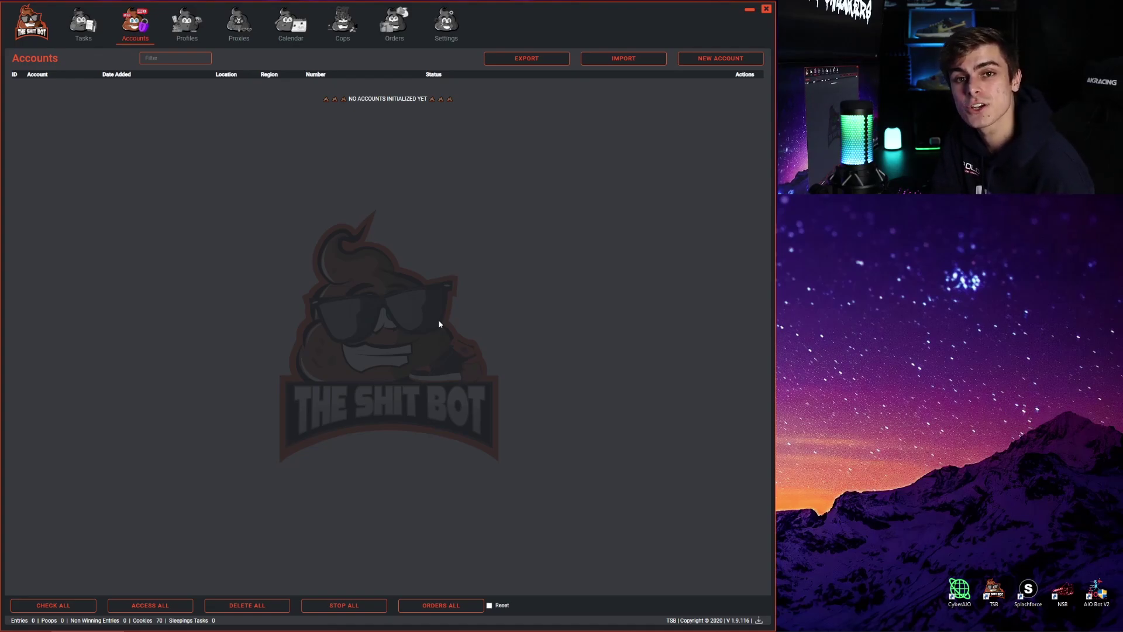
click(144, 31)
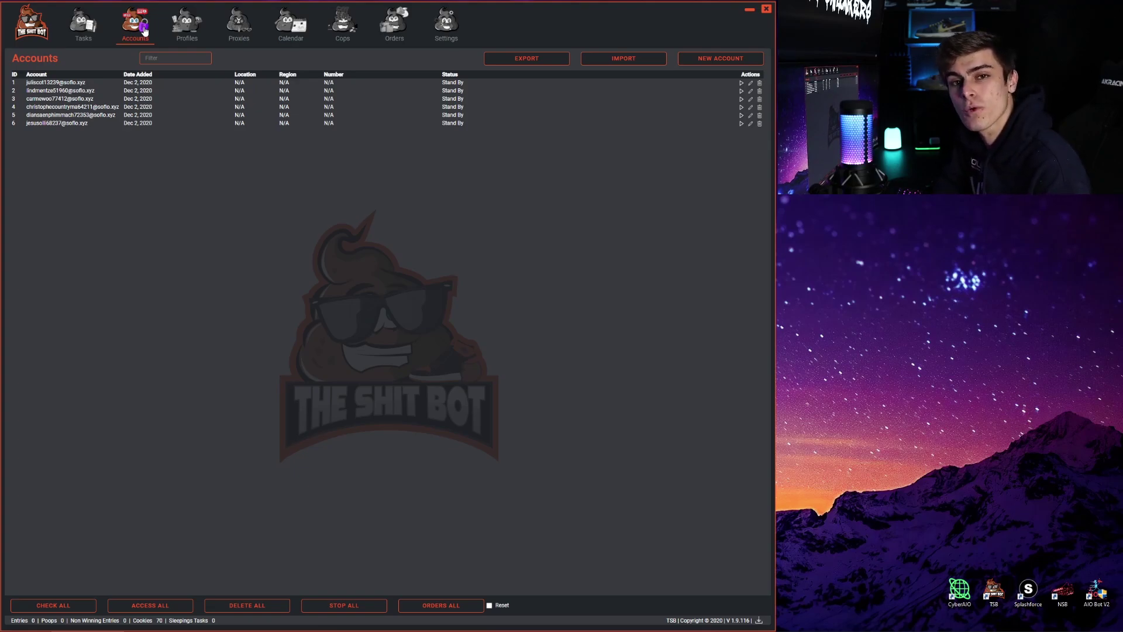
Generate Nike cookies in the cookie jar with the LEAF ISP proxy list, stop the generator and close the cookie jar.
click(446, 24)
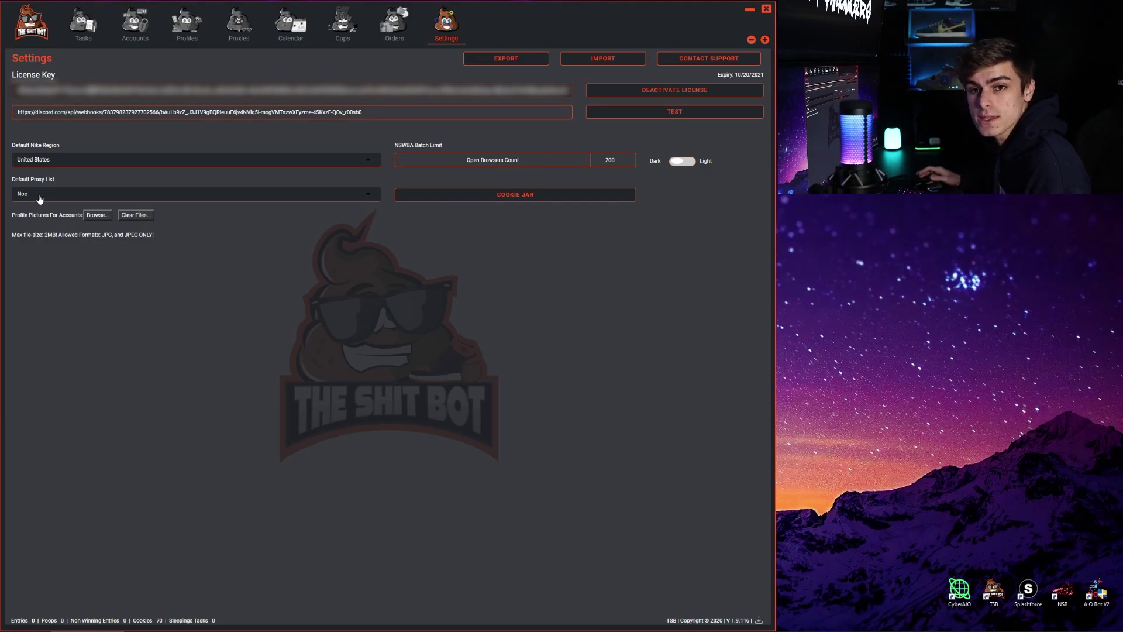
click(512, 199)
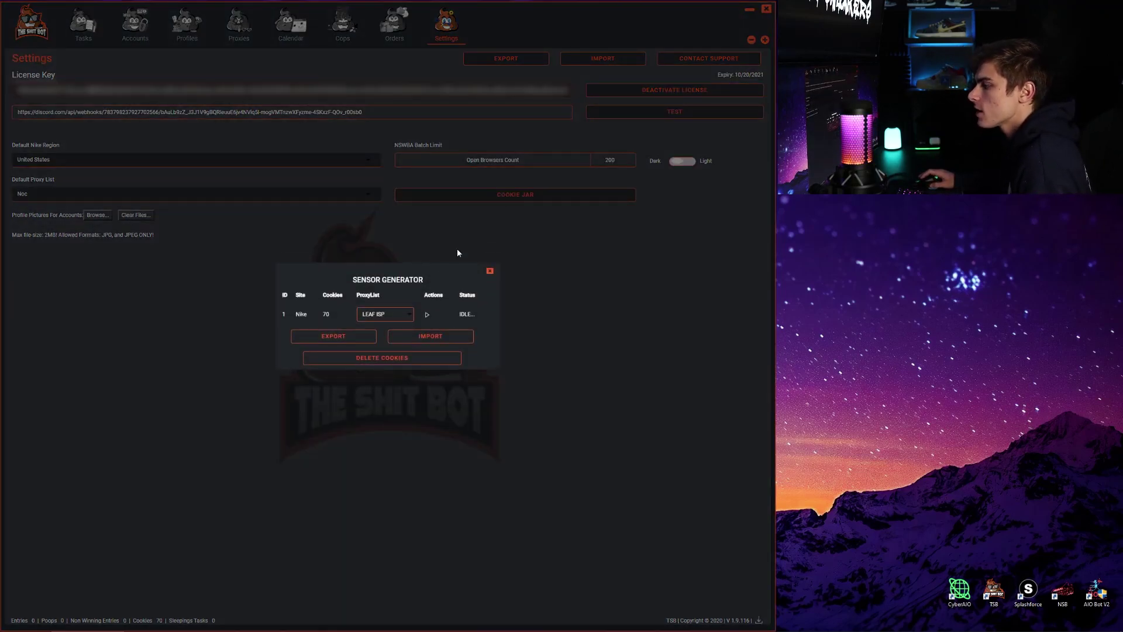
click(388, 314)
click(386, 326)
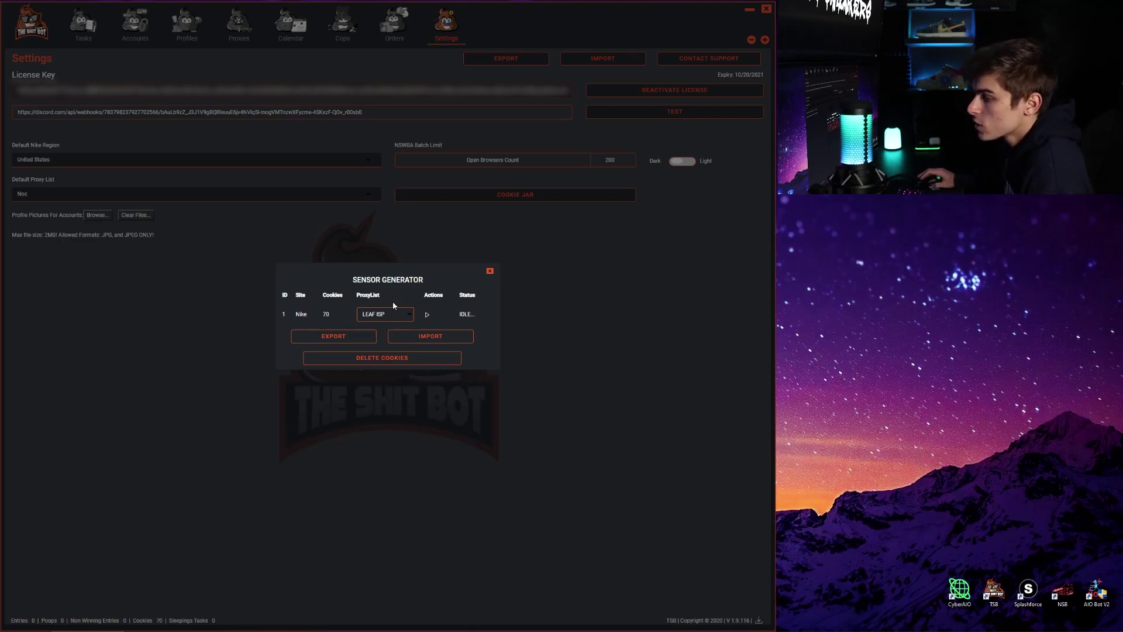
click(426, 314)
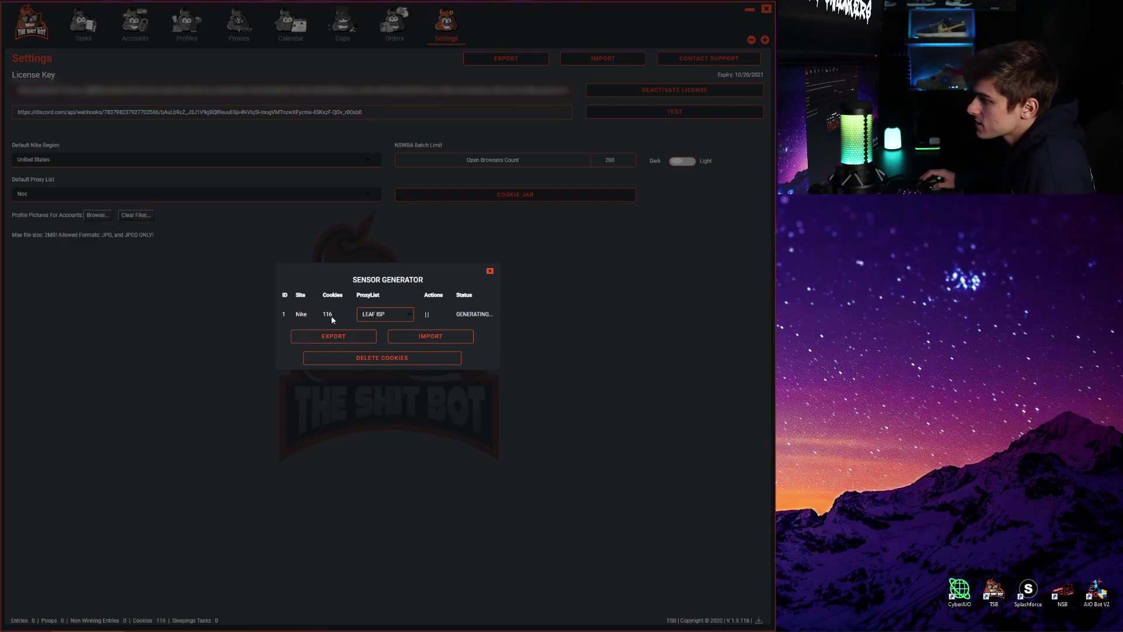
click(427, 316)
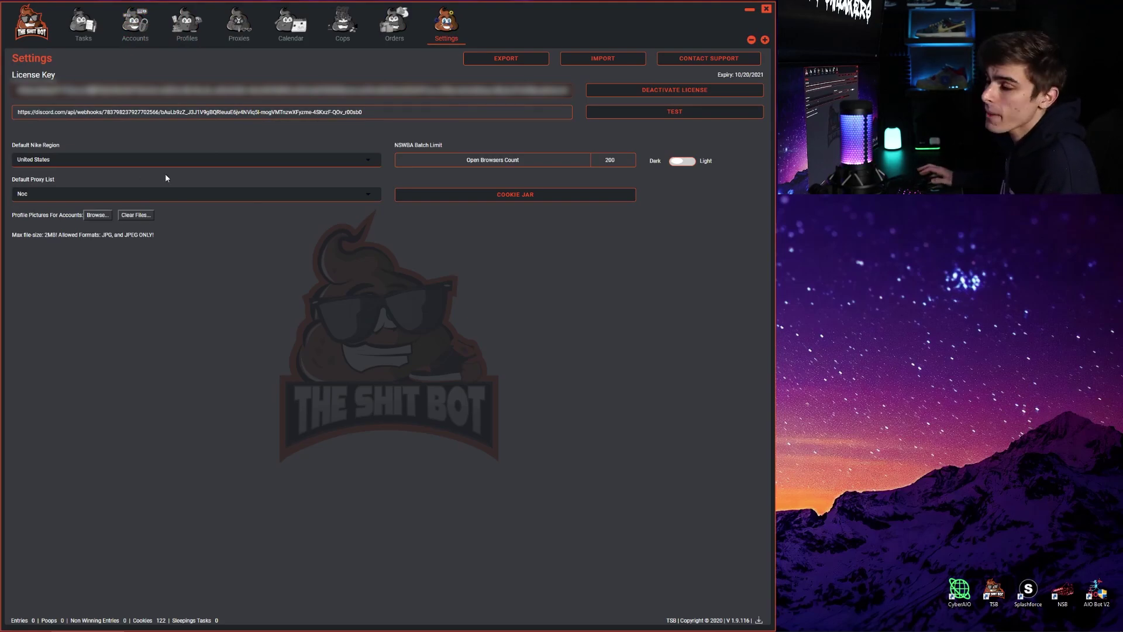
Select the first three Nike accounts in the account list and run the account check on them.
click(135, 23)
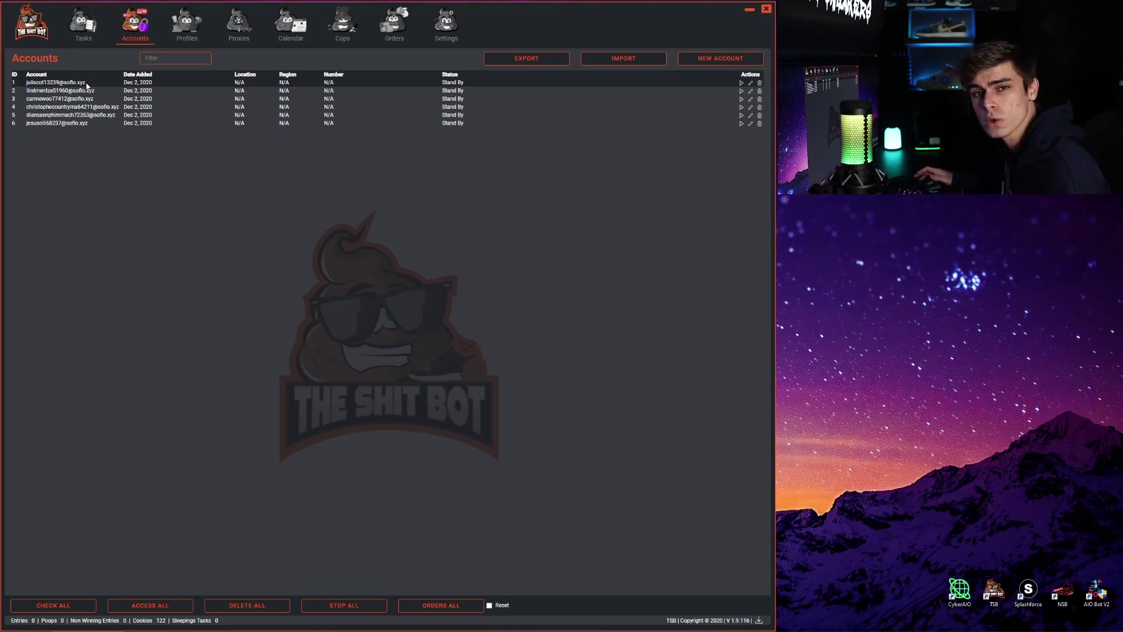
drag(87, 85, 85, 125)
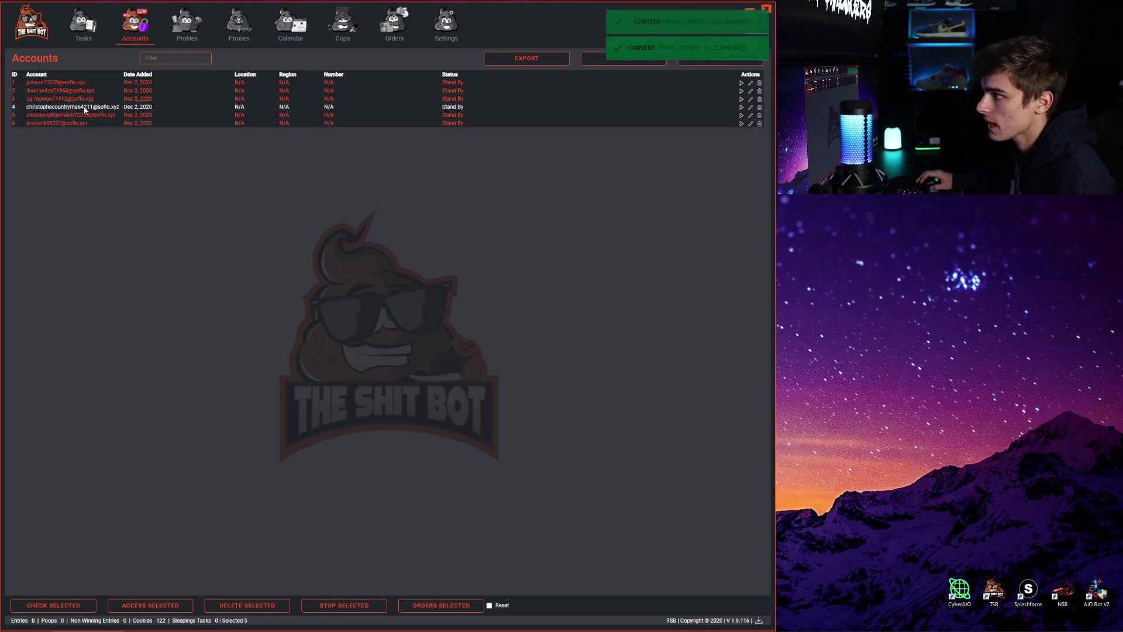
click(83, 107)
click(86, 115)
click(86, 123)
click(86, 107)
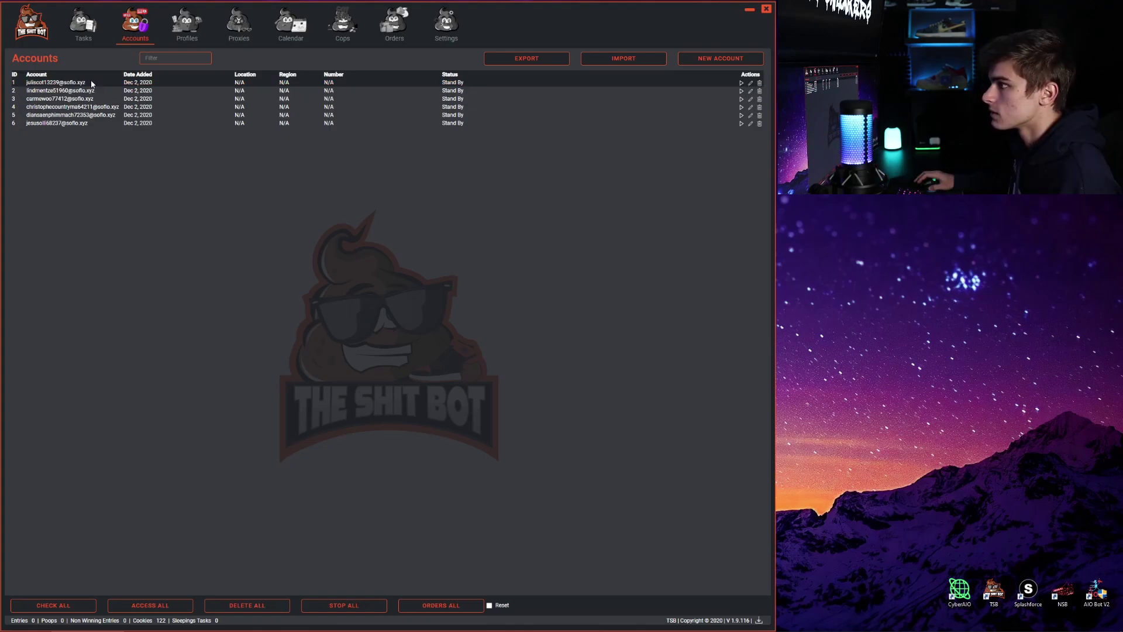
drag(92, 83, 90, 99)
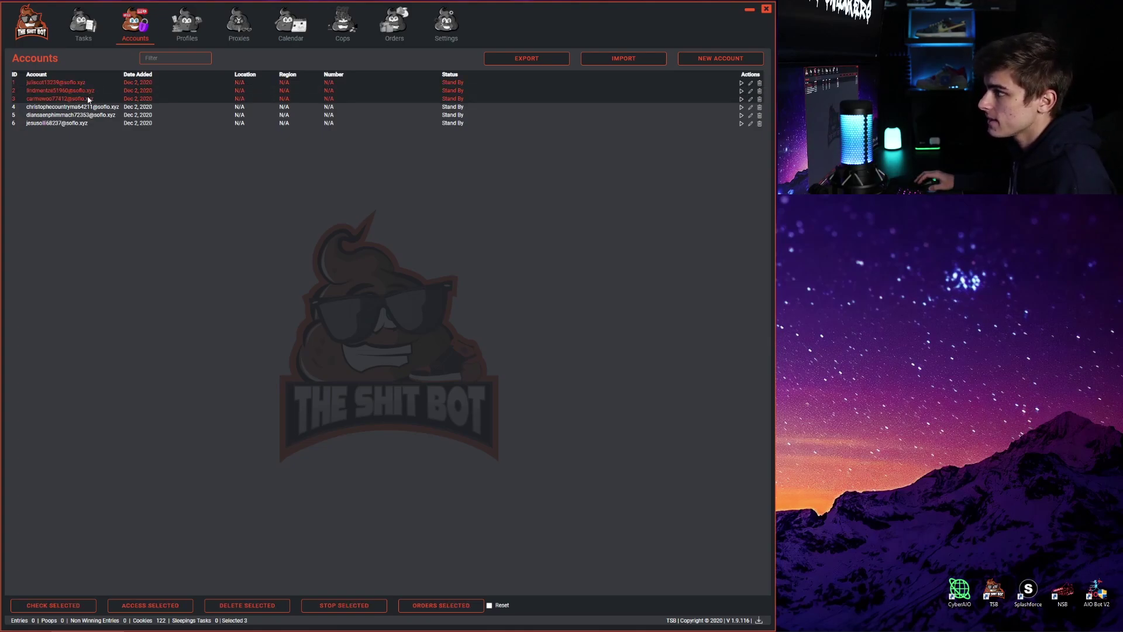
click(50, 607)
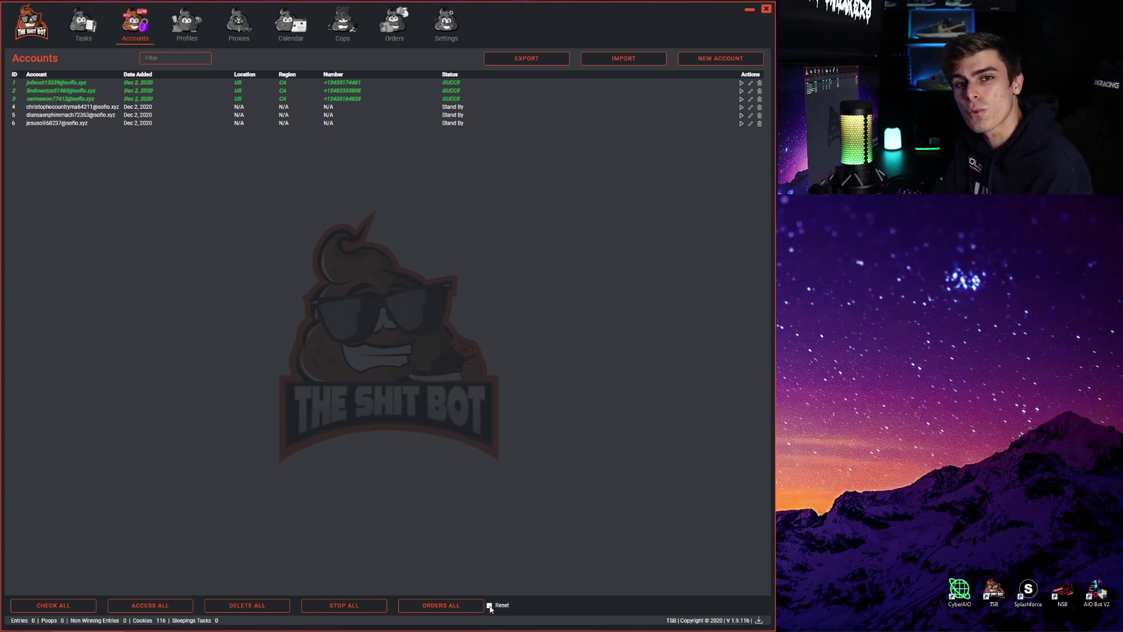
Start a new profile, using the first Nike account's e-mail as the profile name and filling in the phone number.
click(187, 30)
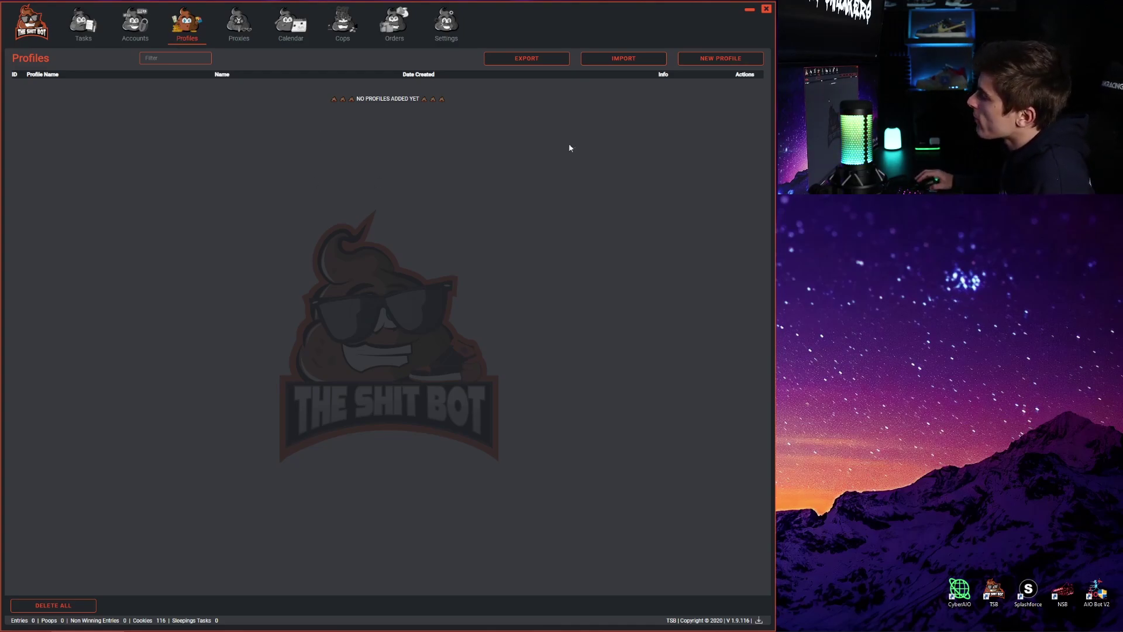
click(721, 56)
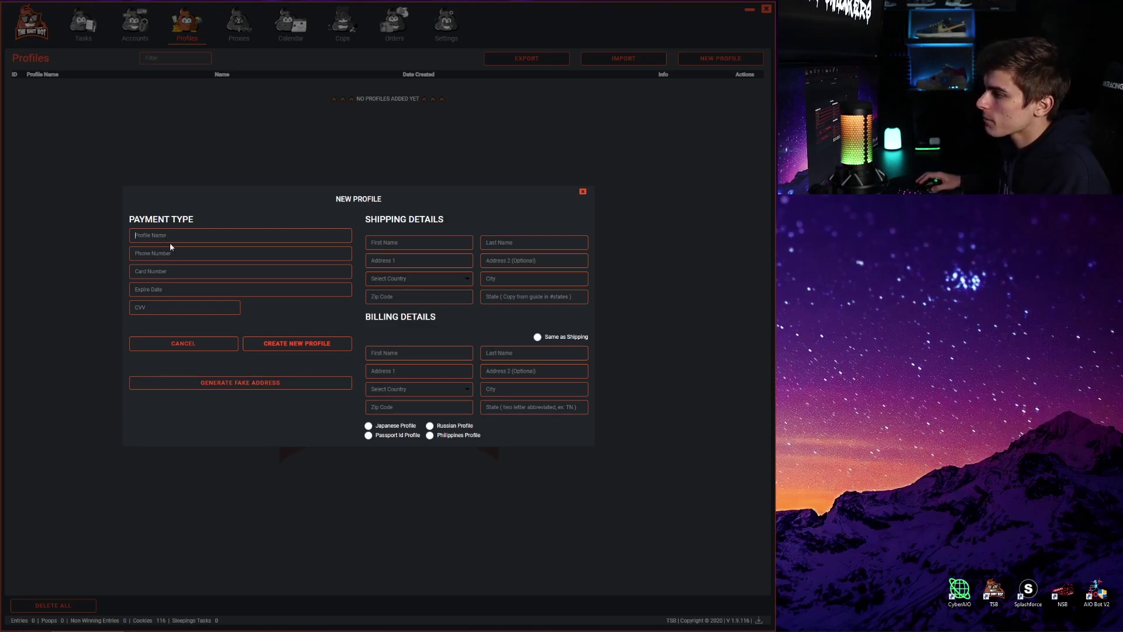
key(ctrl+v)
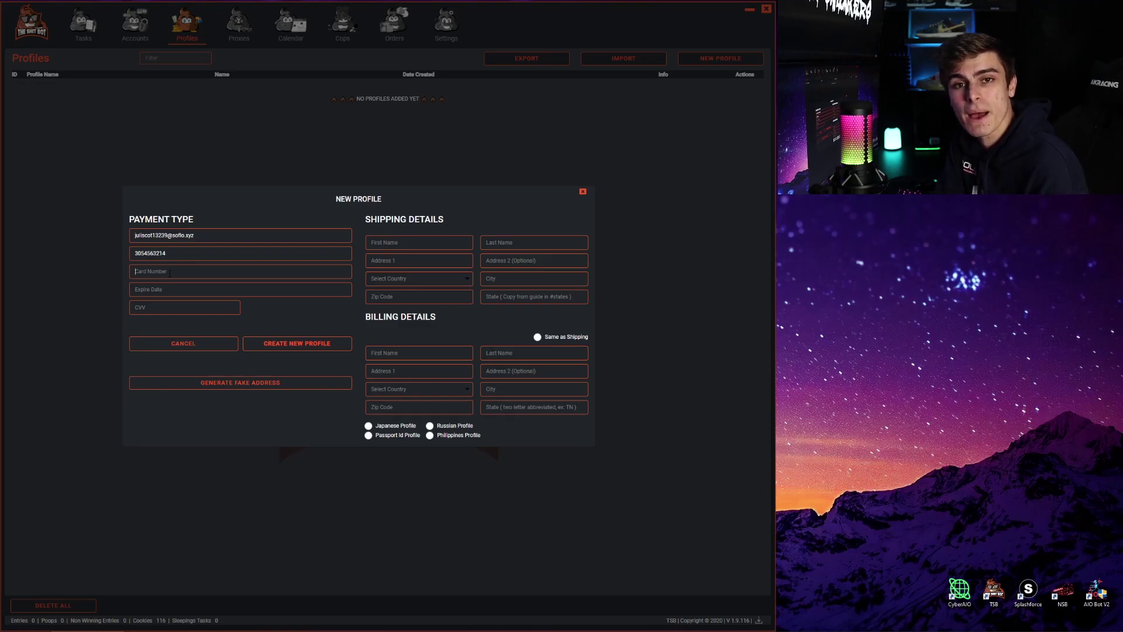
Enter the shipping street address with the prefix XXHS and a room number as the second address line.
click(405, 260)
text(123 Main Street)
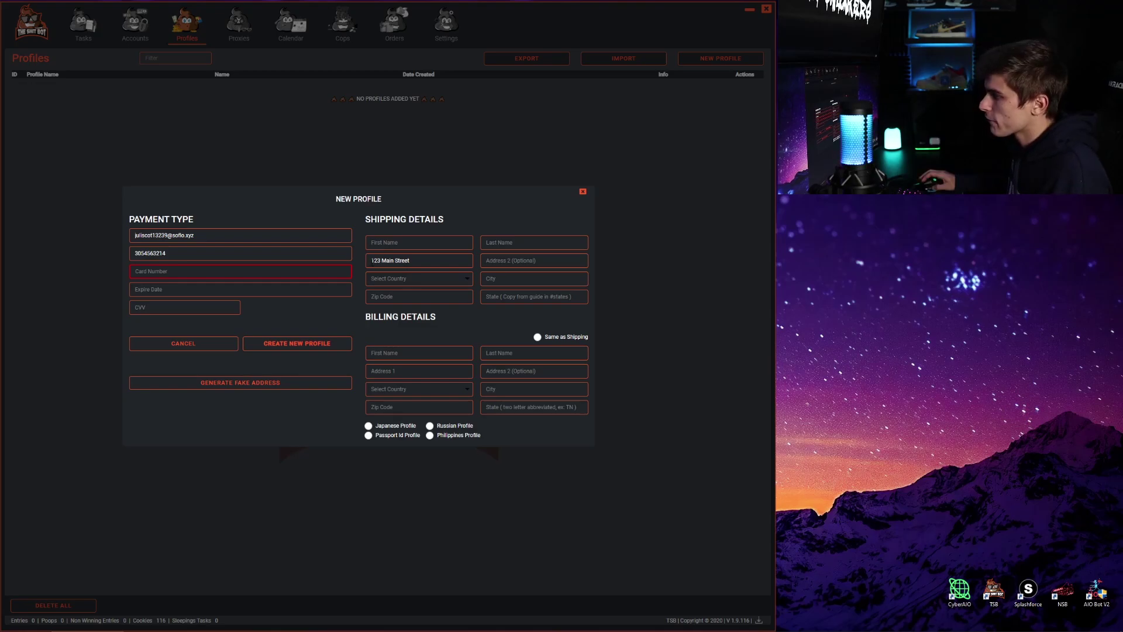
click(371, 260)
text(XXHS)
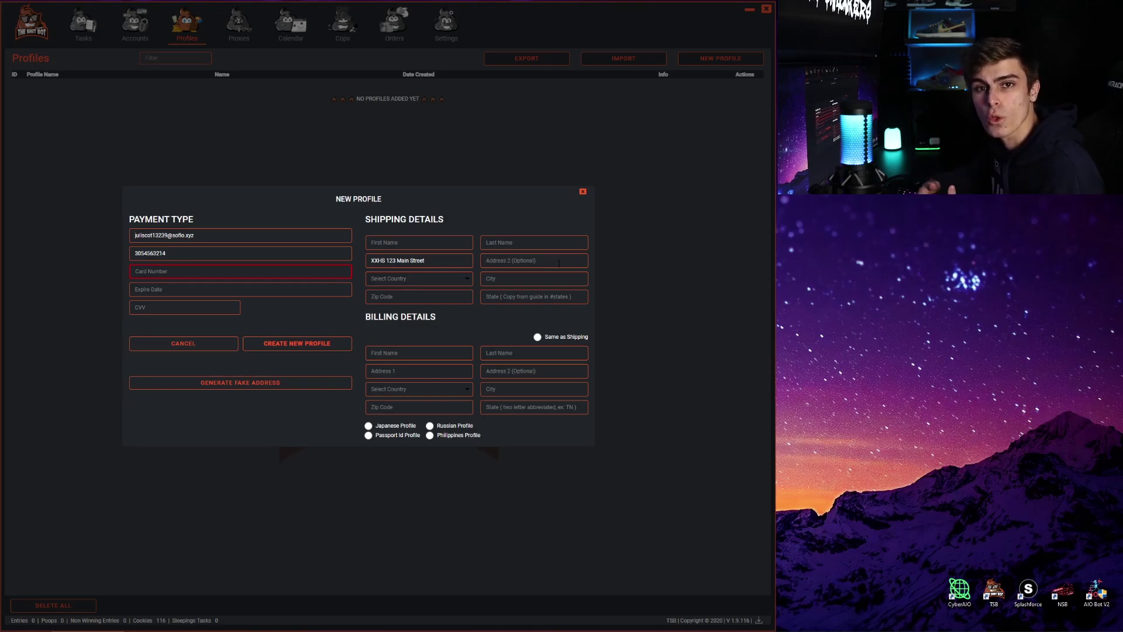
text(Room 1)
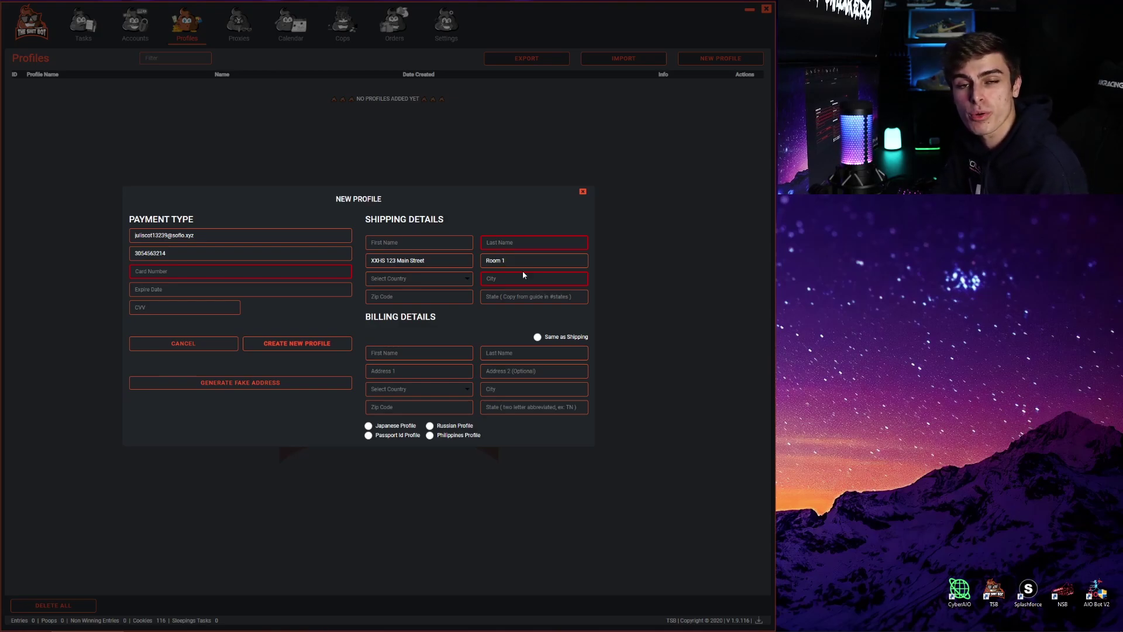
Set the shipping state to FL, make billing the same as shipping and create the profile.
click(414, 279)
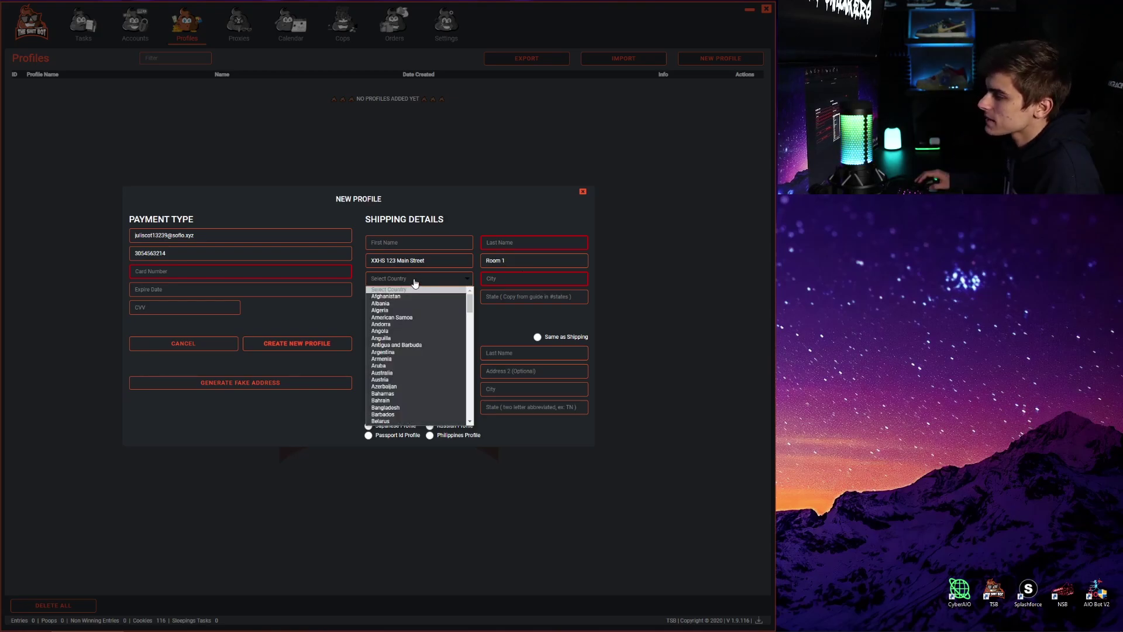
click(414, 281)
click(503, 297)
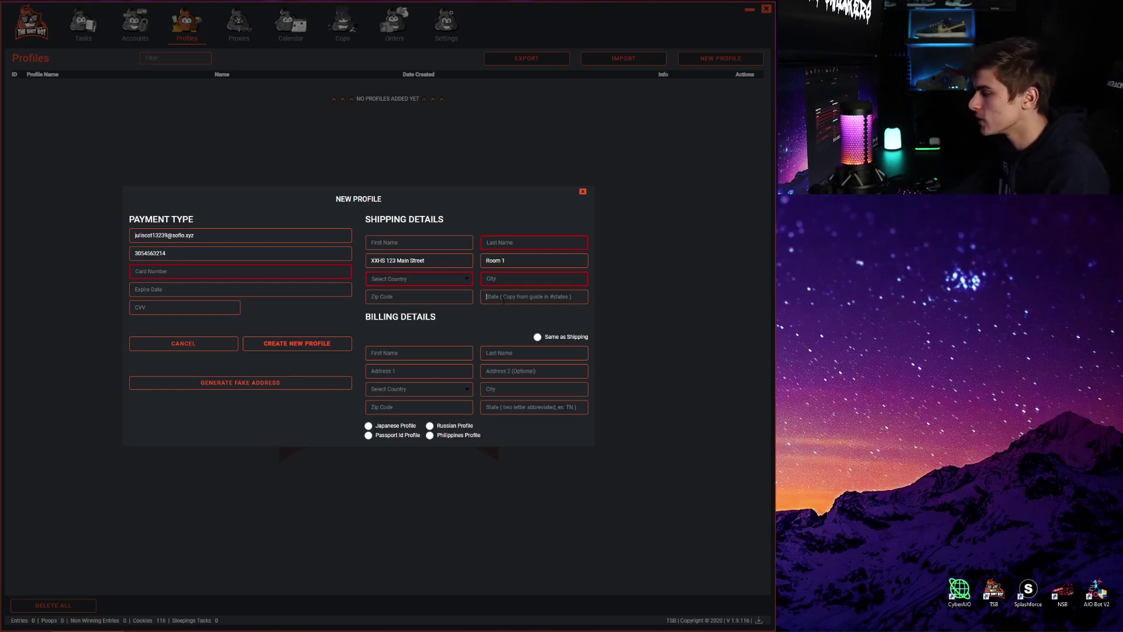
text(FL)
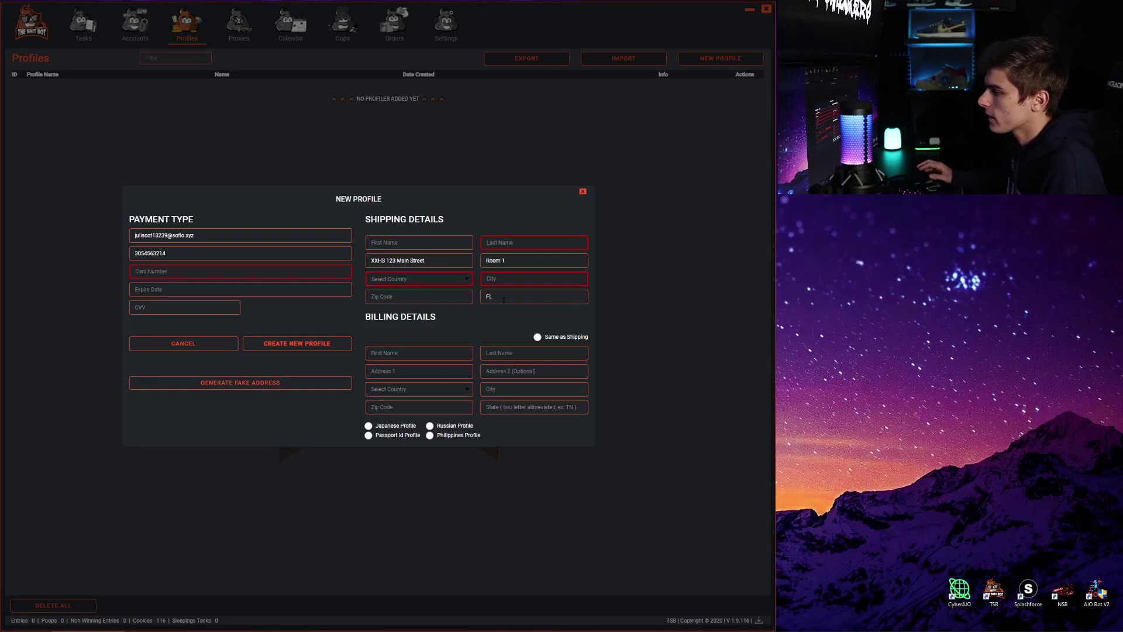
click(538, 337)
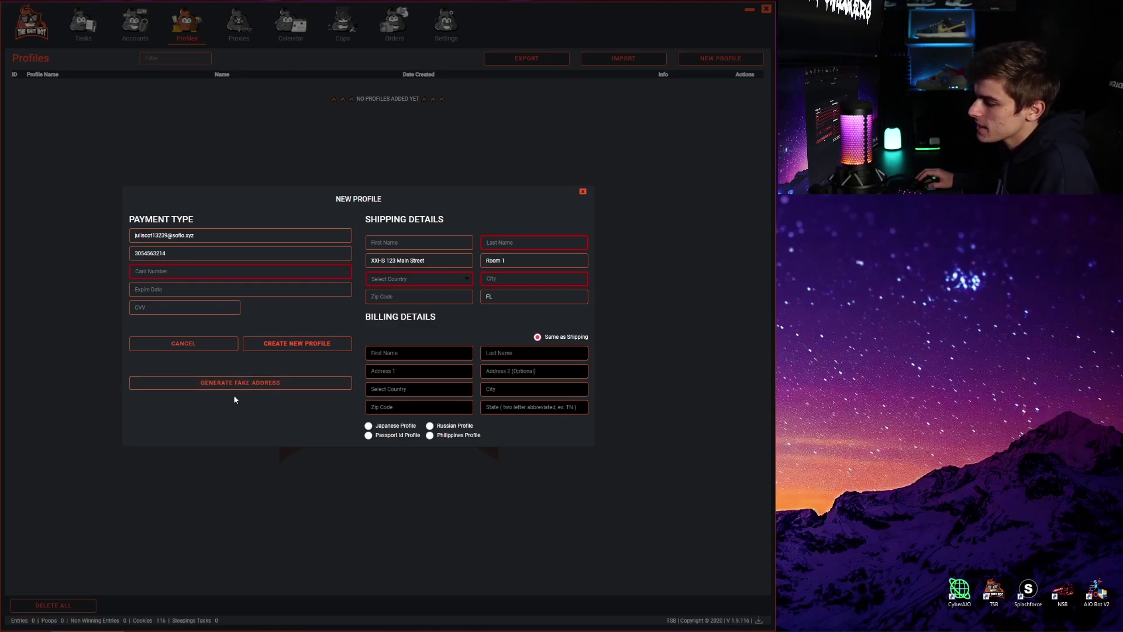
click(303, 345)
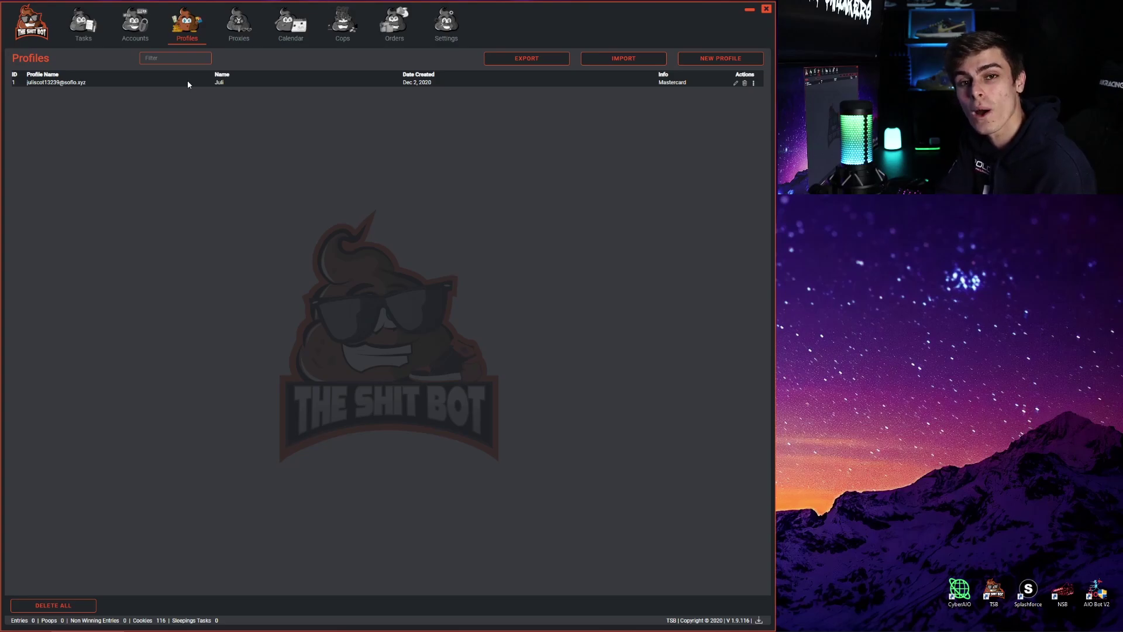
Duplicate the new profile and generate one jigged-address profile with a random name from the duplicate.
click(754, 83)
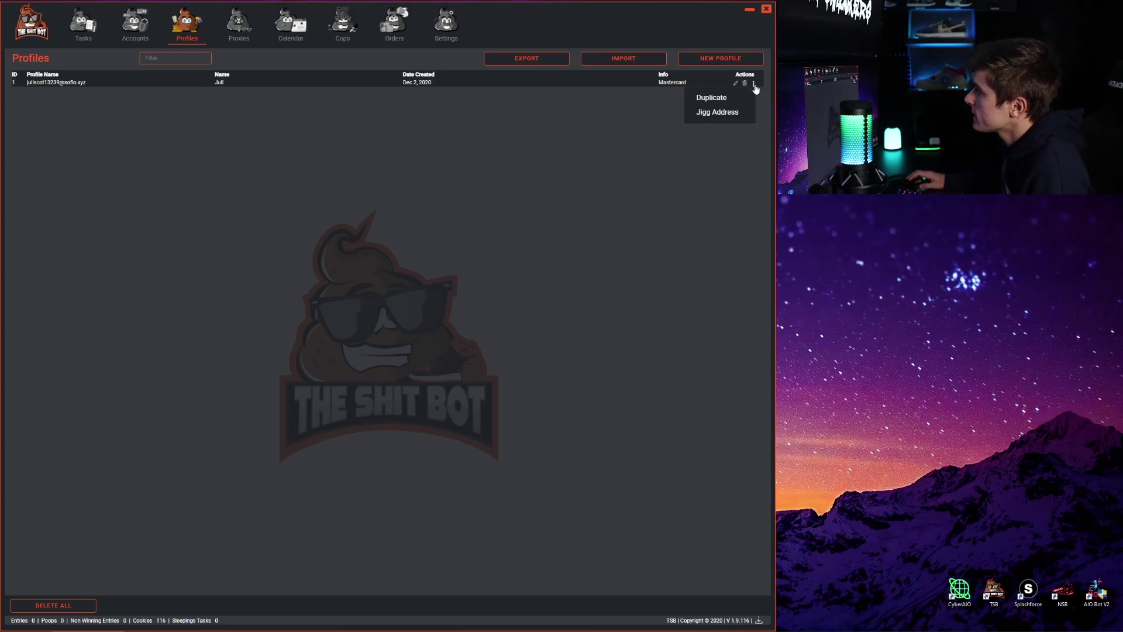
click(735, 97)
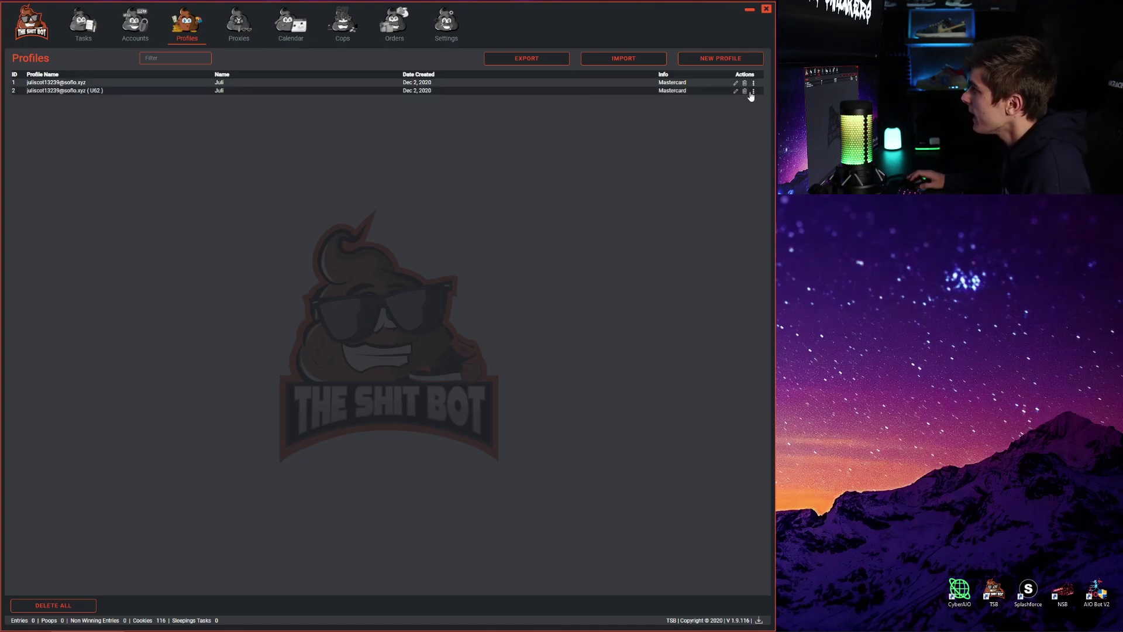
click(754, 91)
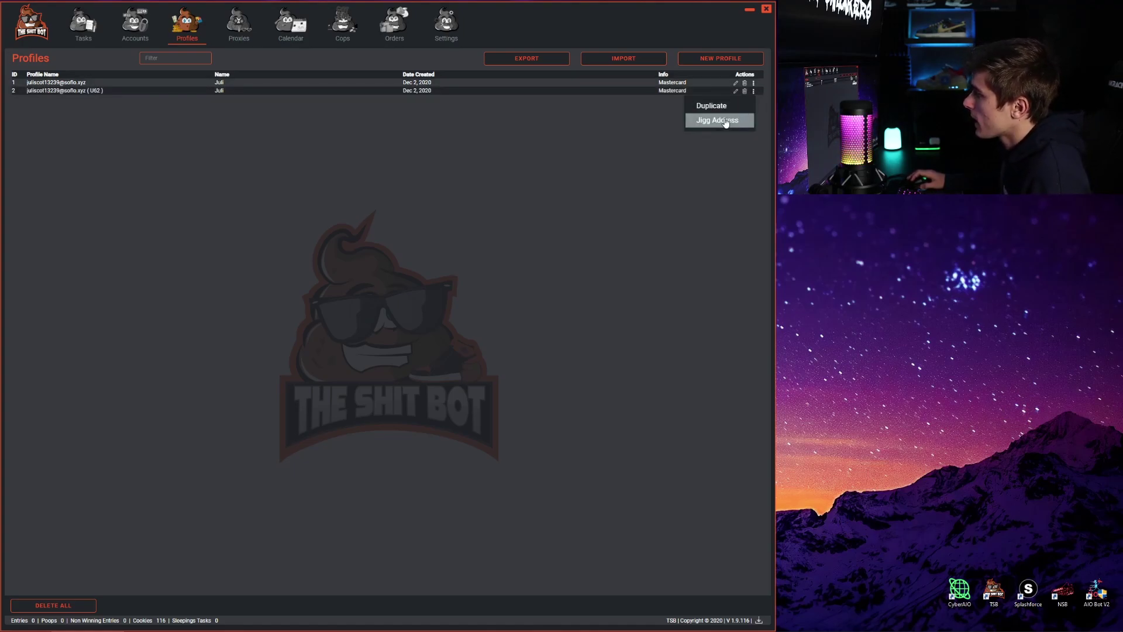
click(753, 92)
click(712, 119)
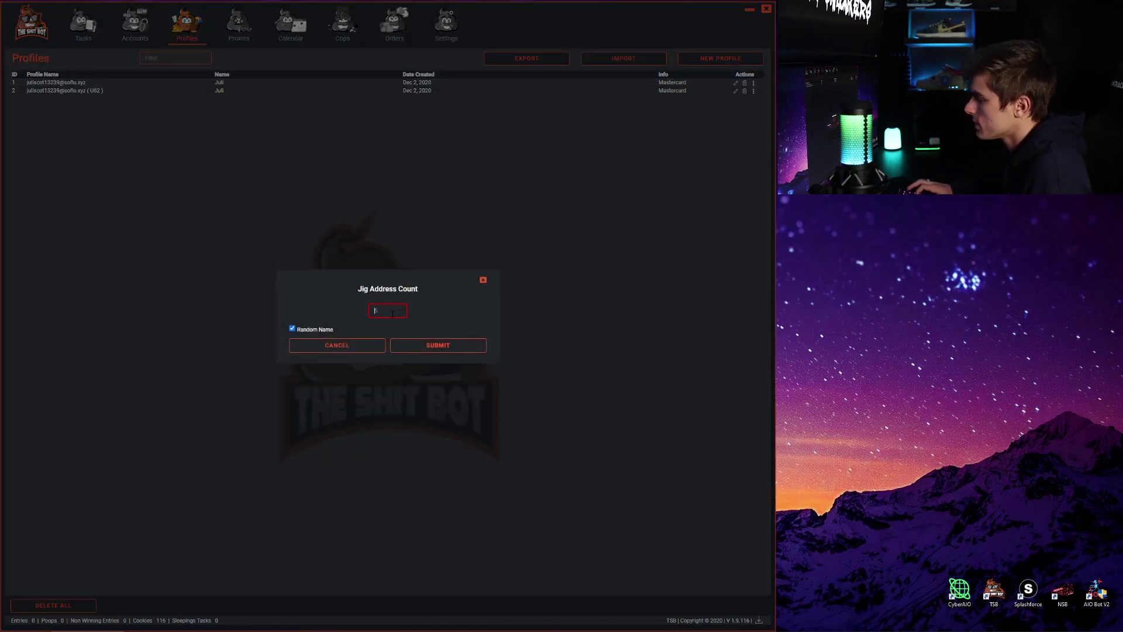
click(418, 344)
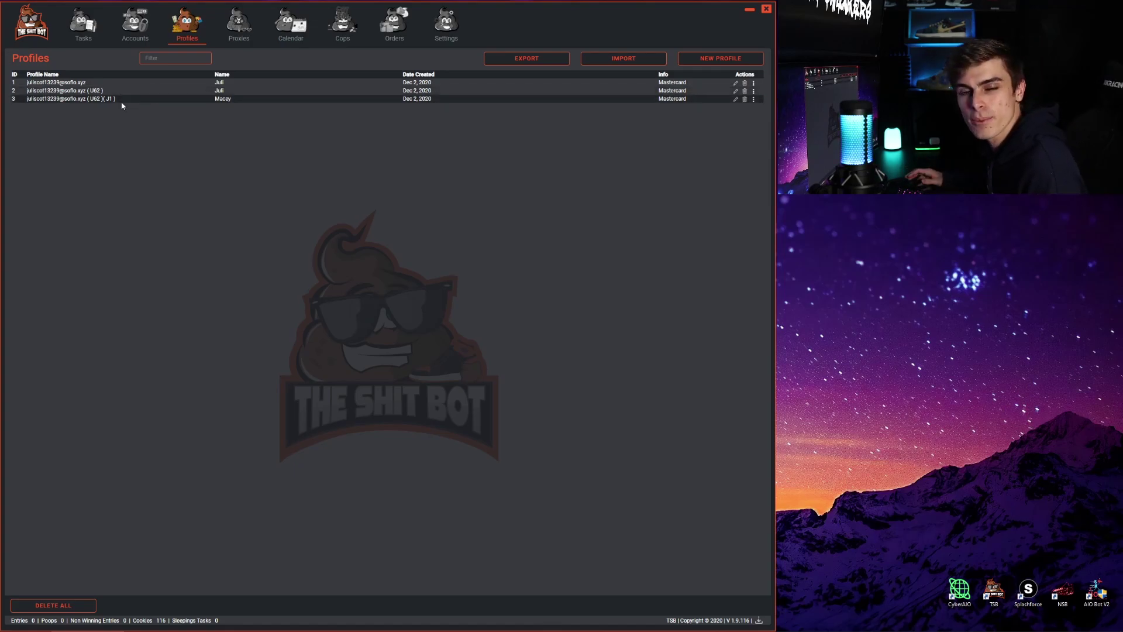
Open the jigged profile to examine its altered name and shipping address, leaving it without saving.
click(736, 99)
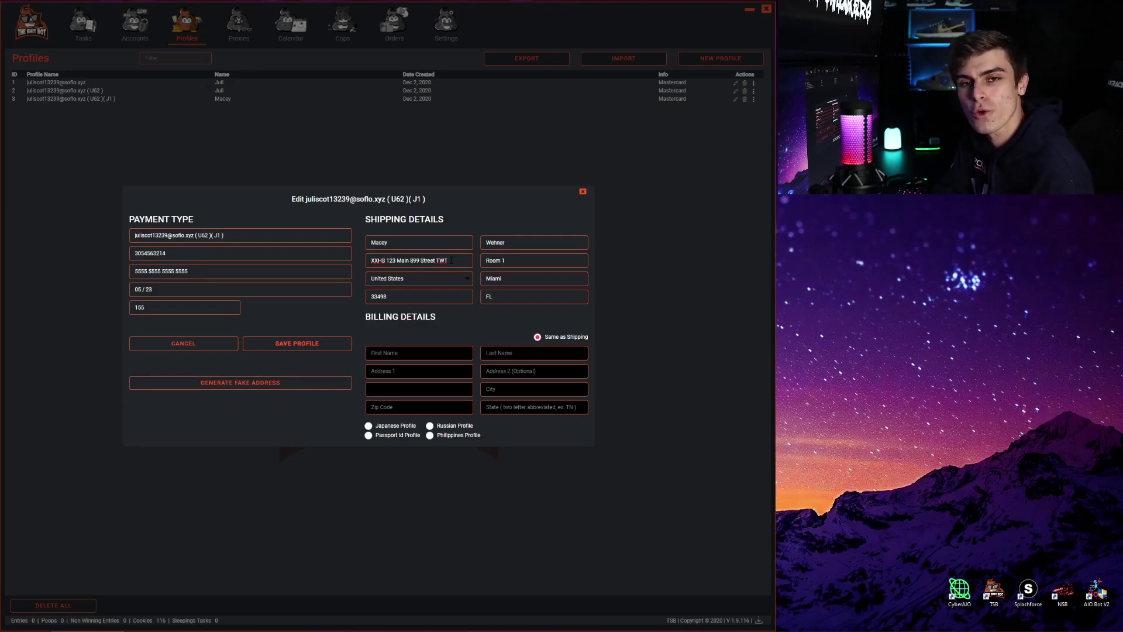
key(Escape)
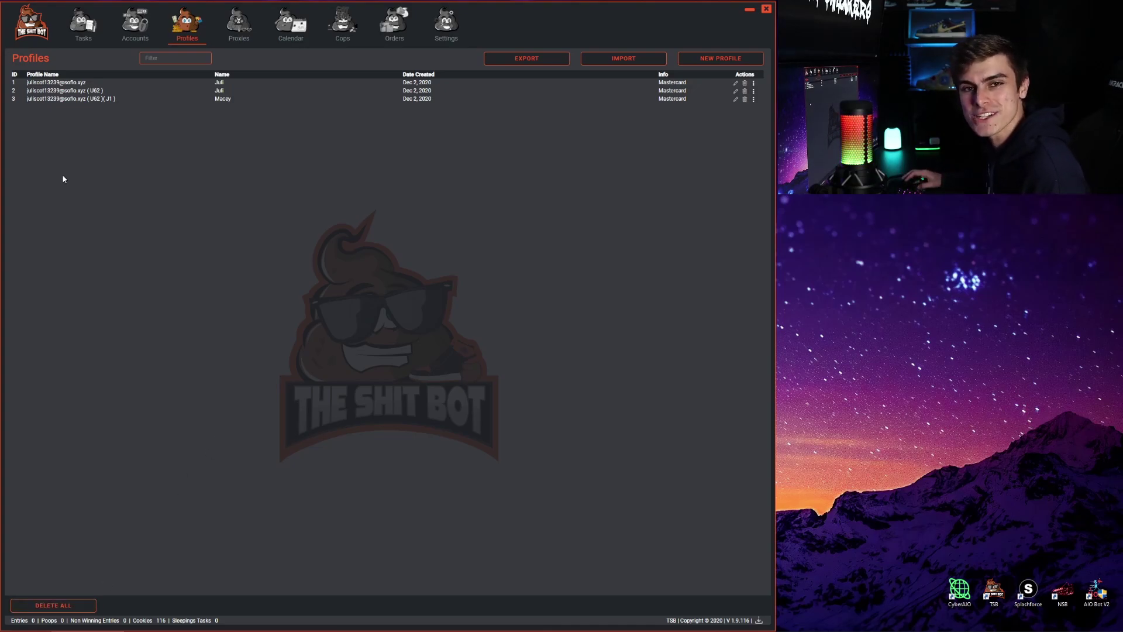
Start a new task in the bot and open nike.com/launch in the web browser.
click(88, 27)
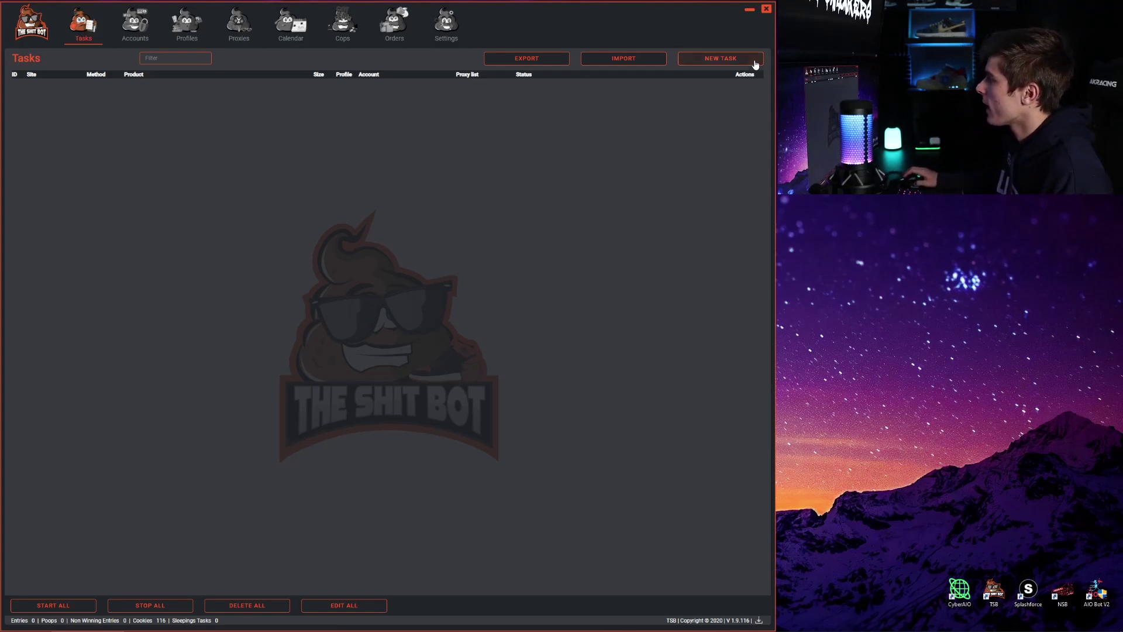
click(728, 63)
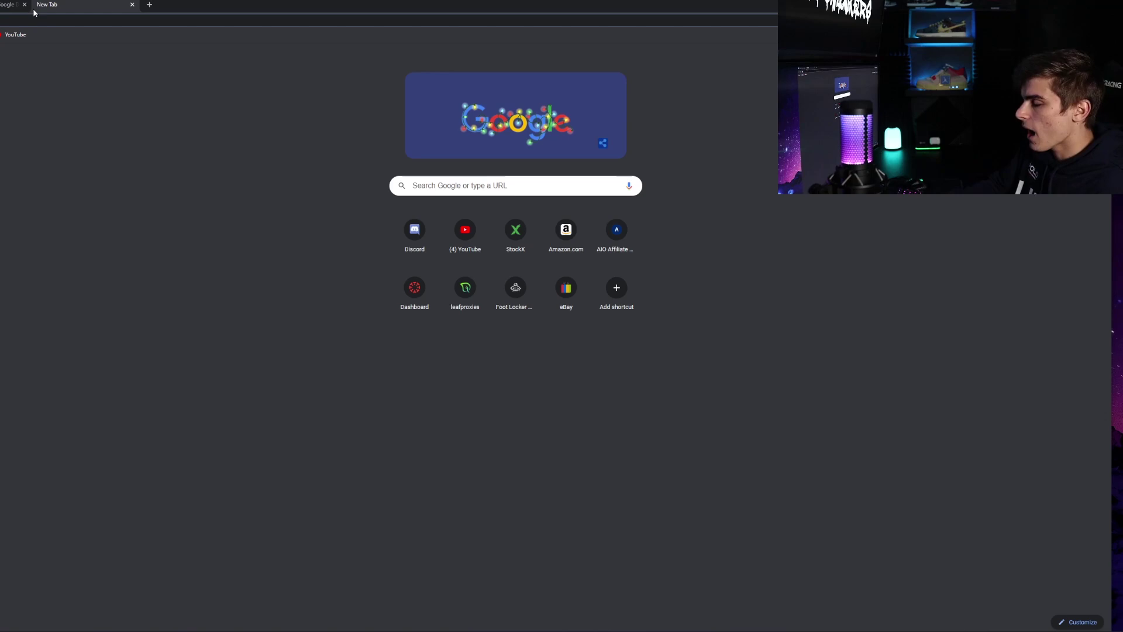
text(nike.com)
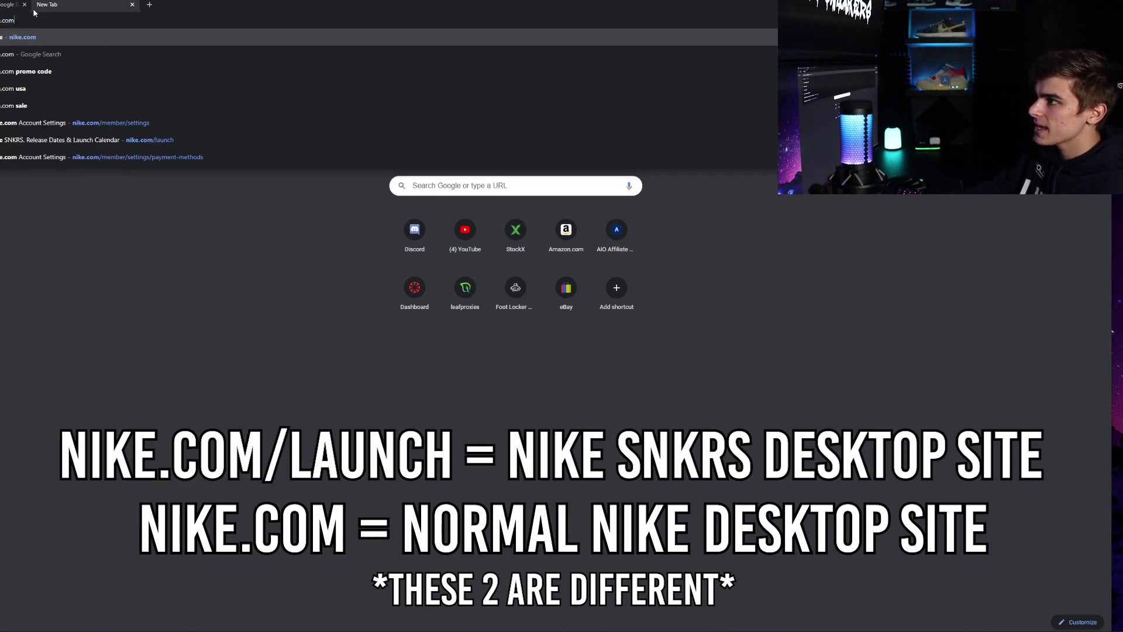
text(/launch)
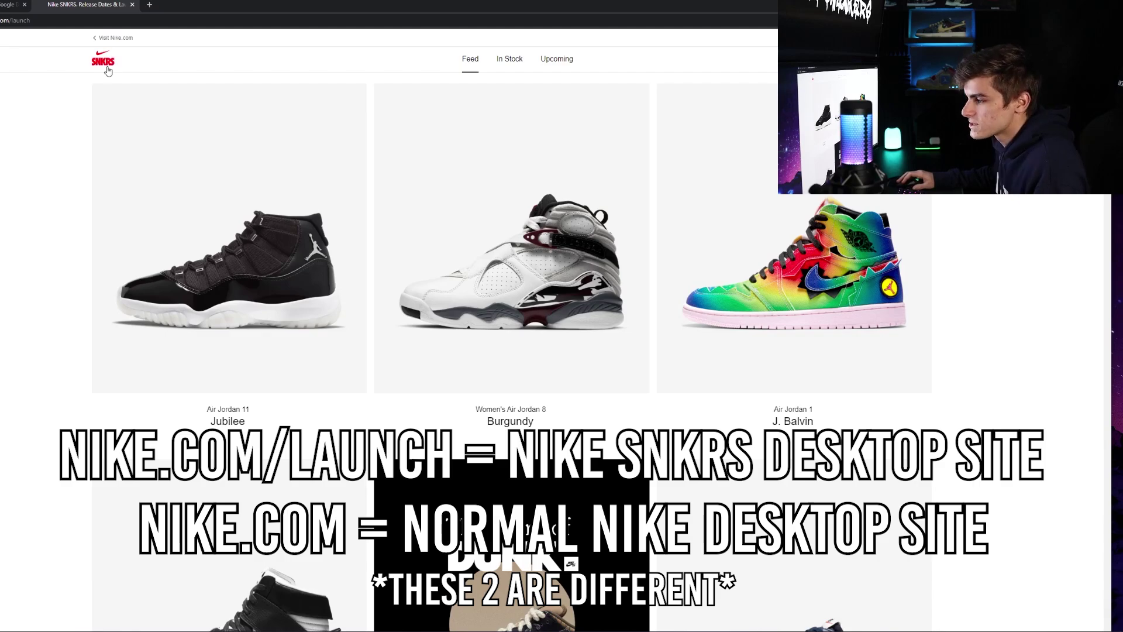
Find the Air Jordan 1 J. Balvin release in the SNKRS feed, open its page and copy the product link.
scroll(676, 206, down, 1)
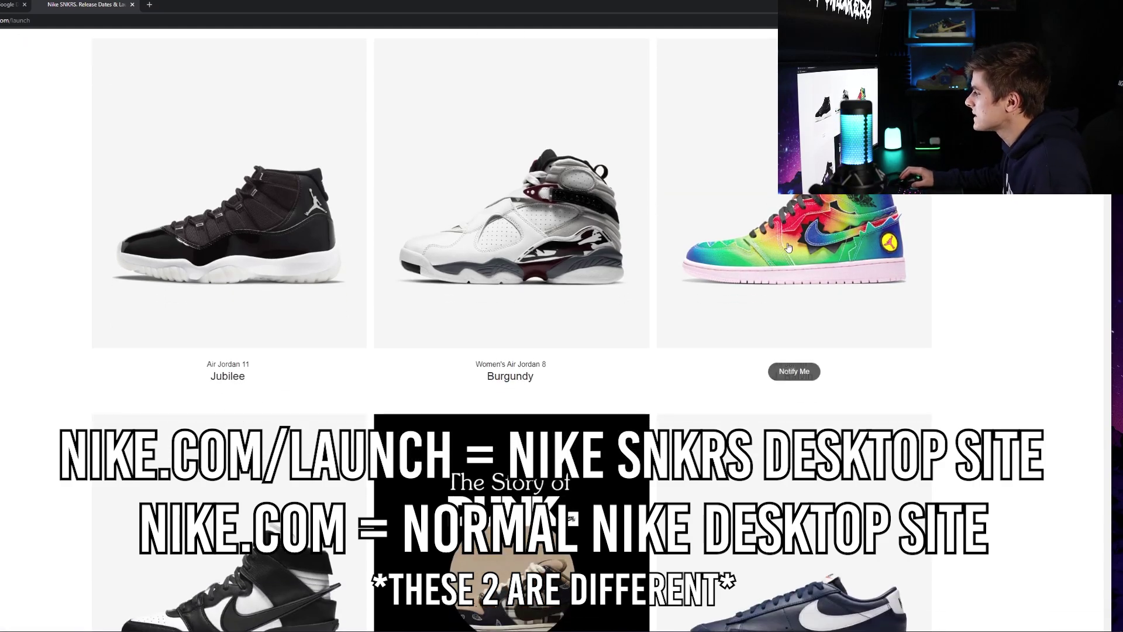
scroll(269, 394, down, 4)
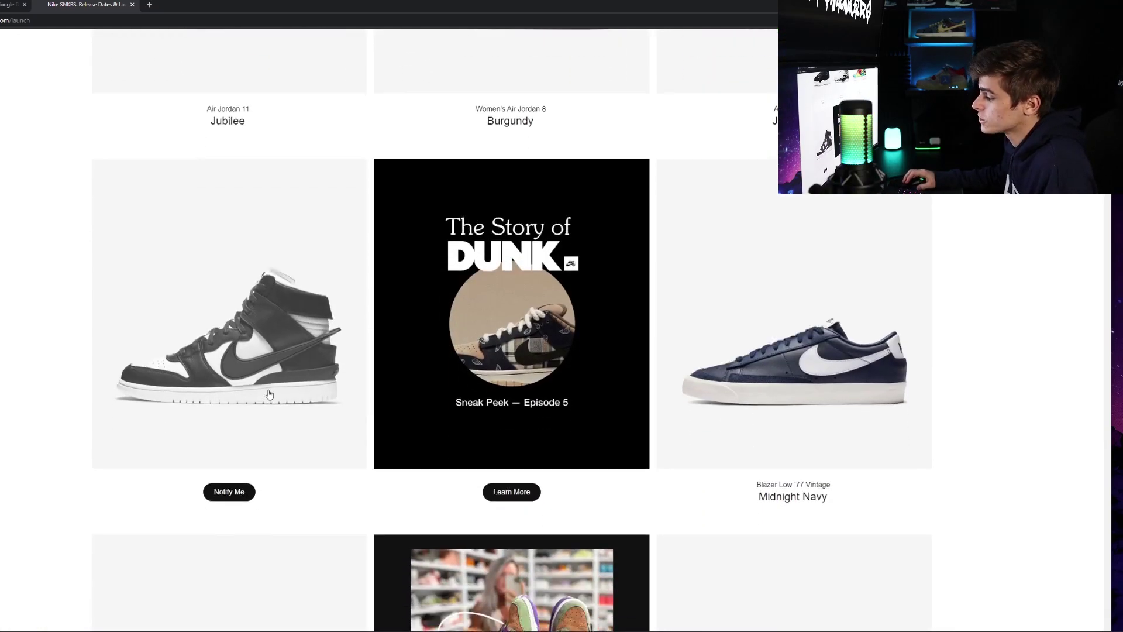
scroll(269, 394, down, 5)
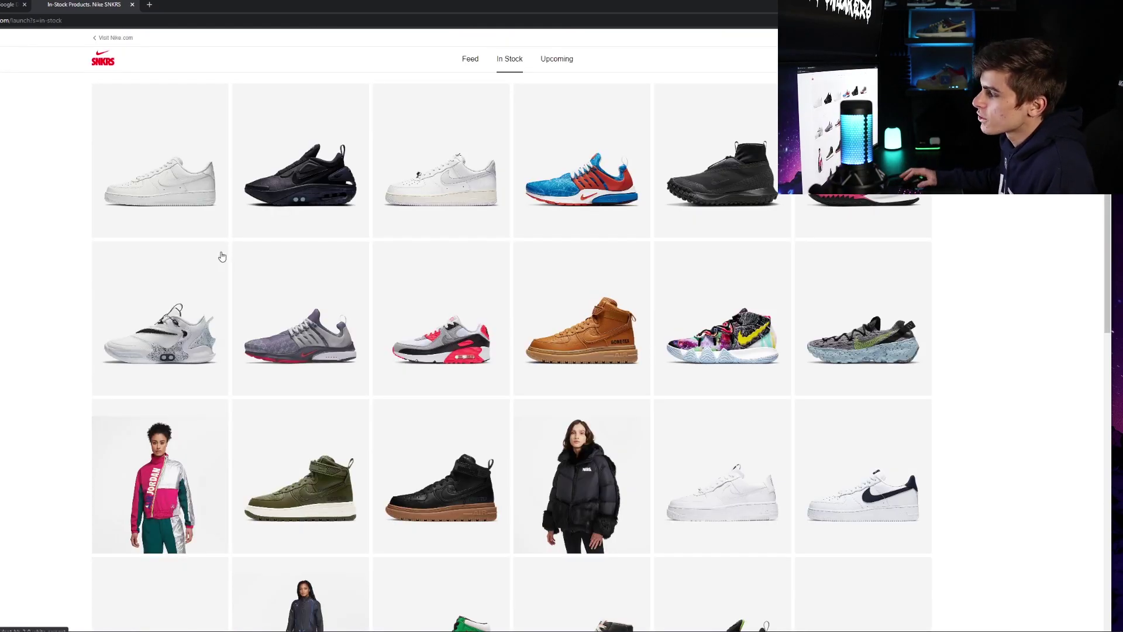
click(444, 196)
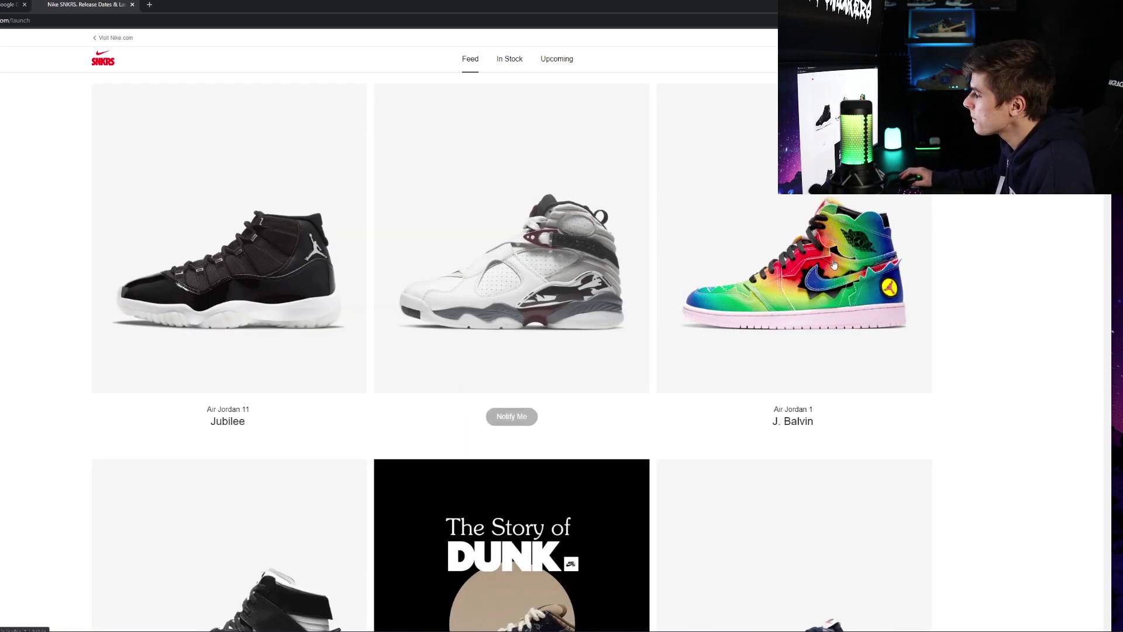
click(802, 316)
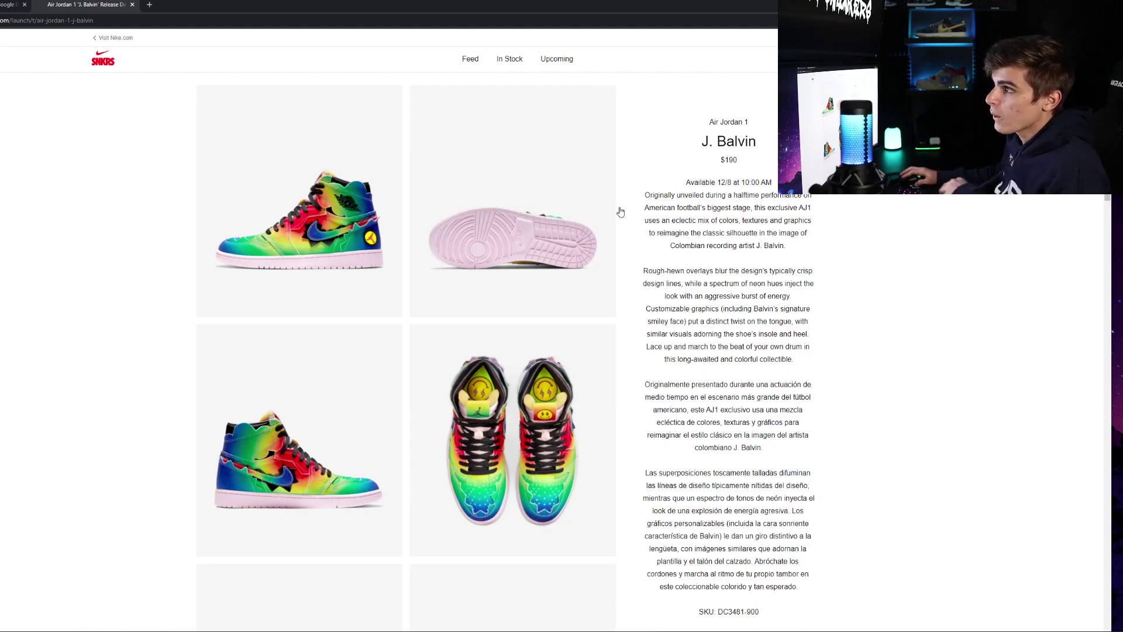
click(98, 22)
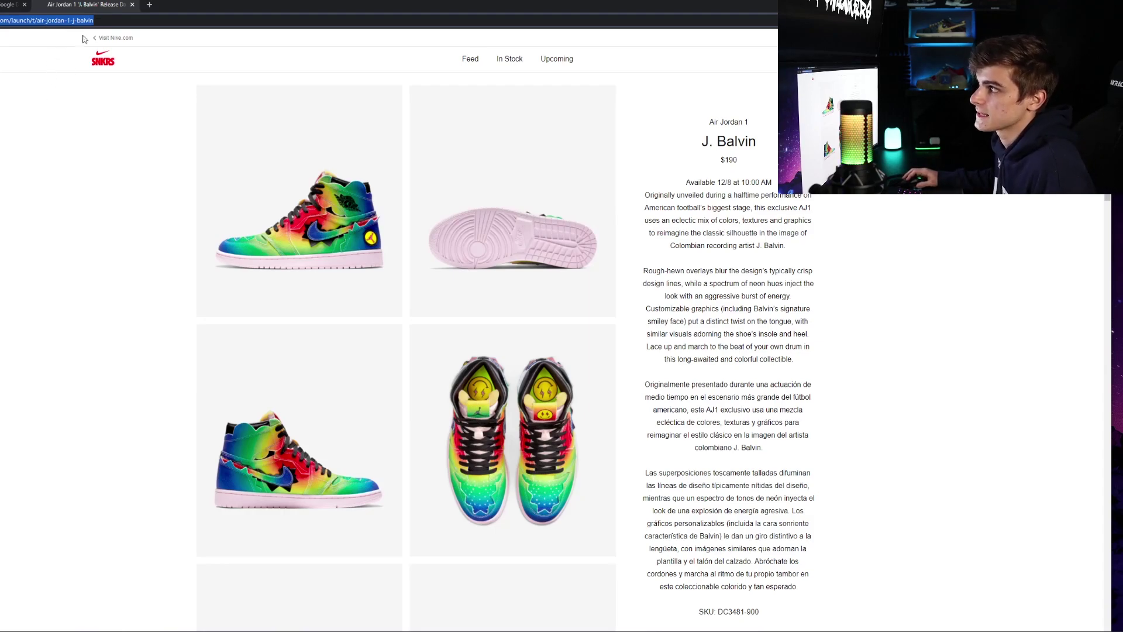
click(157, 75)
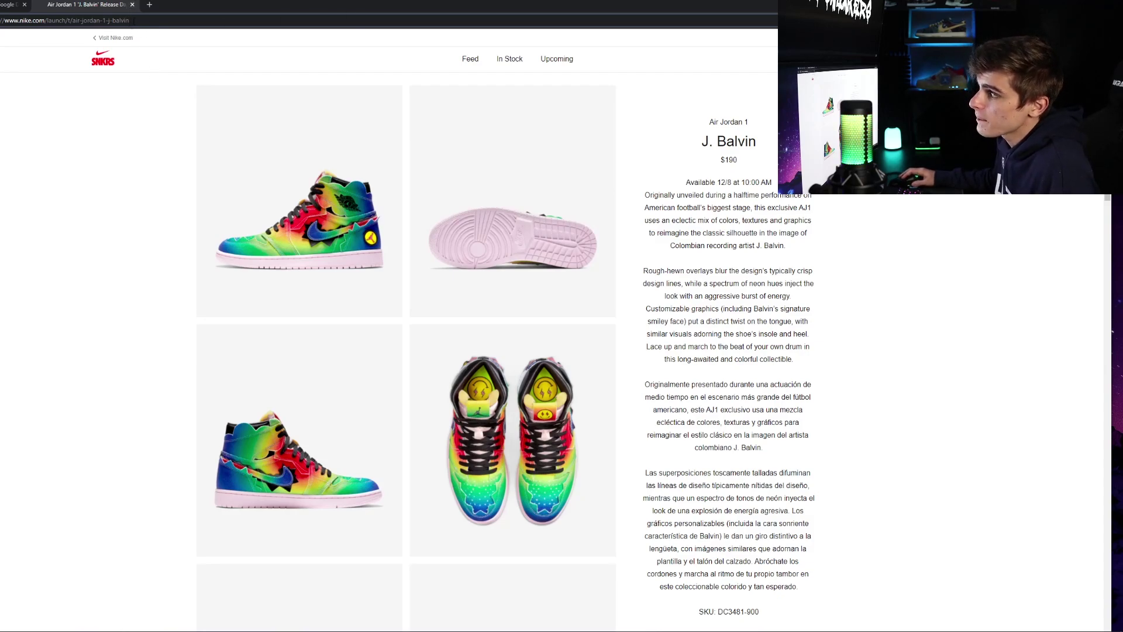
key(ctrl+a)
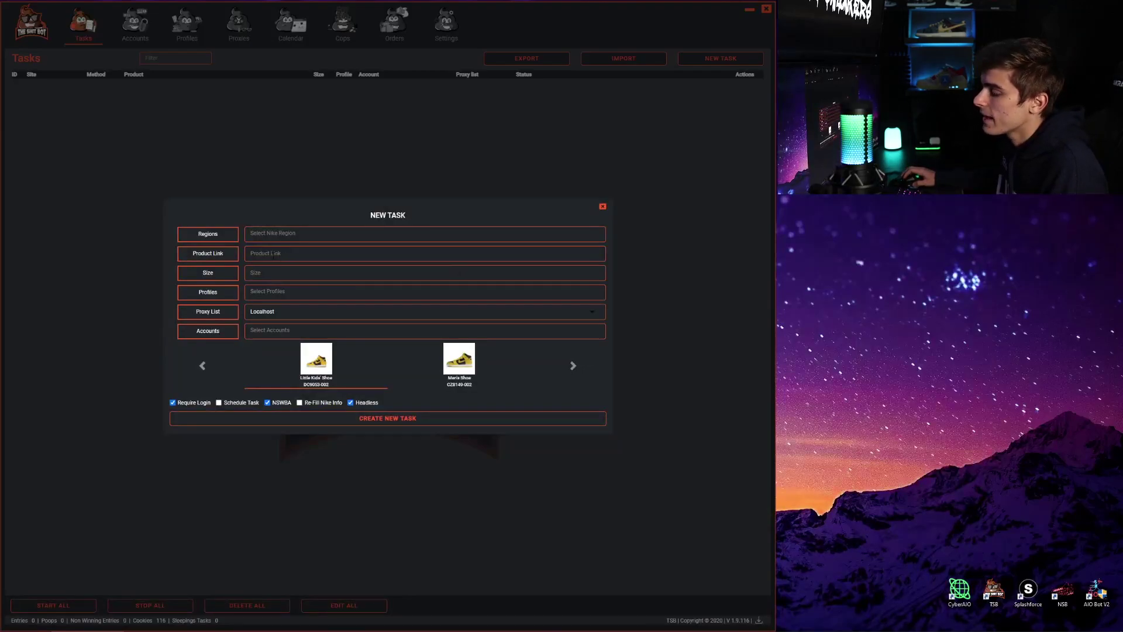
Enter the dunk-high-varsity-maize launch link as the product and switch the style between the men's and little kids' shoe.
click(285, 256)
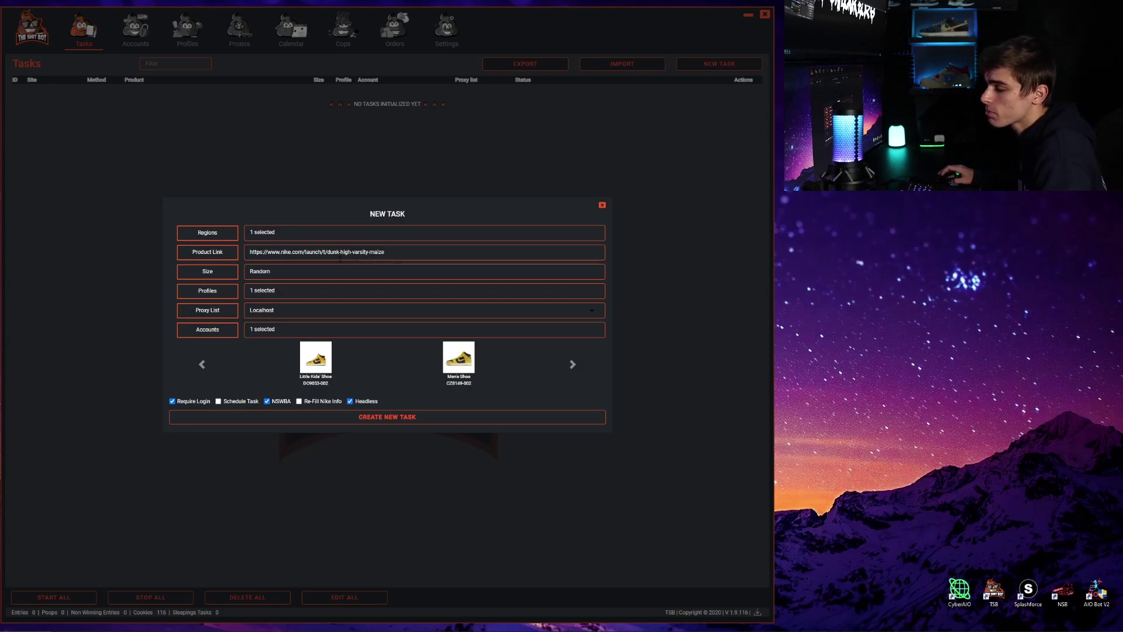
click(463, 375)
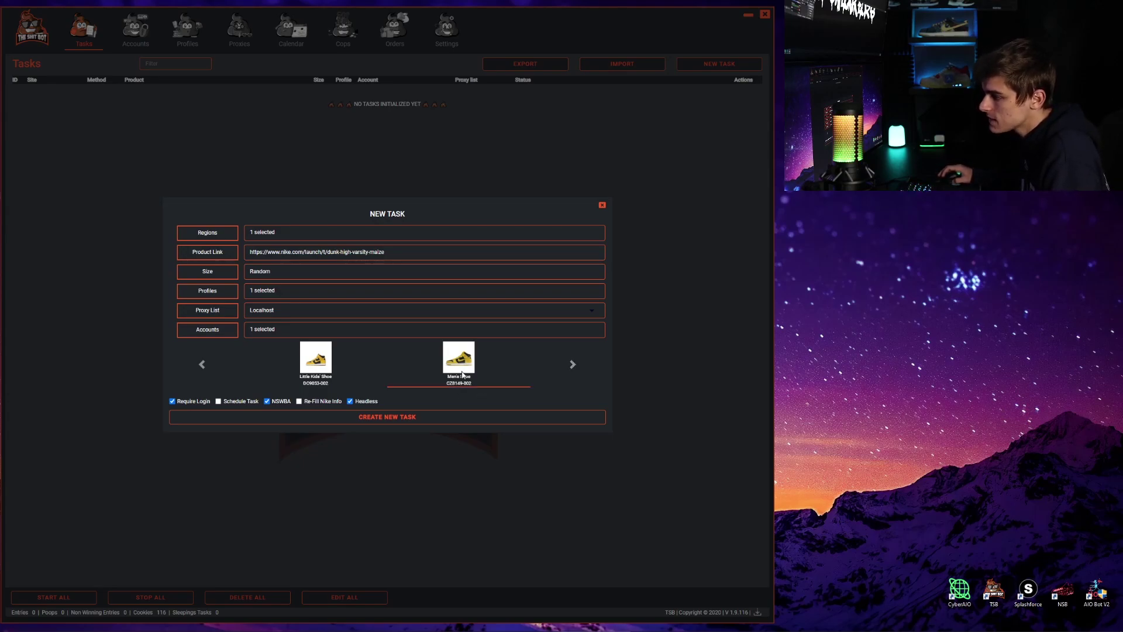
click(321, 364)
click(269, 232)
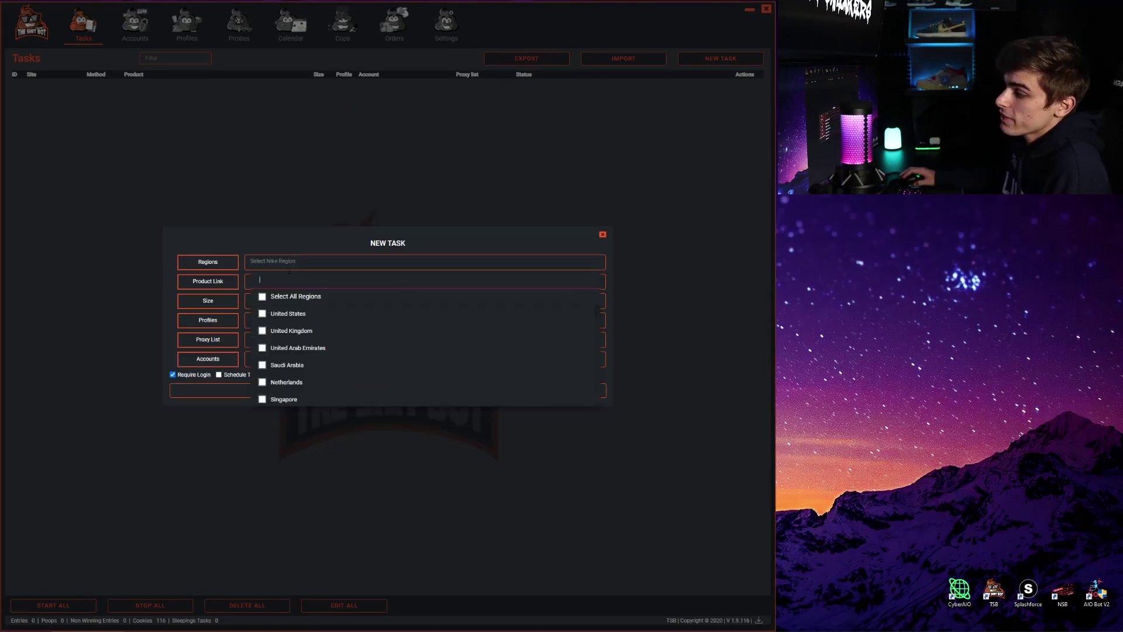
click(262, 314)
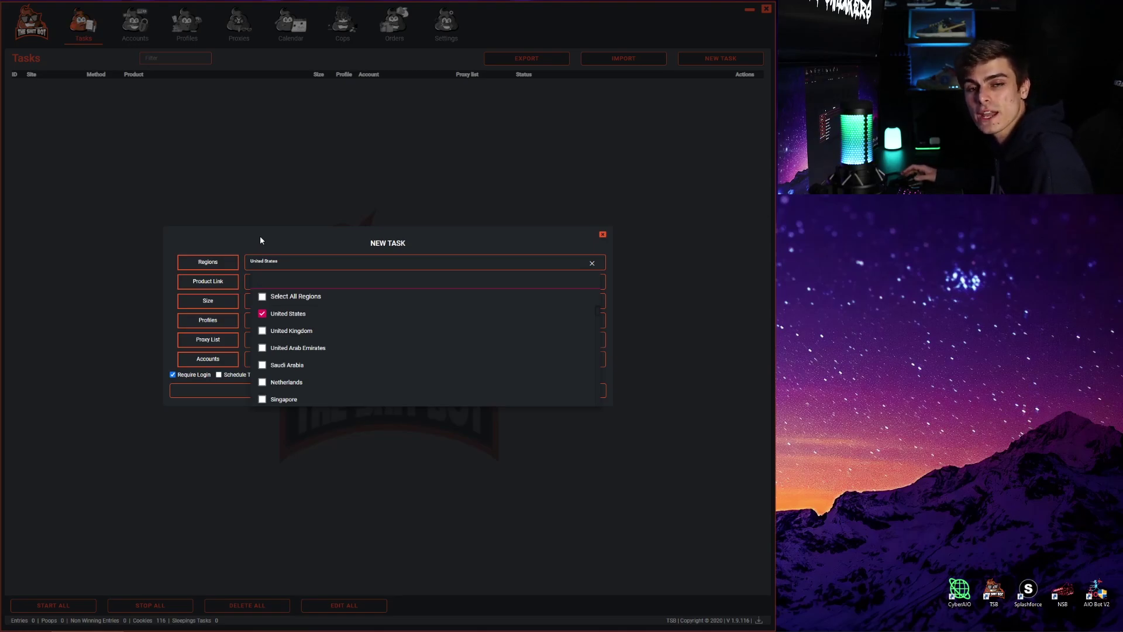
click(275, 281)
text(https://www.nike.com/launch/t/air-jordan-1-j-balvin)
Enter the comma-separated sizes 5,6,7,8,8.5,9,9.5,10 for the task.
click(271, 301)
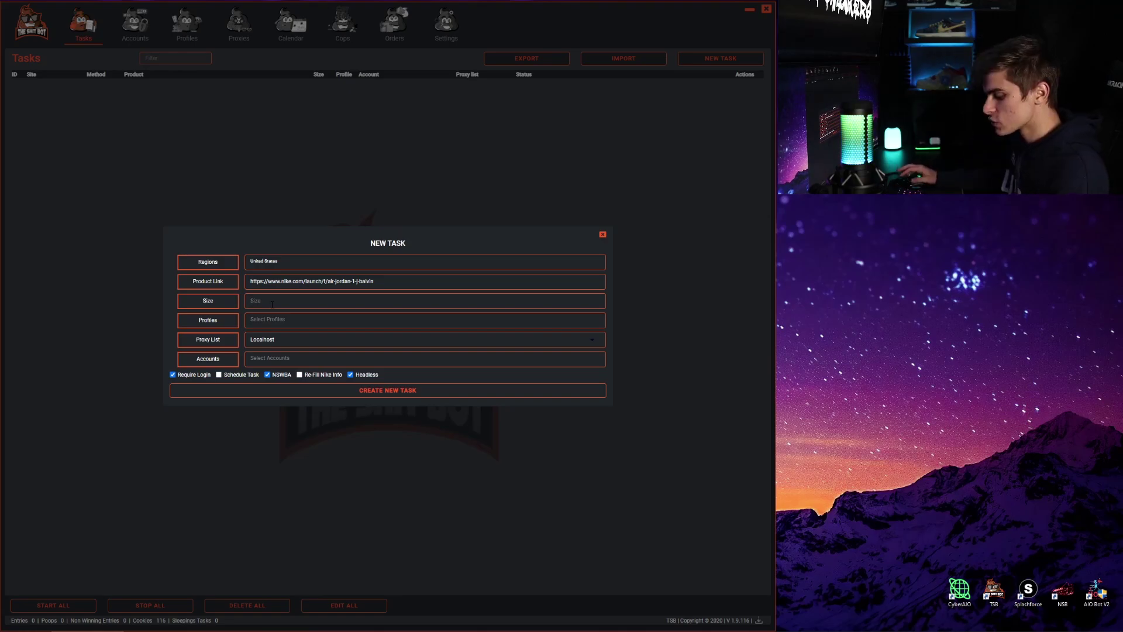
text(5)
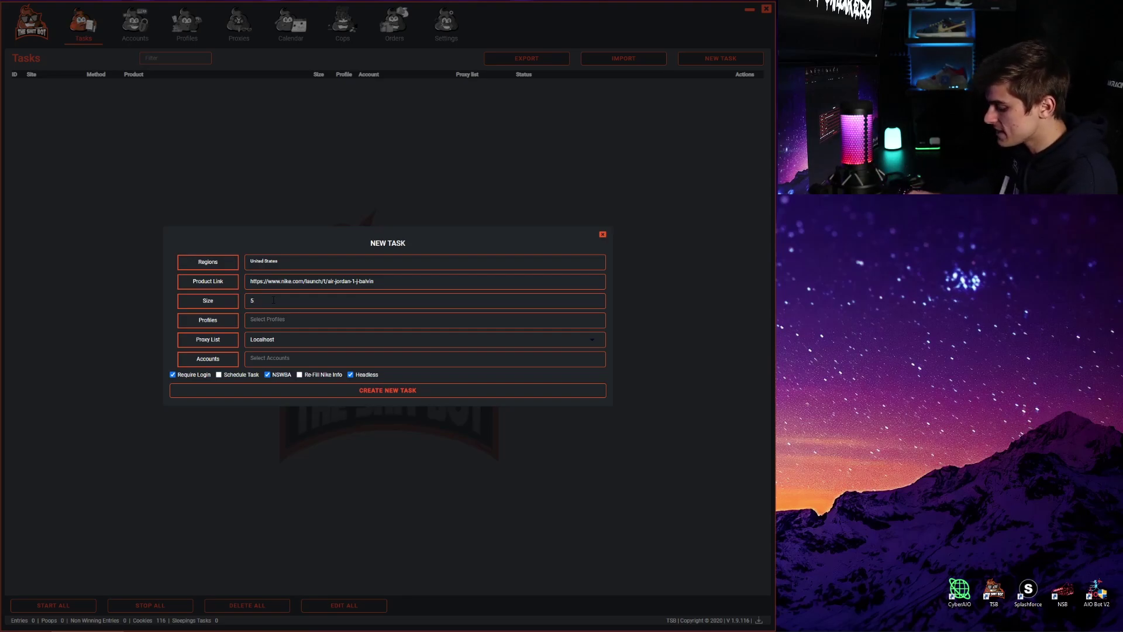
text(,6,7,8)
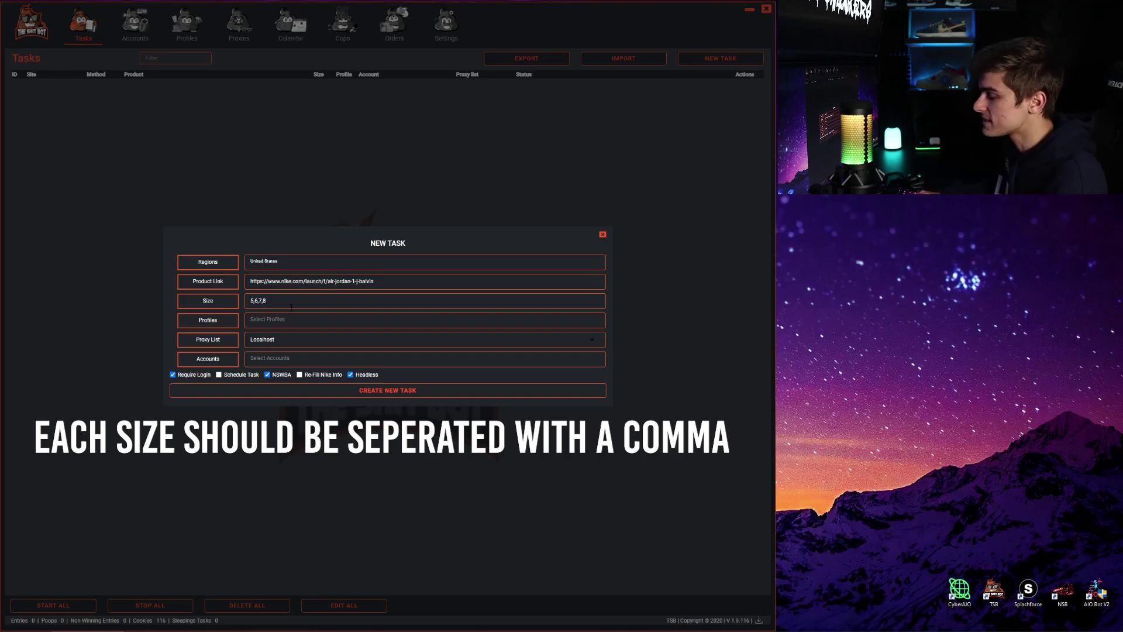
text(,8)
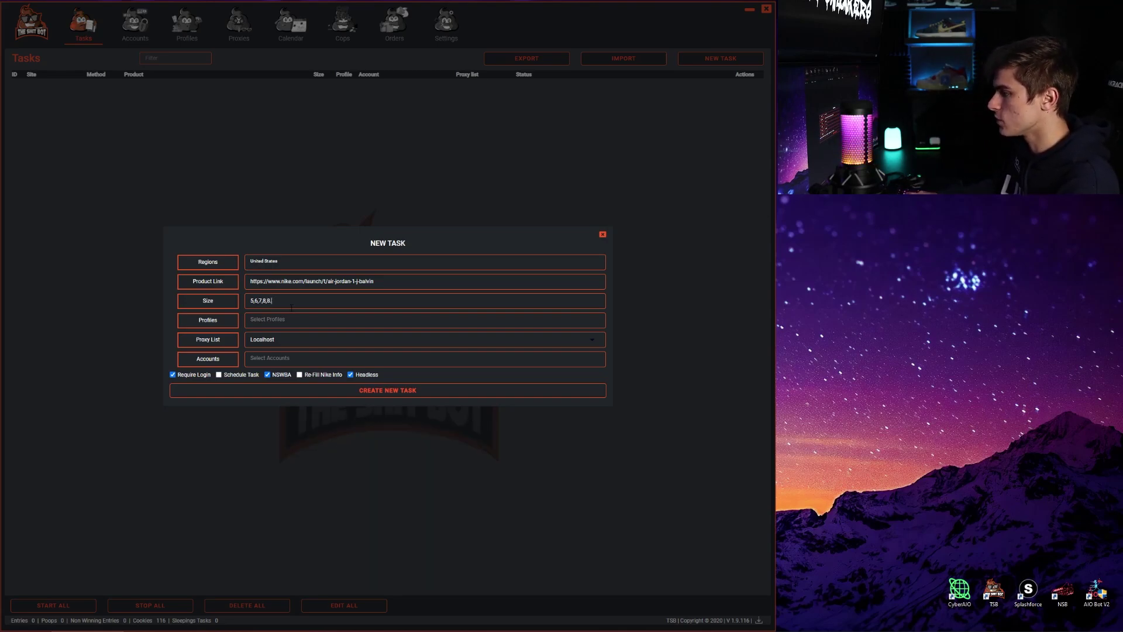
text(.5,9,9)
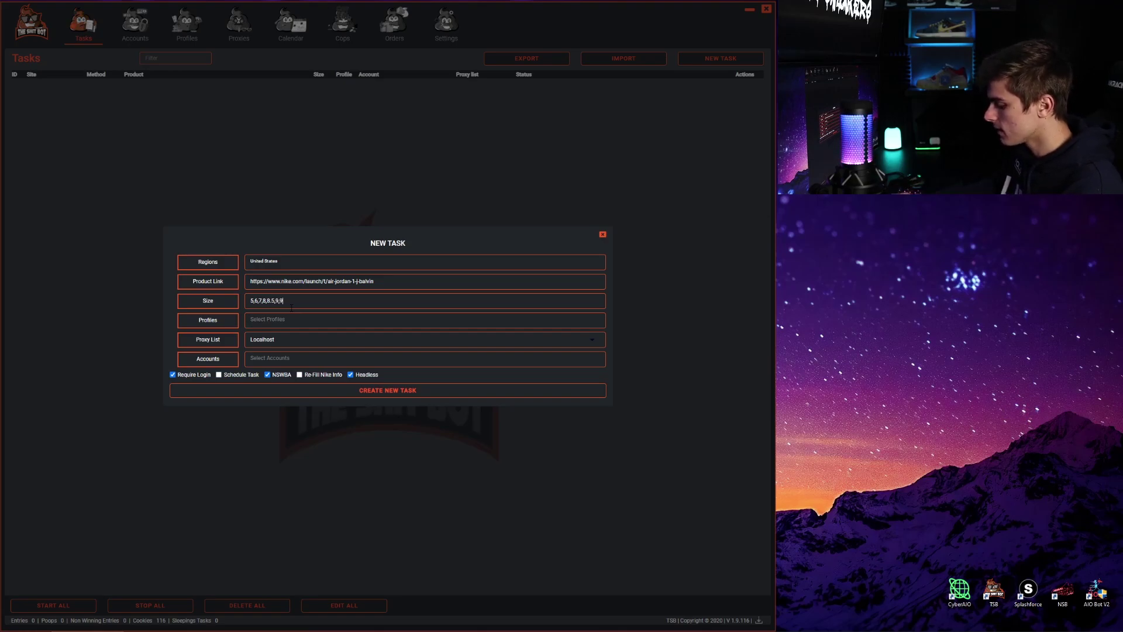
text(.5,10)
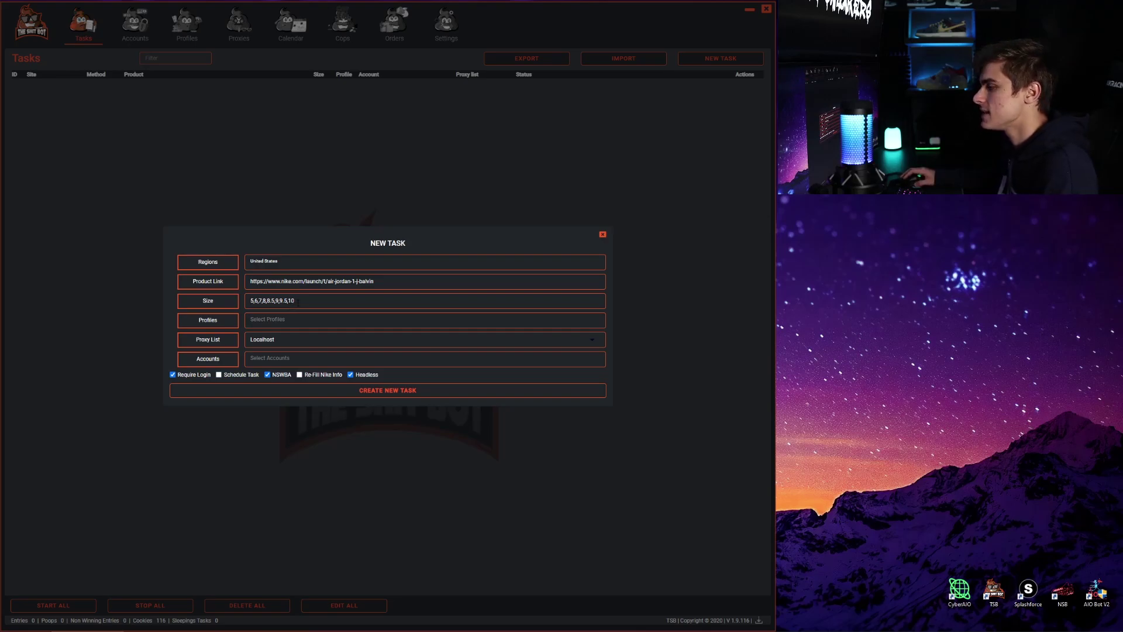
Replace the size list with Random and assign the first available profile to the task.
drag(289, 305, 251, 301)
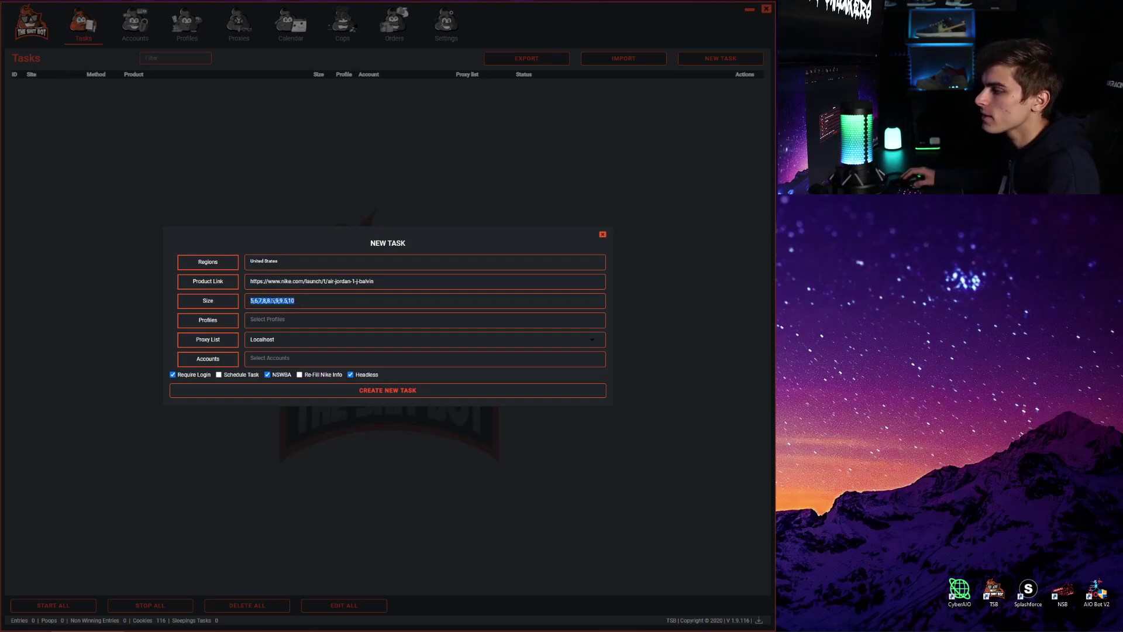
text(Random)
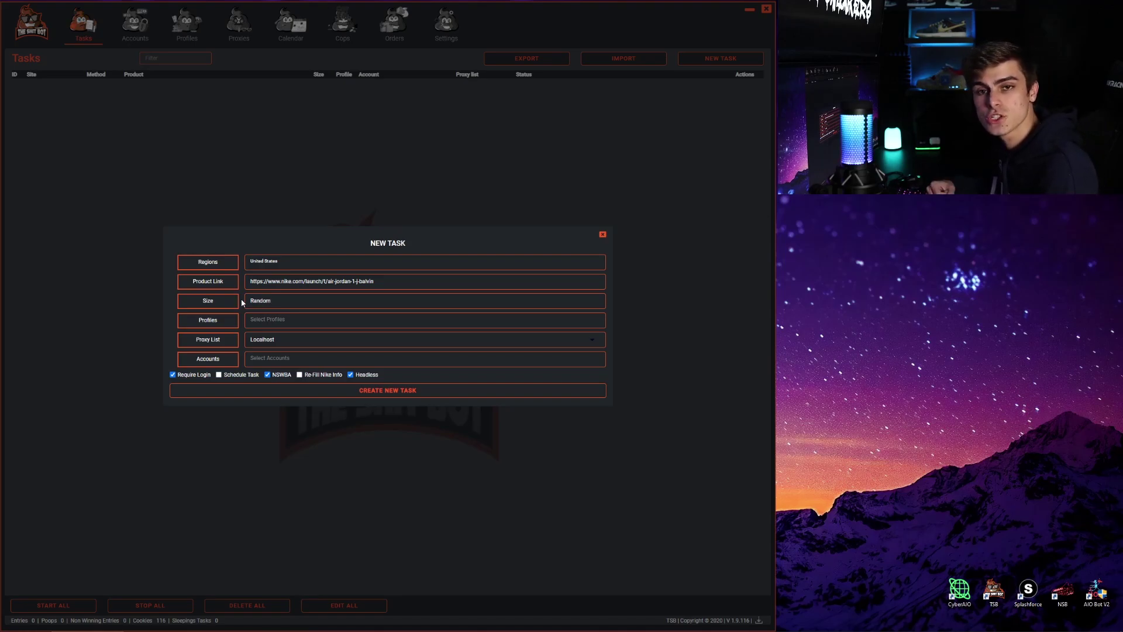
click(266, 320)
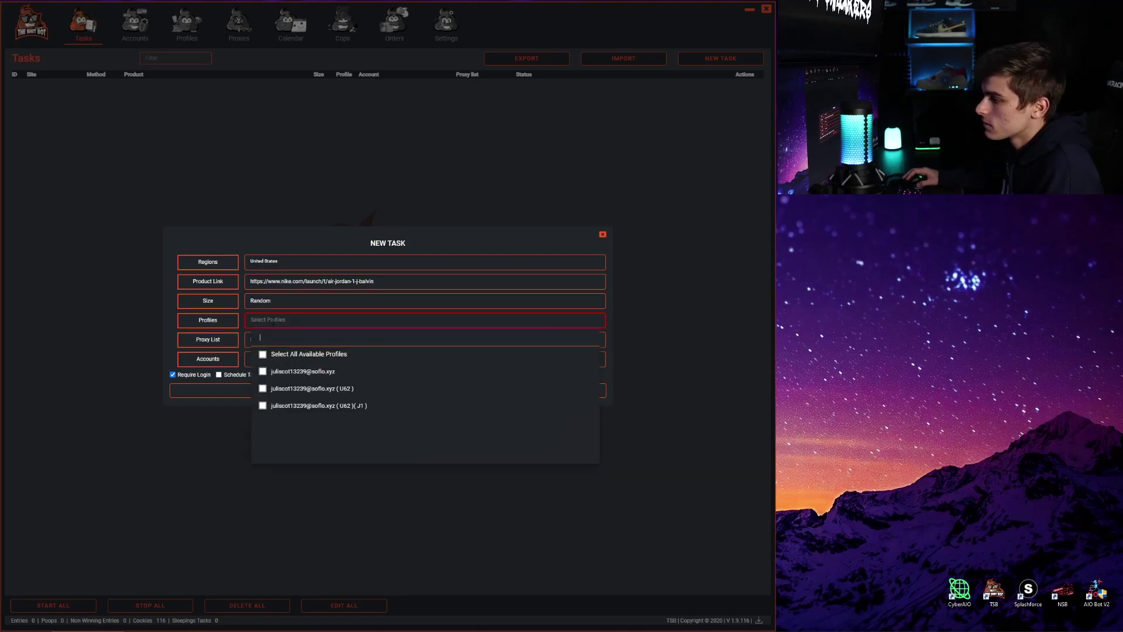
click(263, 372)
click(165, 318)
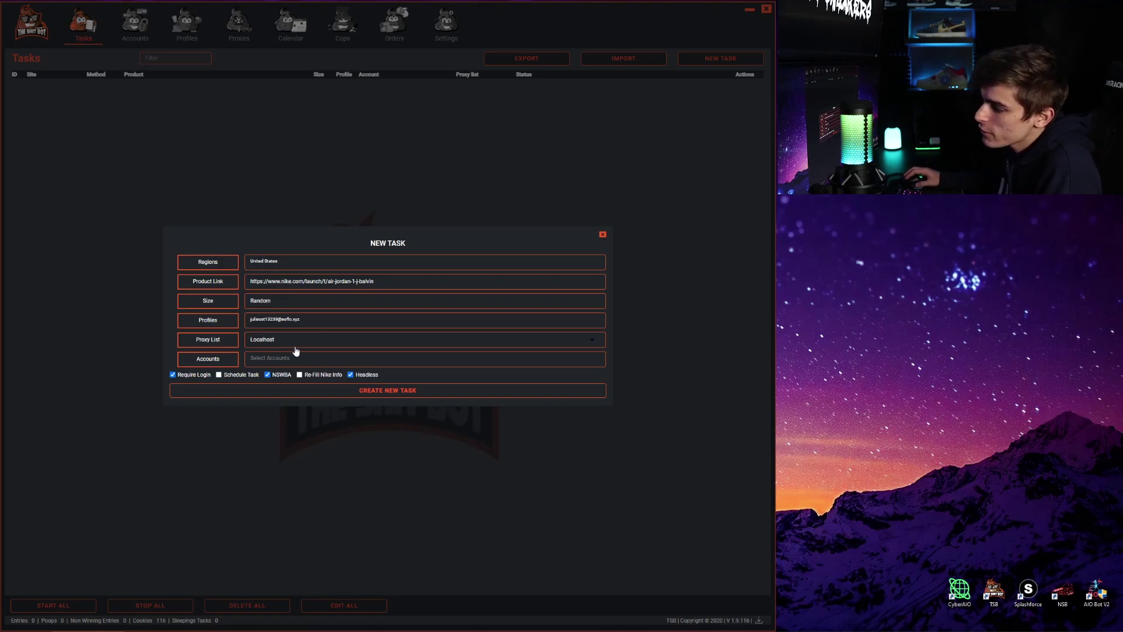
Assign the account that matches the chosen profile to the task.
click(286, 358)
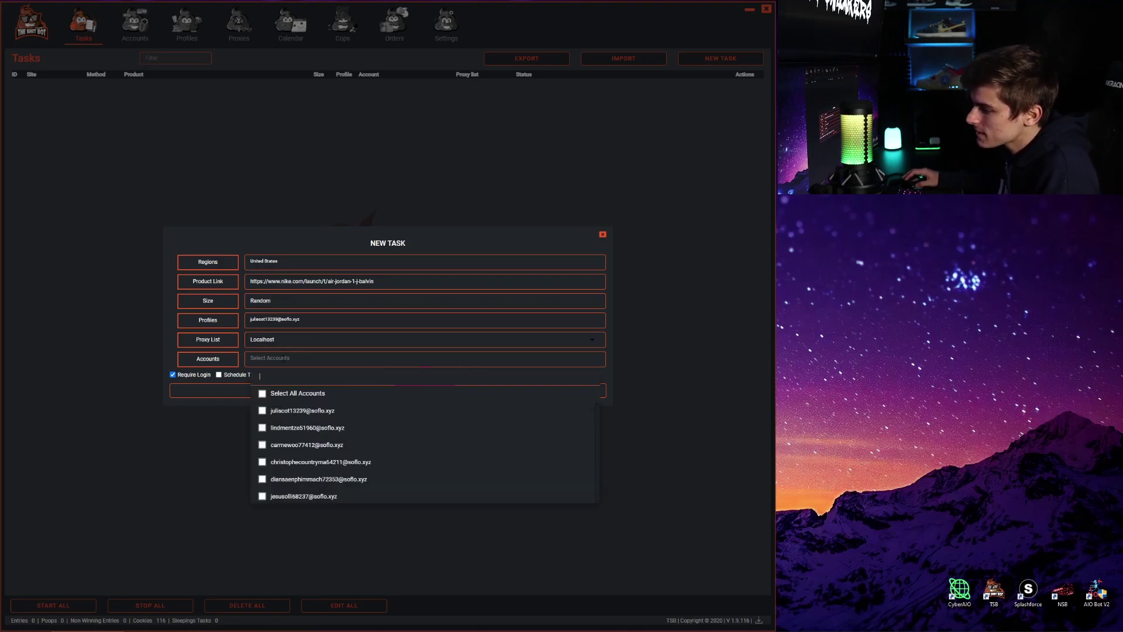
click(262, 410)
click(169, 336)
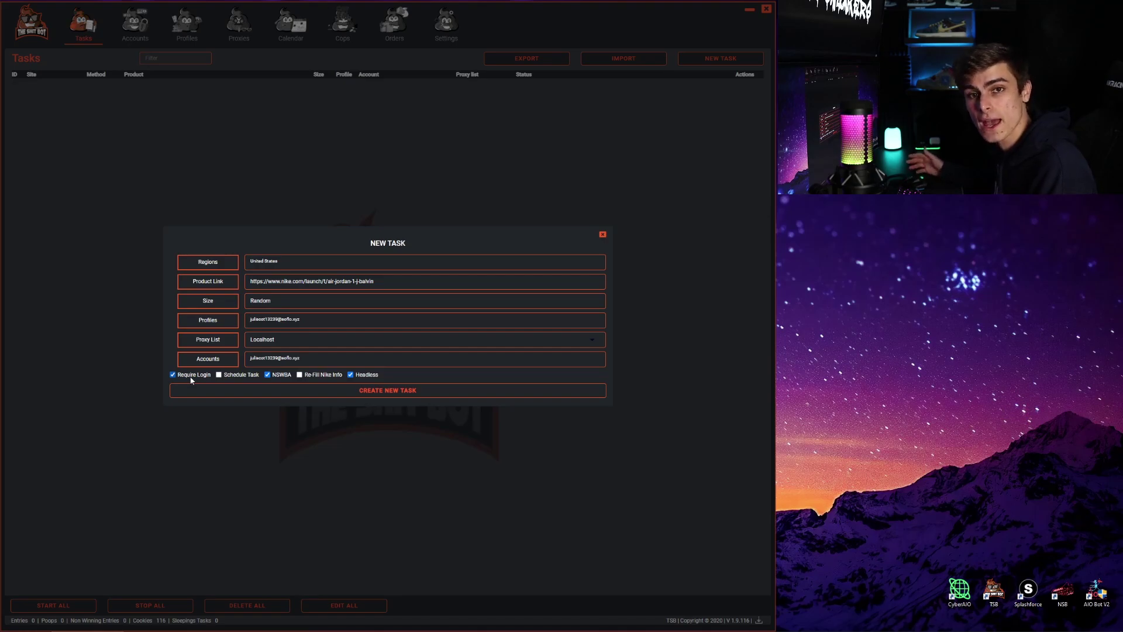
Create the task with the LEAF ISP proxy list and Re-Fill Nike Info enabled, leaving Schedule Task off after trying it.
click(218, 375)
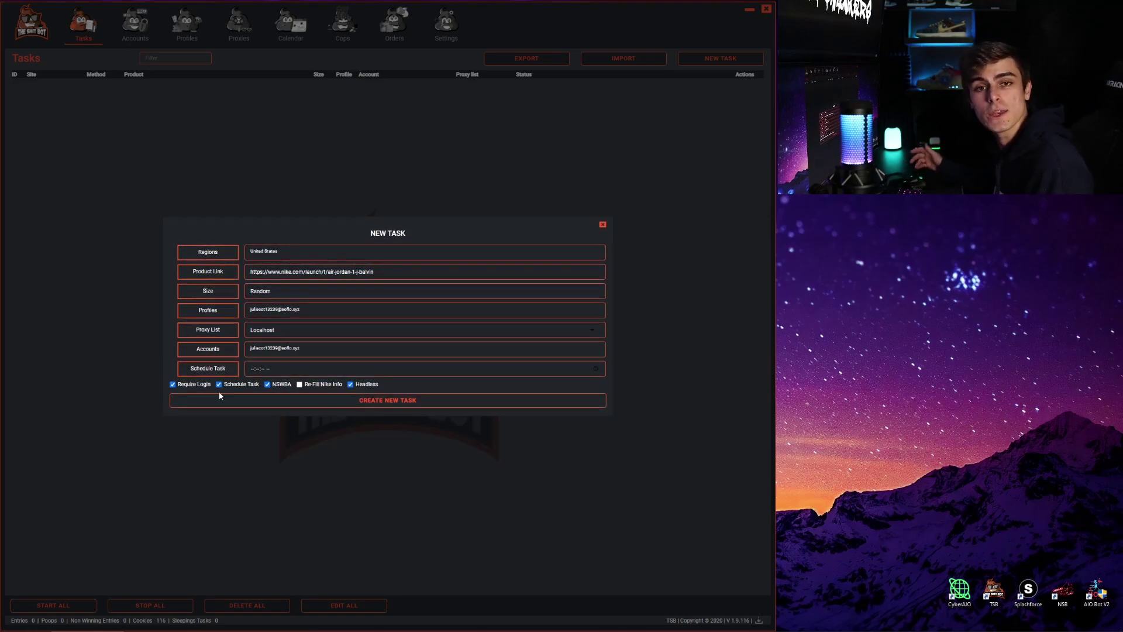
click(218, 383)
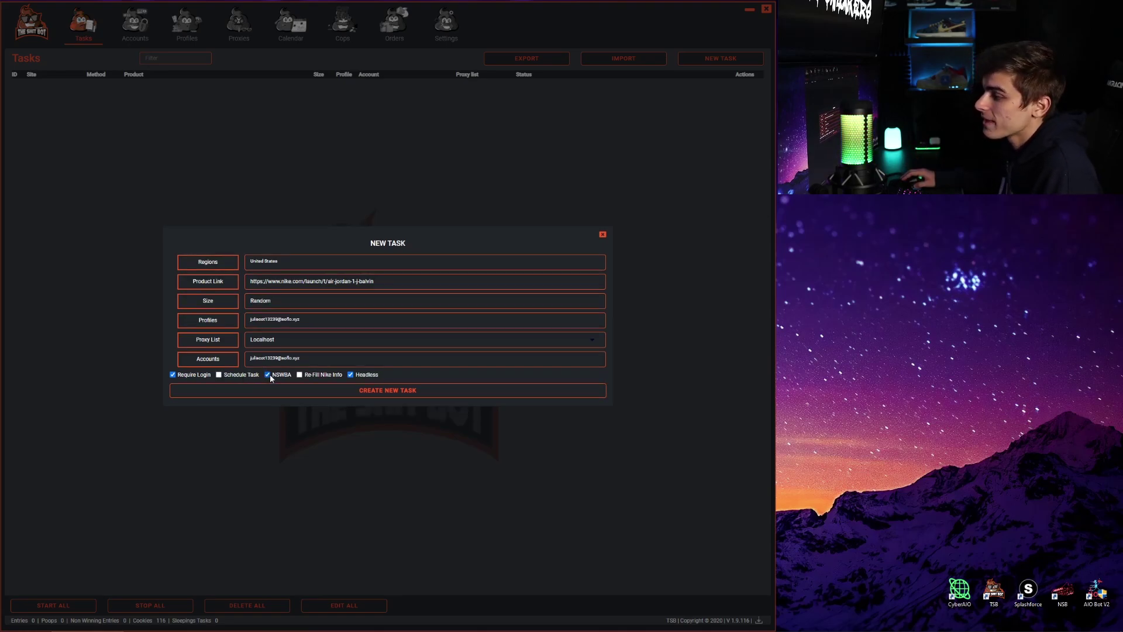
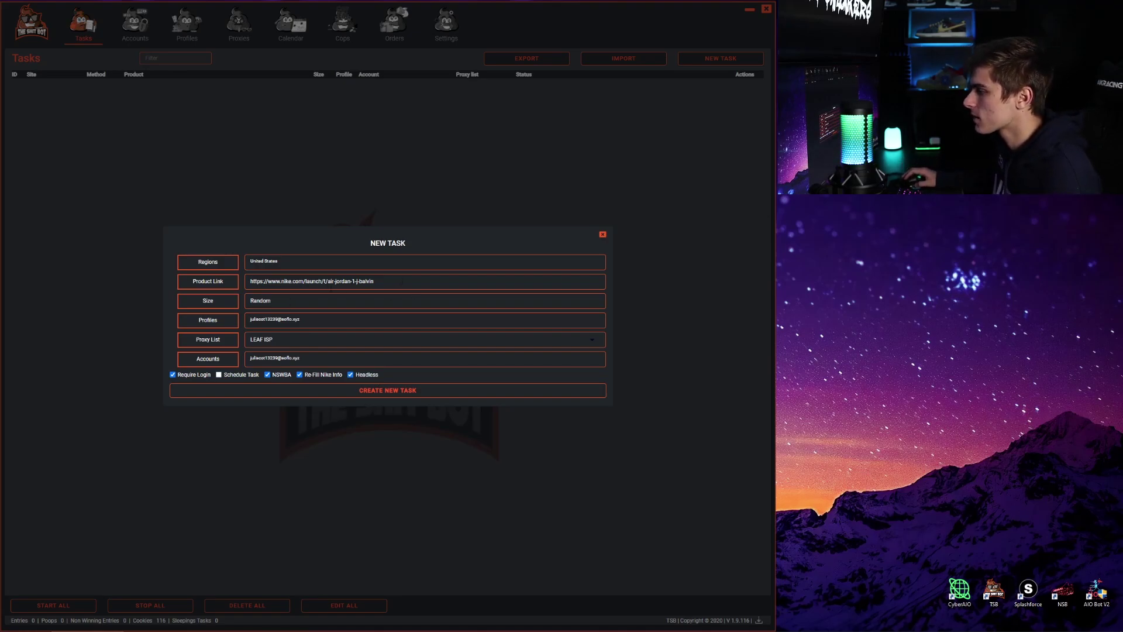
click(381, 393)
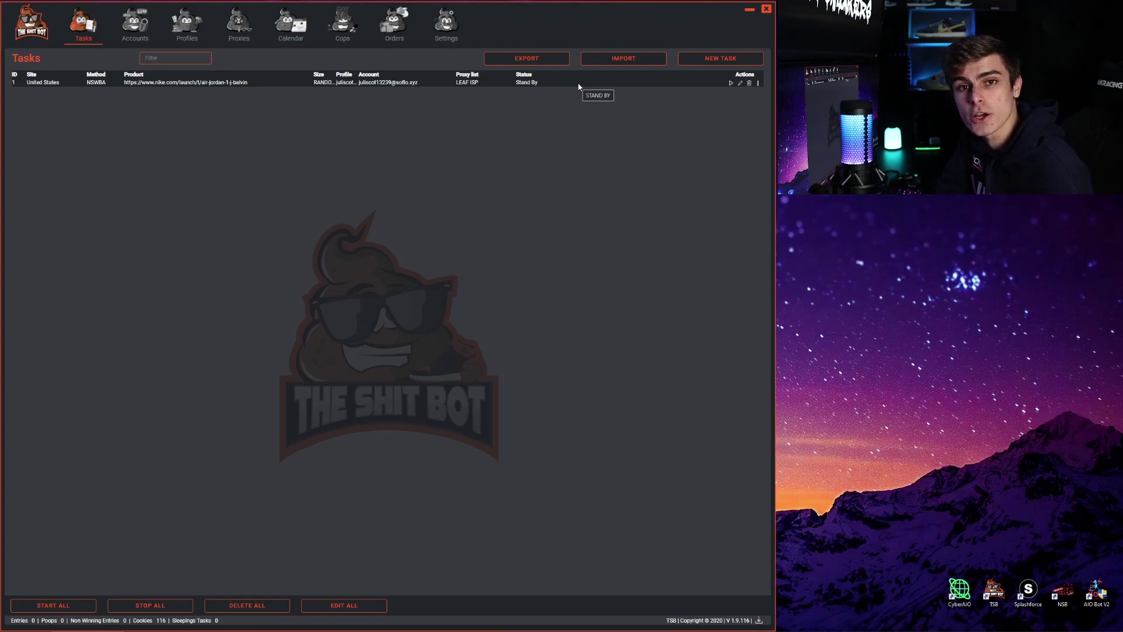
Open the cookie jar in the settings, set the Nike sensor generator's proxy list to Noc, and reopen its proxy list choices.
click(446, 29)
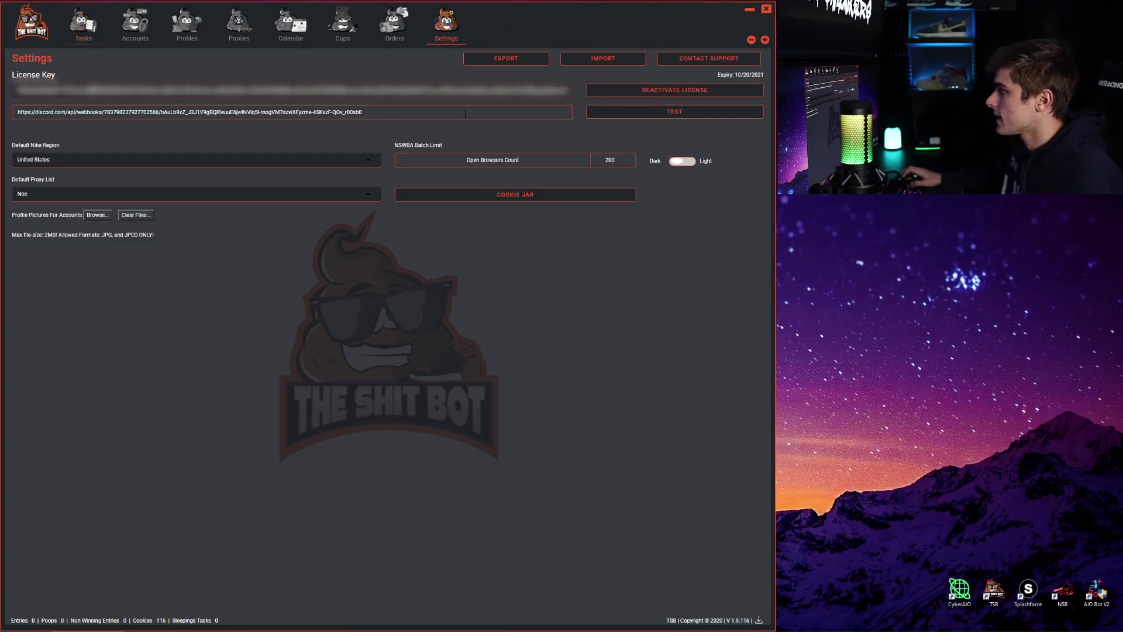
click(512, 193)
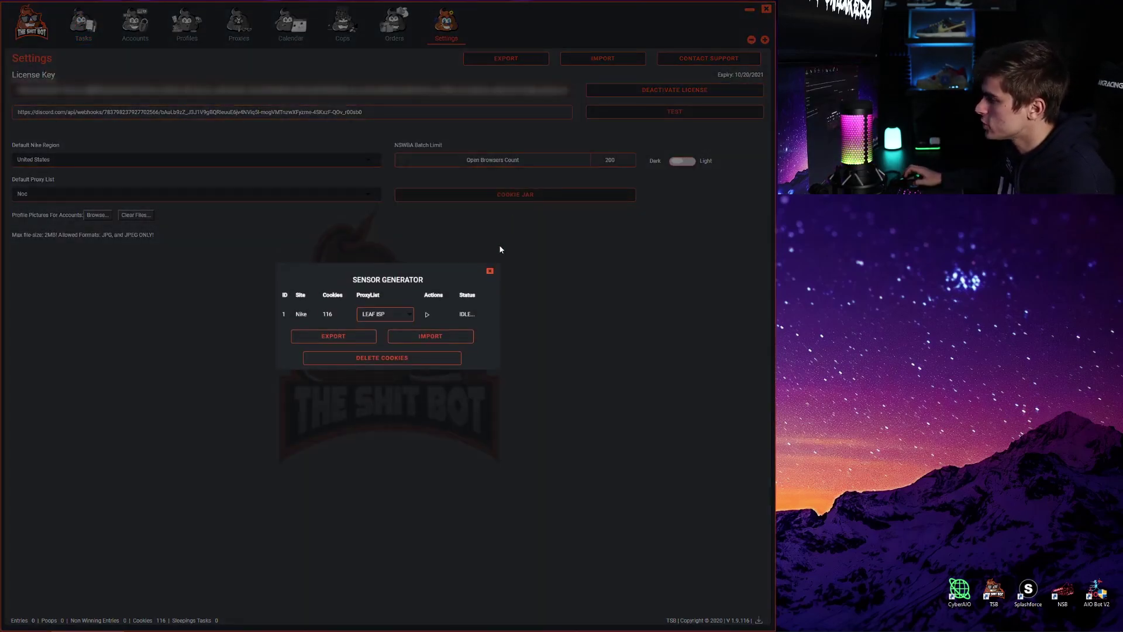
click(408, 316)
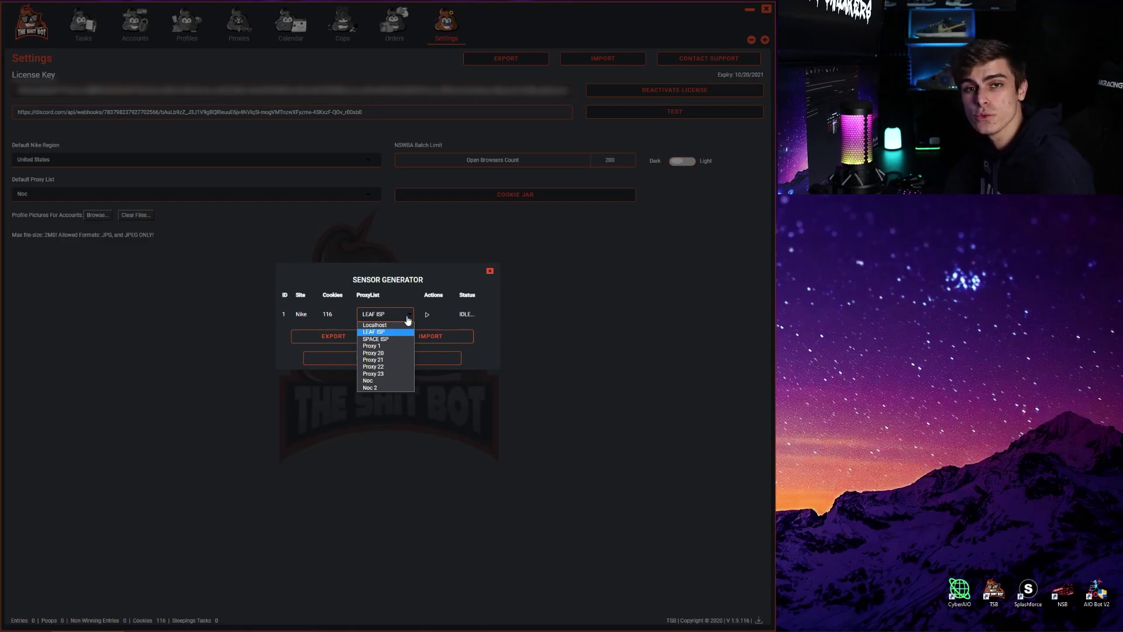
click(380, 380)
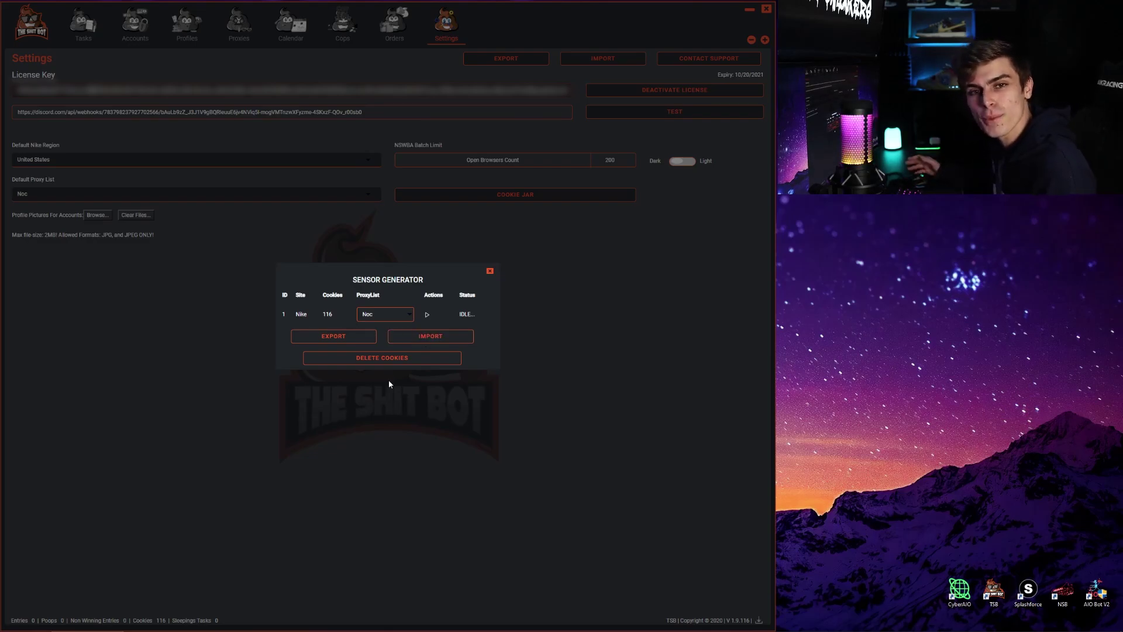
click(386, 315)
click(409, 325)
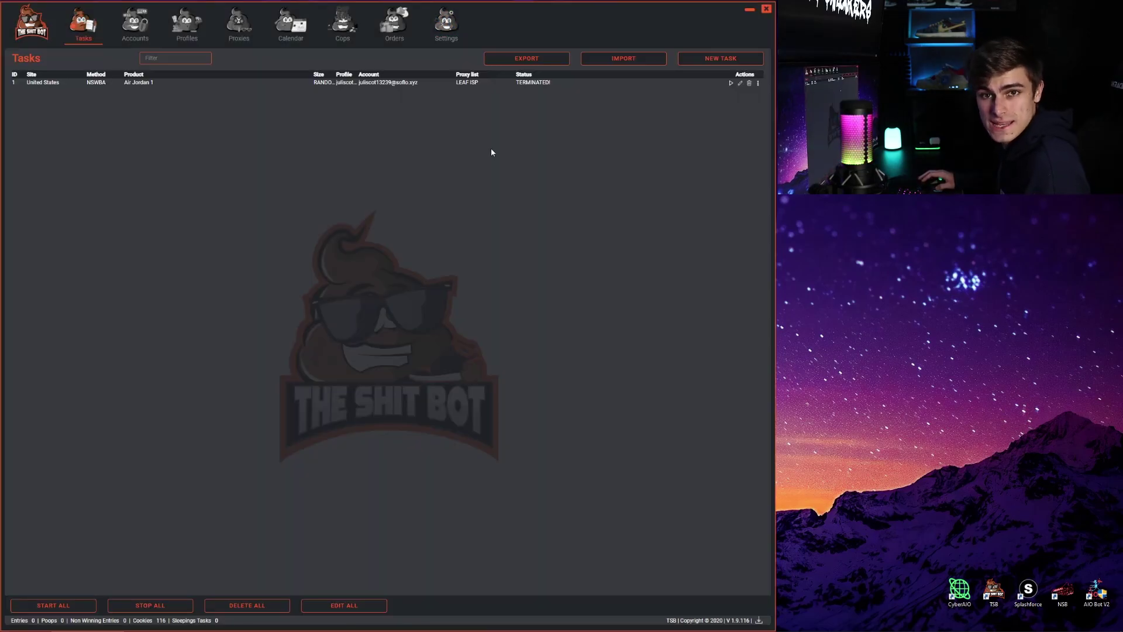
Run the Air Jordan 1 task, move its browser window to uncover the task list, and stop the task.
click(731, 84)
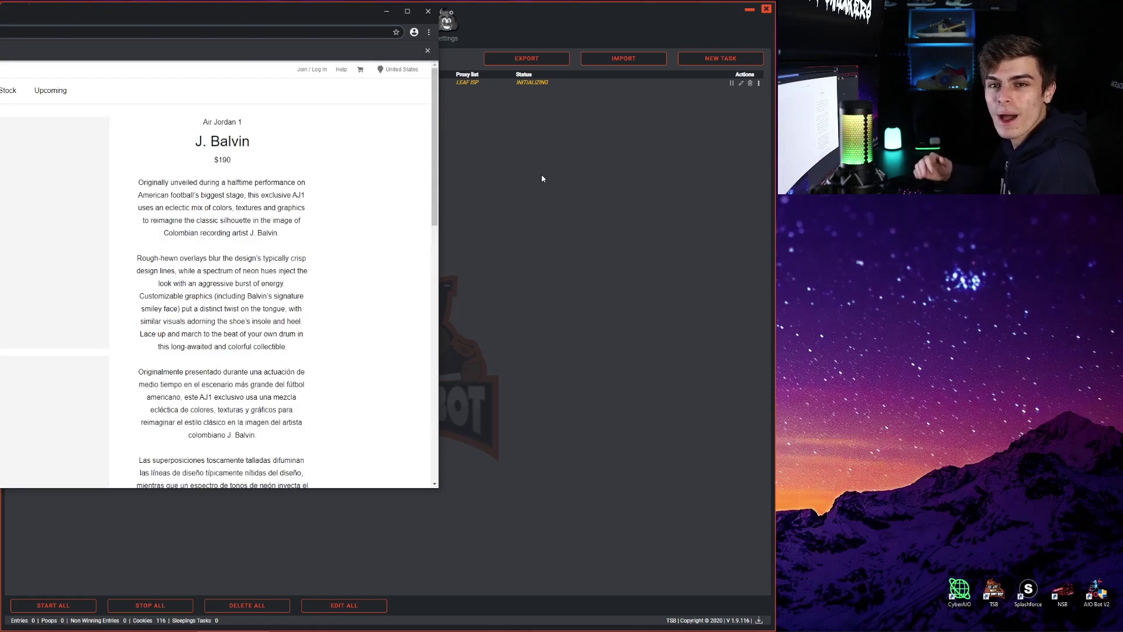
drag(268, 17, 294, 38)
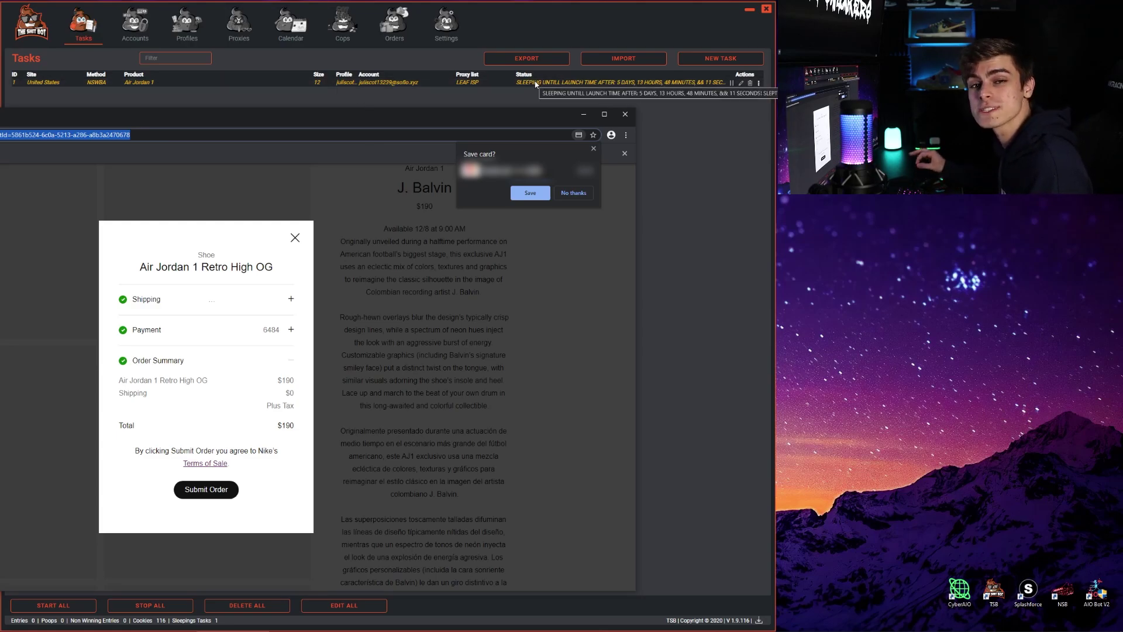
click(734, 83)
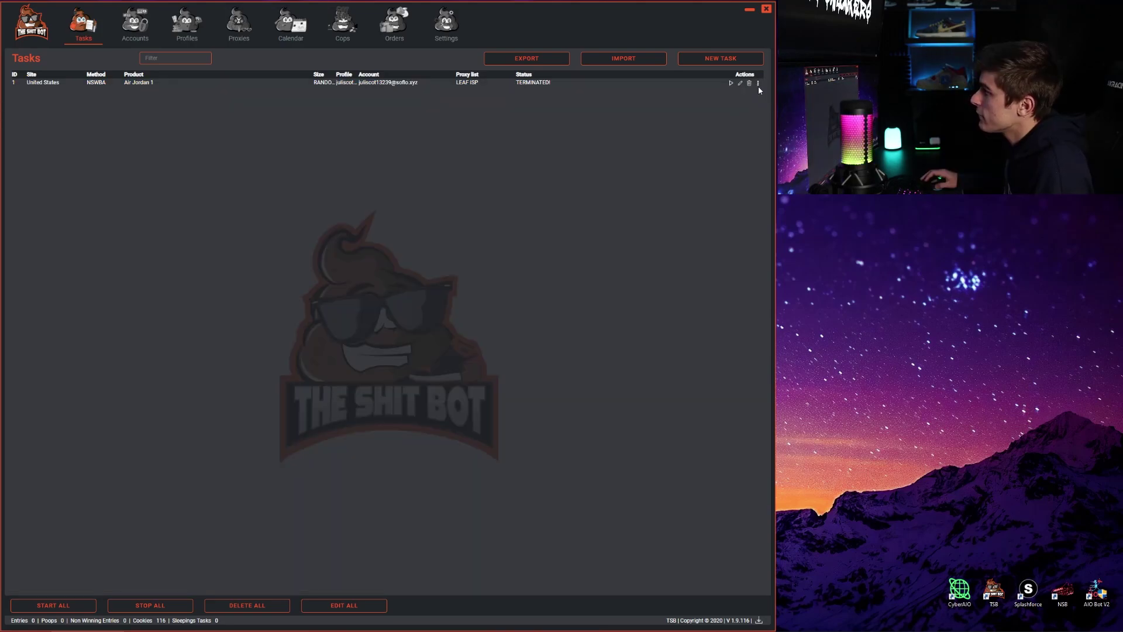
Examine the additional actions for the Air Jordan 1 task and the bulk edit options for all tasks.
click(758, 83)
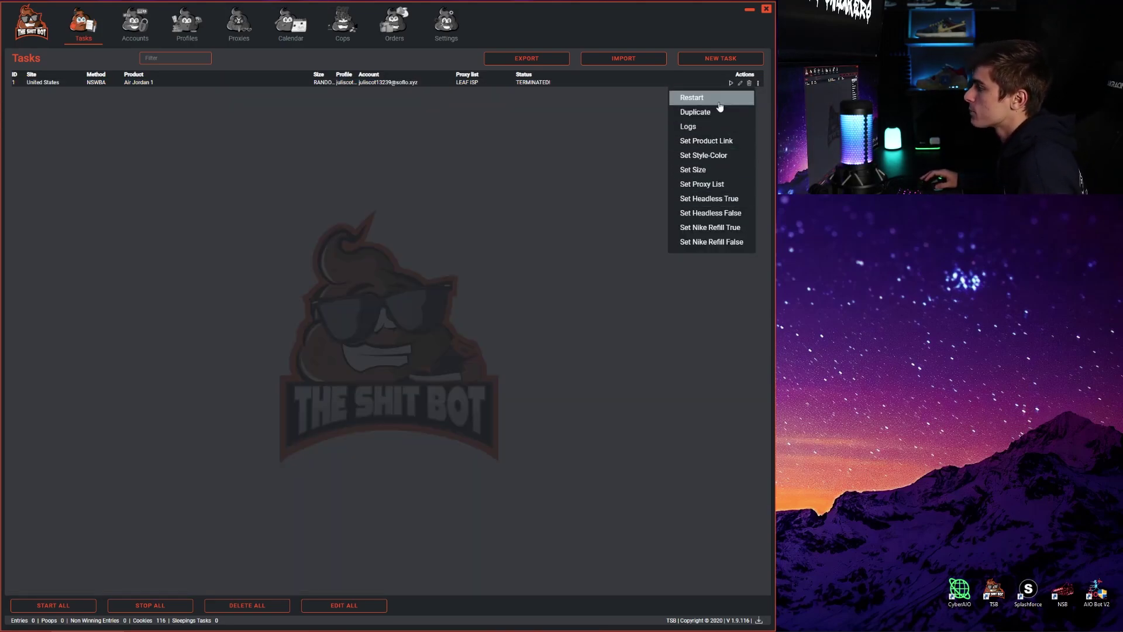
click(702, 127)
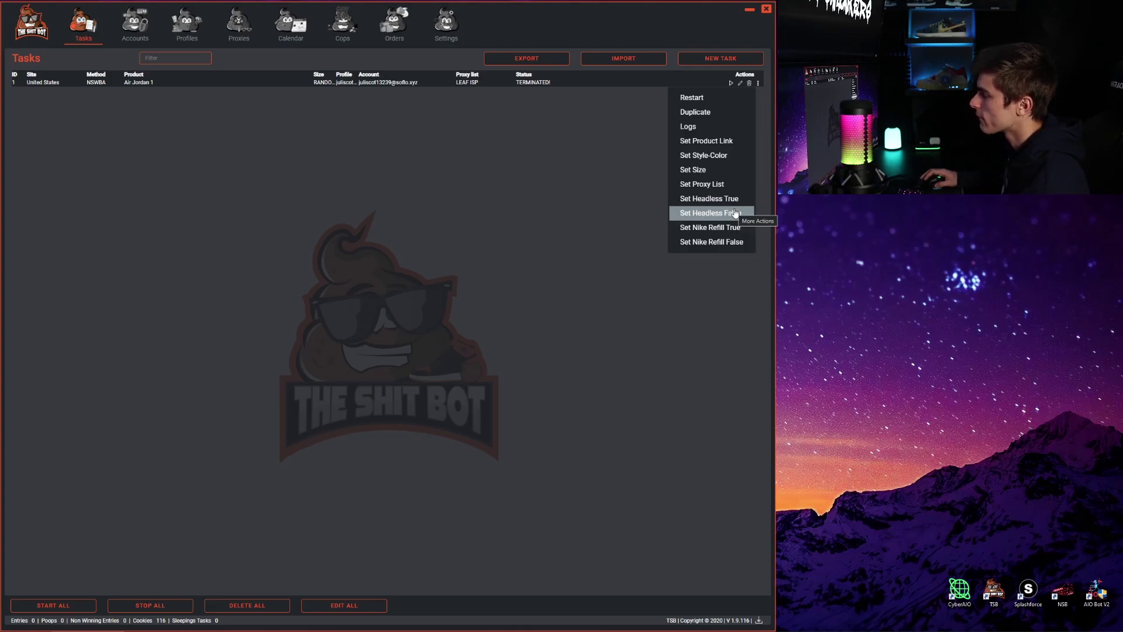
click(717, 242)
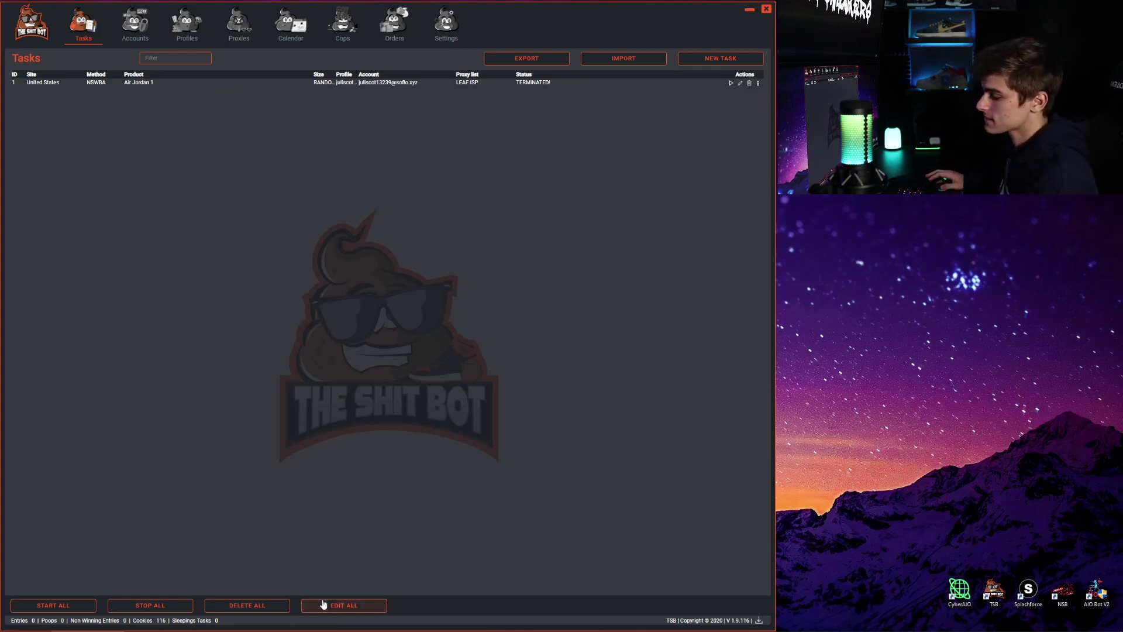
click(348, 604)
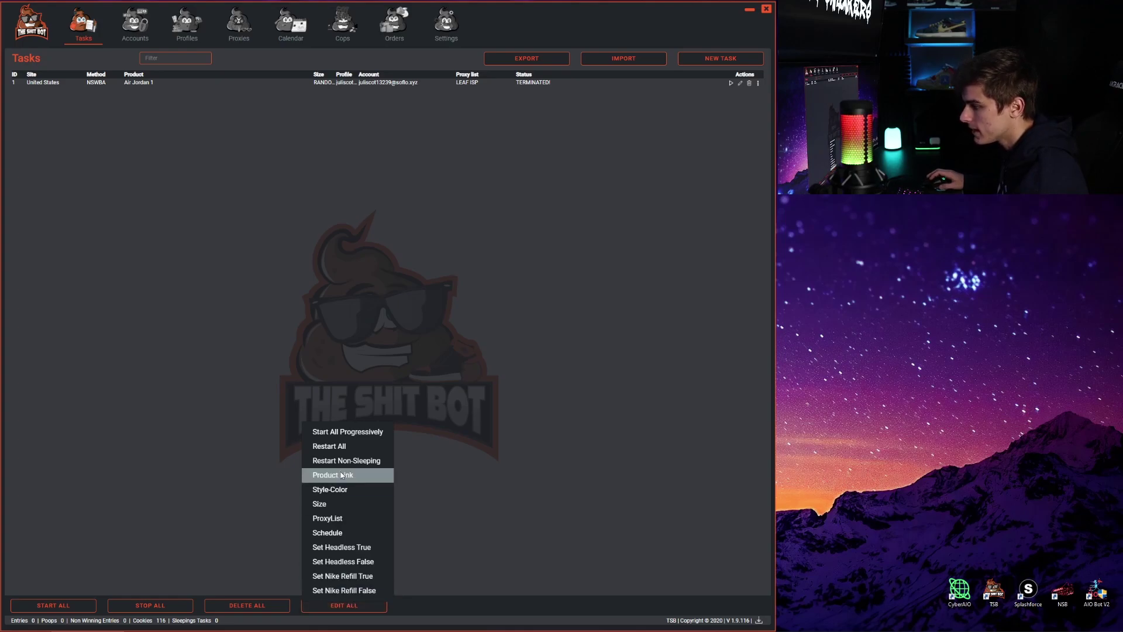
click(351, 531)
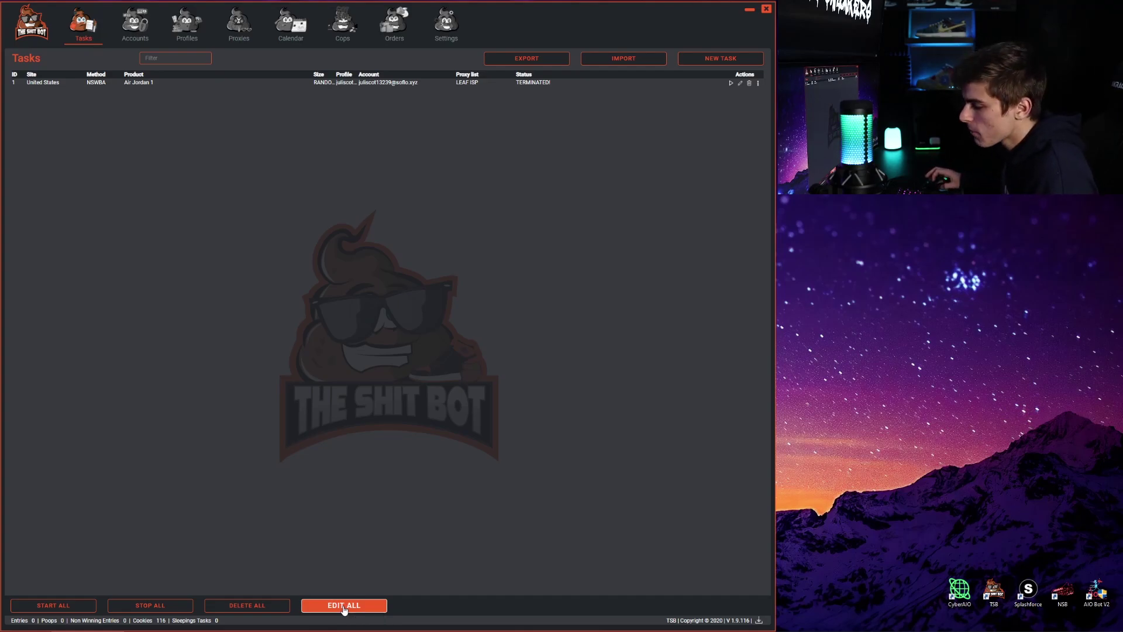
click(344, 607)
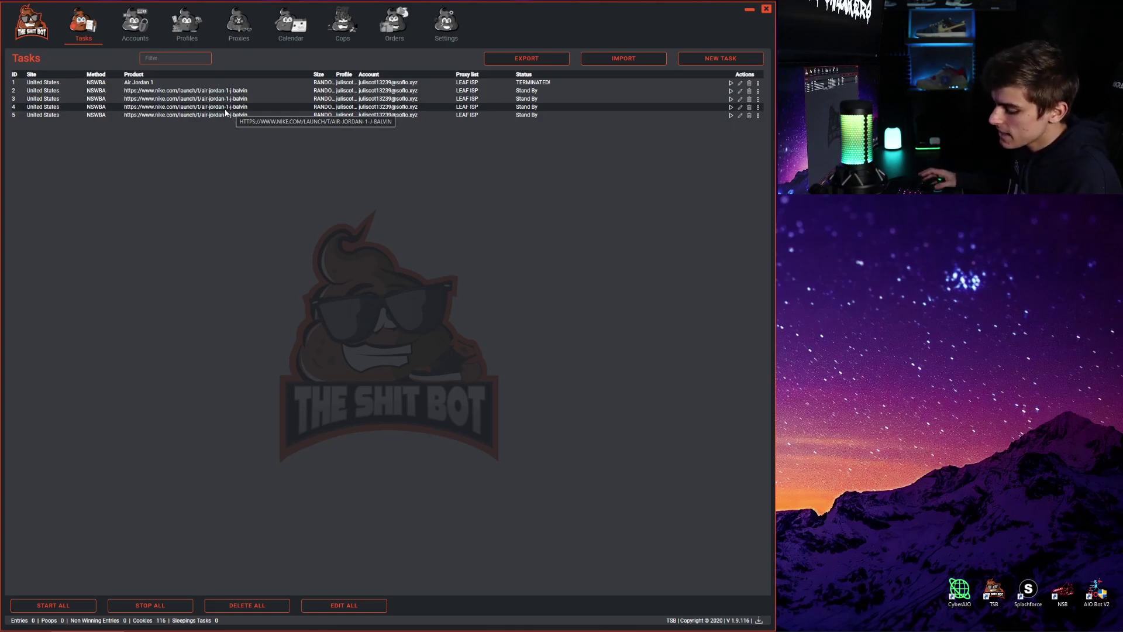
Try selecting all five tasks in the list and toggling individual tasks out of and back into the selection.
click(182, 115)
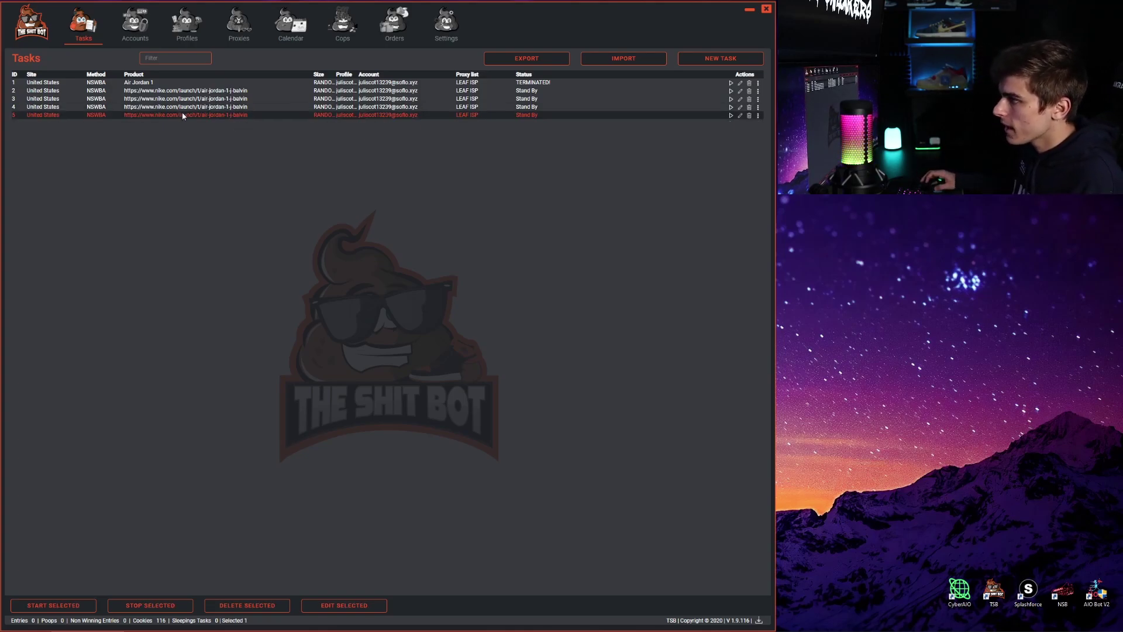
drag(182, 115, 185, 86)
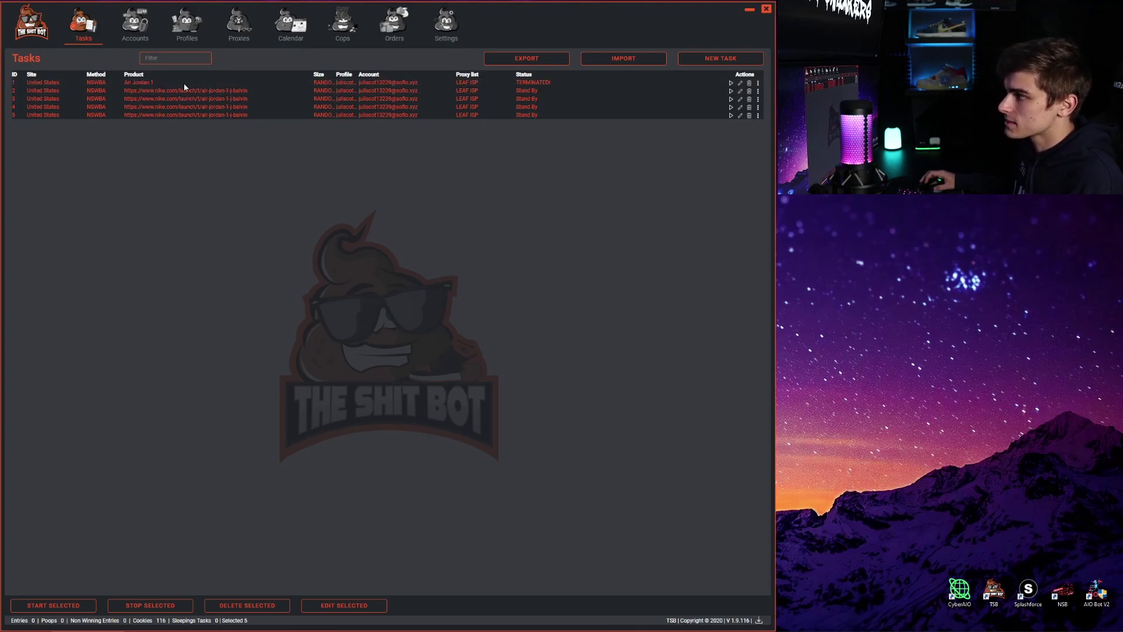
ctrl+click(156, 105)
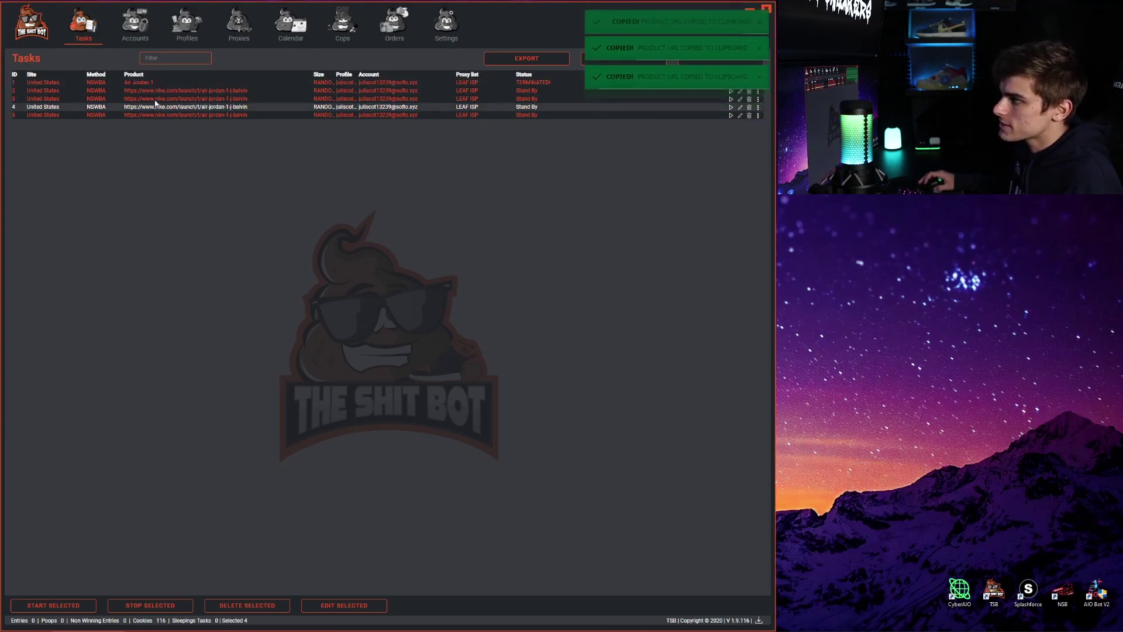
click(153, 92)
click(153, 99)
click(152, 105)
click(149, 100)
click(150, 93)
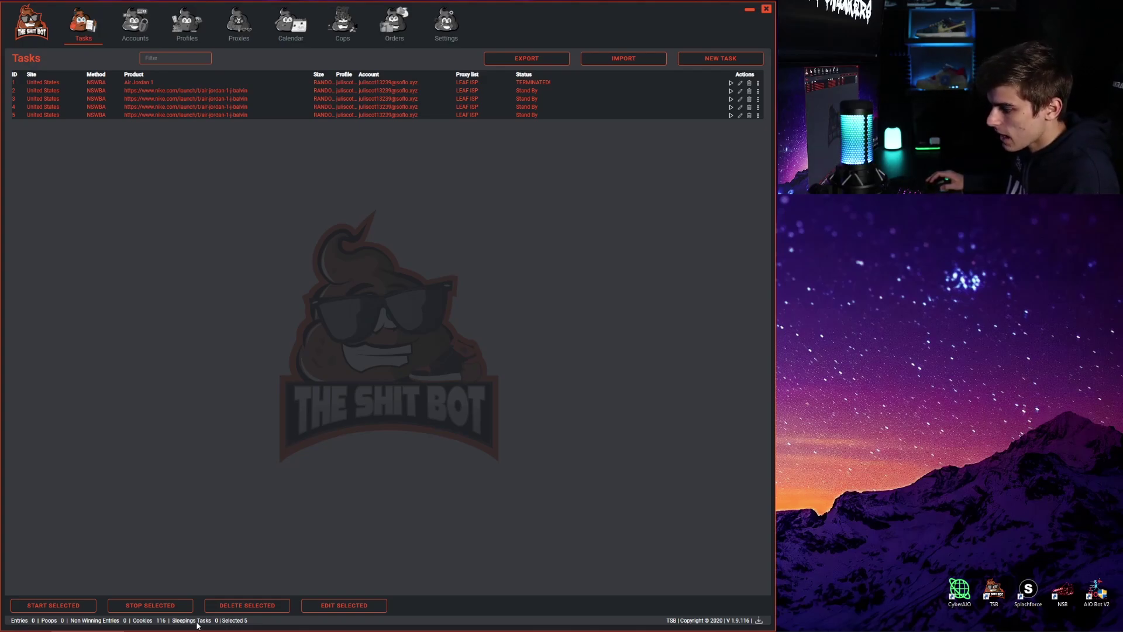
click(22, 626)
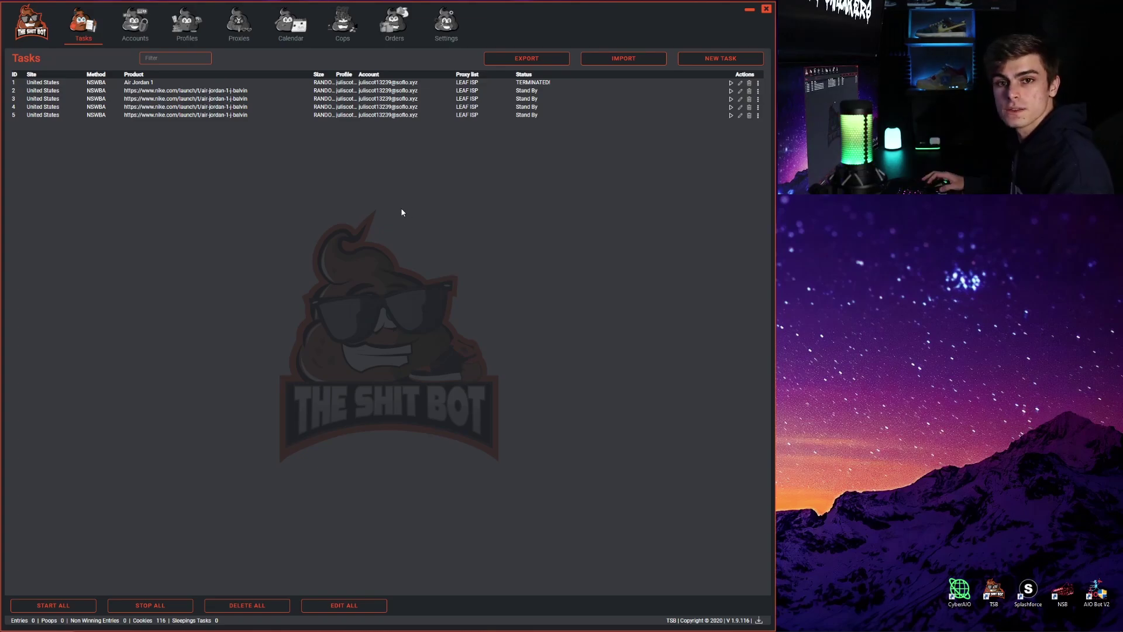
Start a new task with NSWBA off and fill its Style-Color with DC2190-001, copied from the Nike Air Max 97 product page in the browser.
click(705, 60)
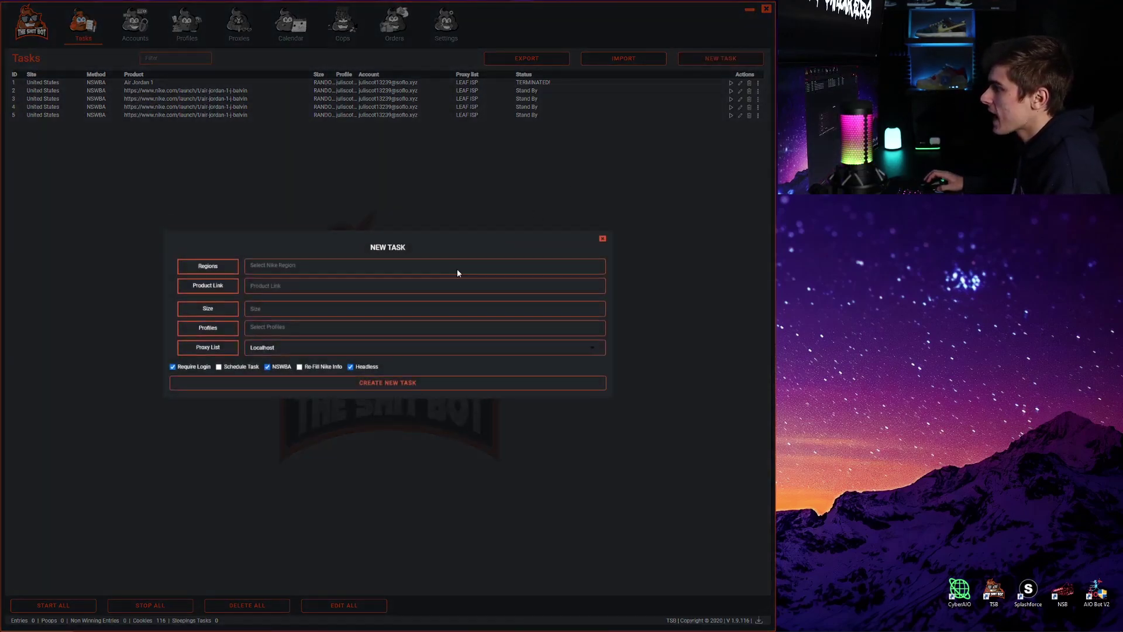
click(267, 374)
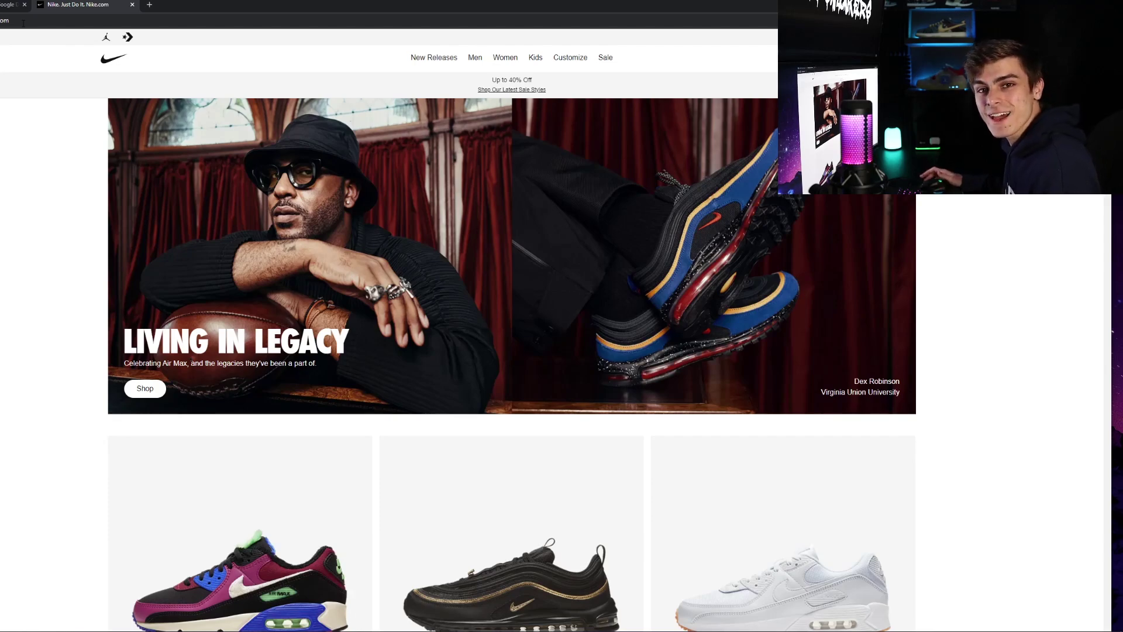
scroll(103, 153, down, 2)
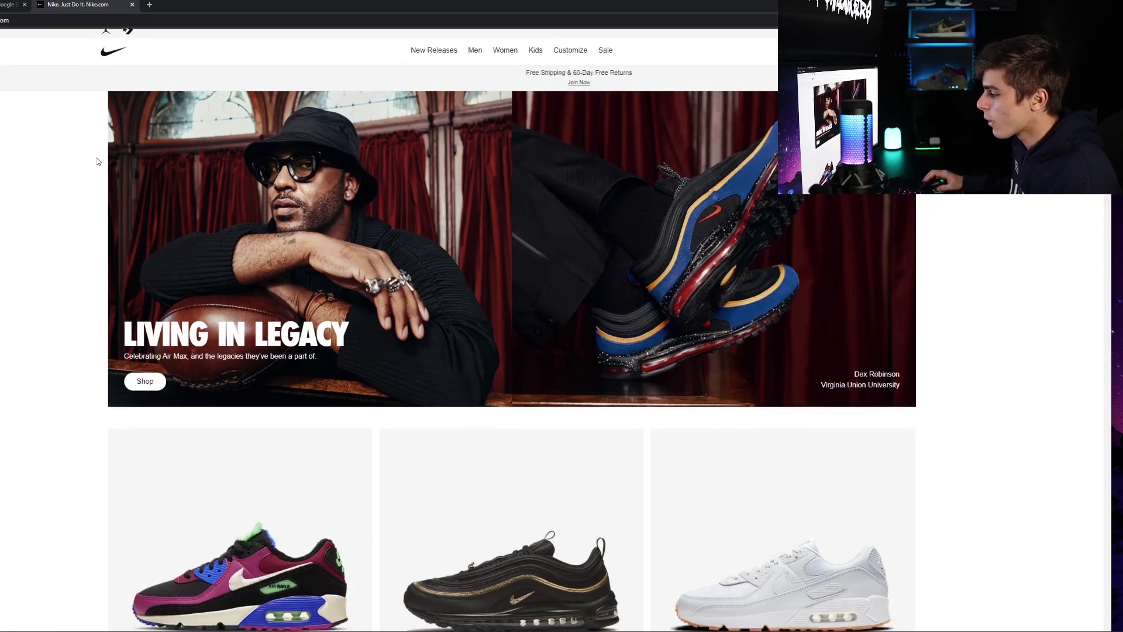
scroll(504, 399, down, 1)
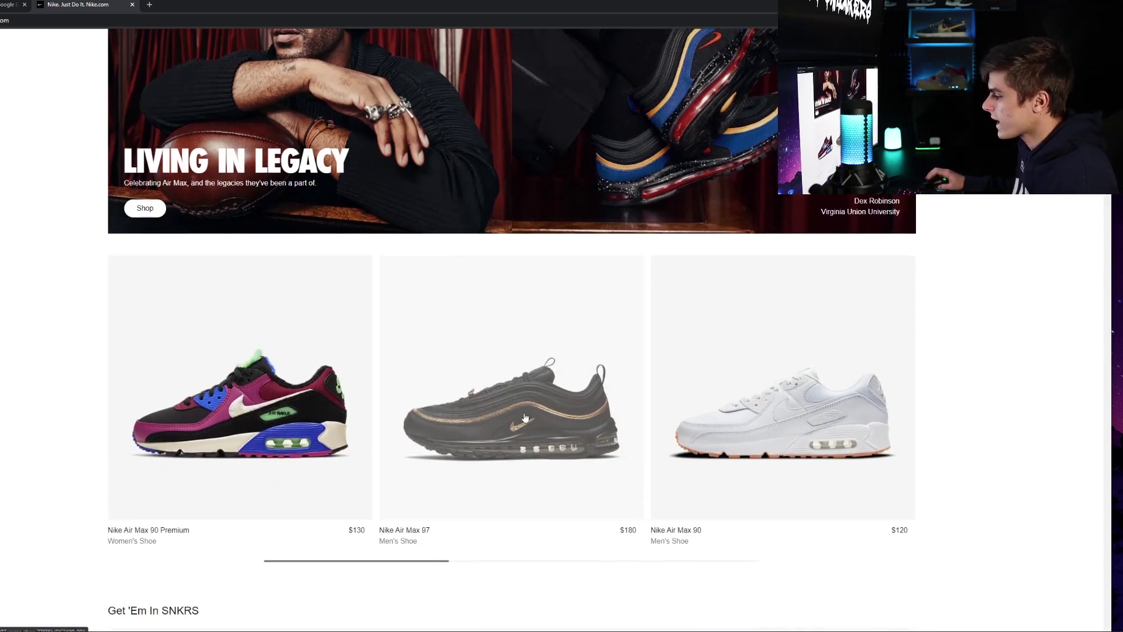
click(504, 399)
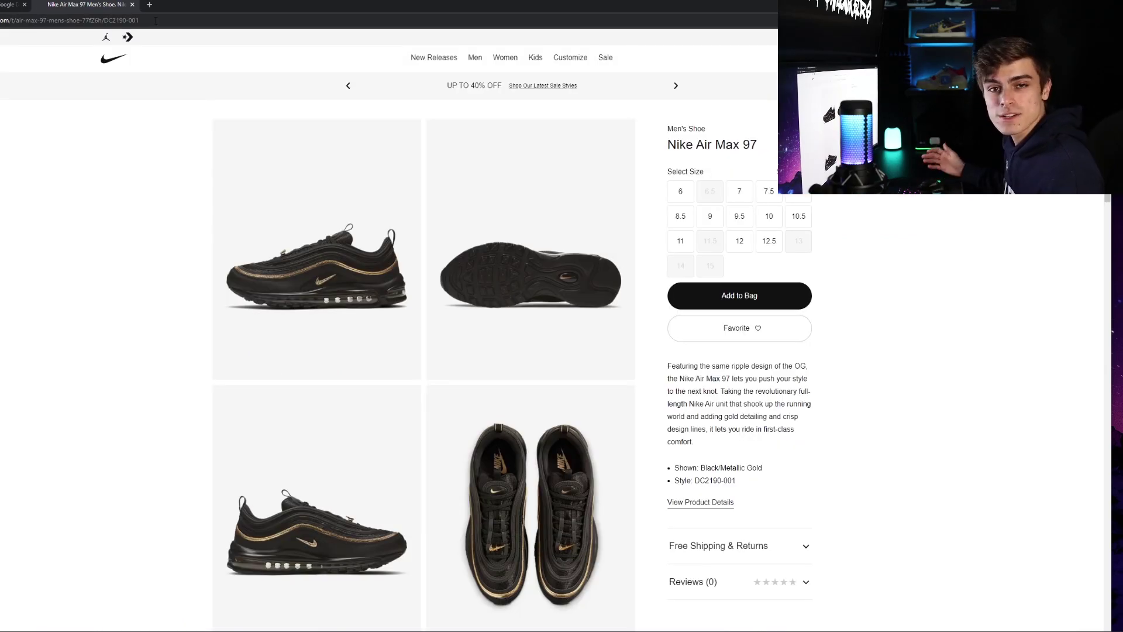
click(156, 21)
click(174, 20)
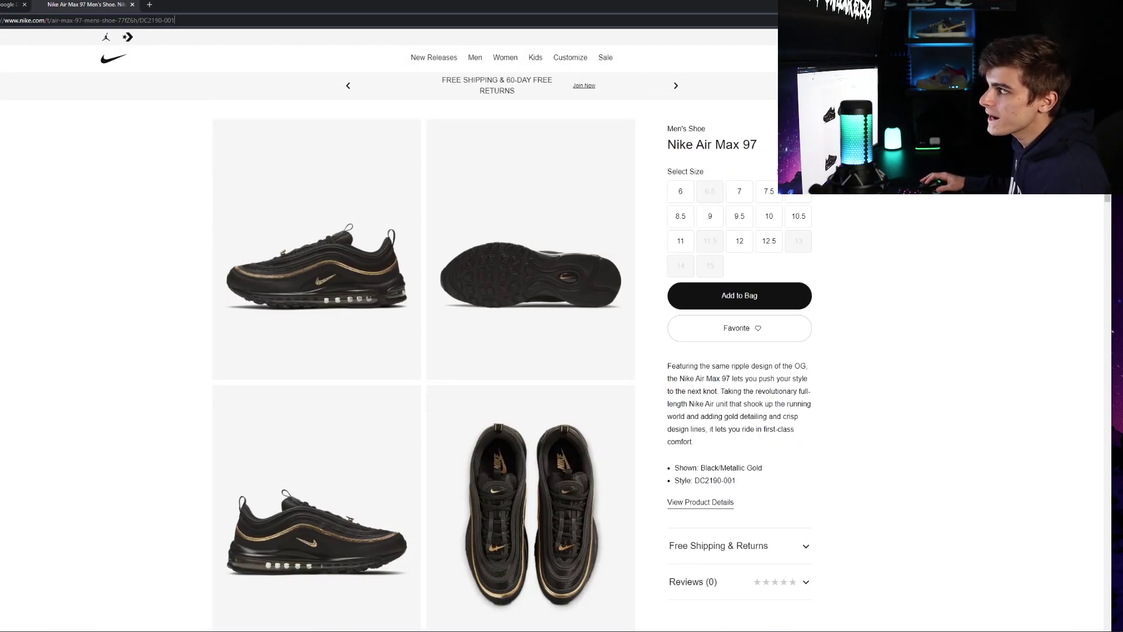
drag(174, 20, 140, 20)
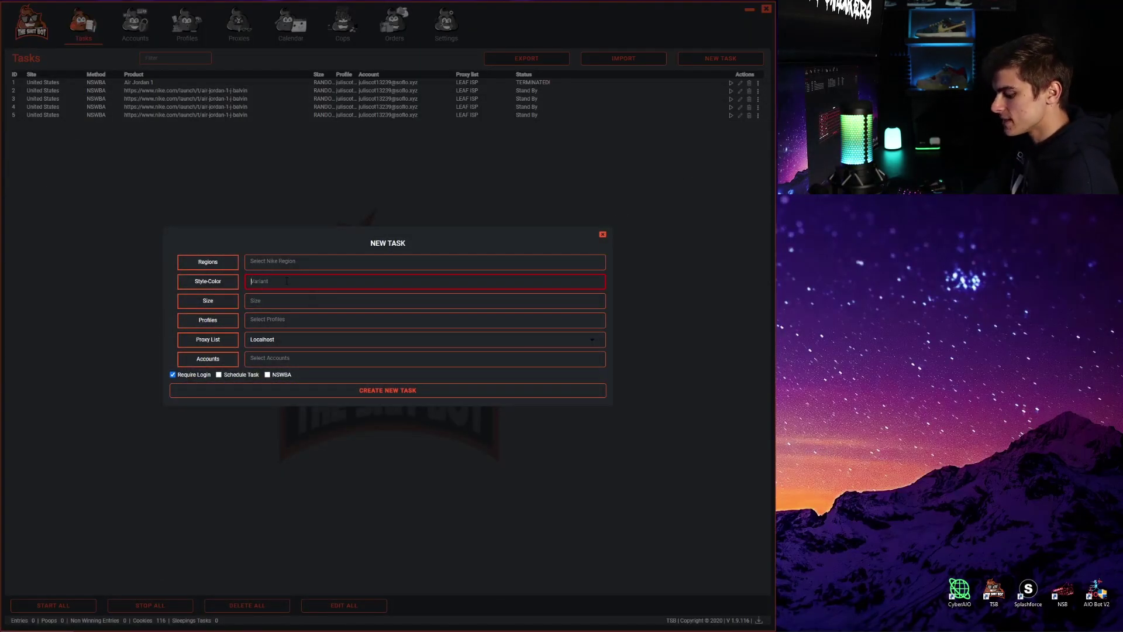
key(ctrl+v)
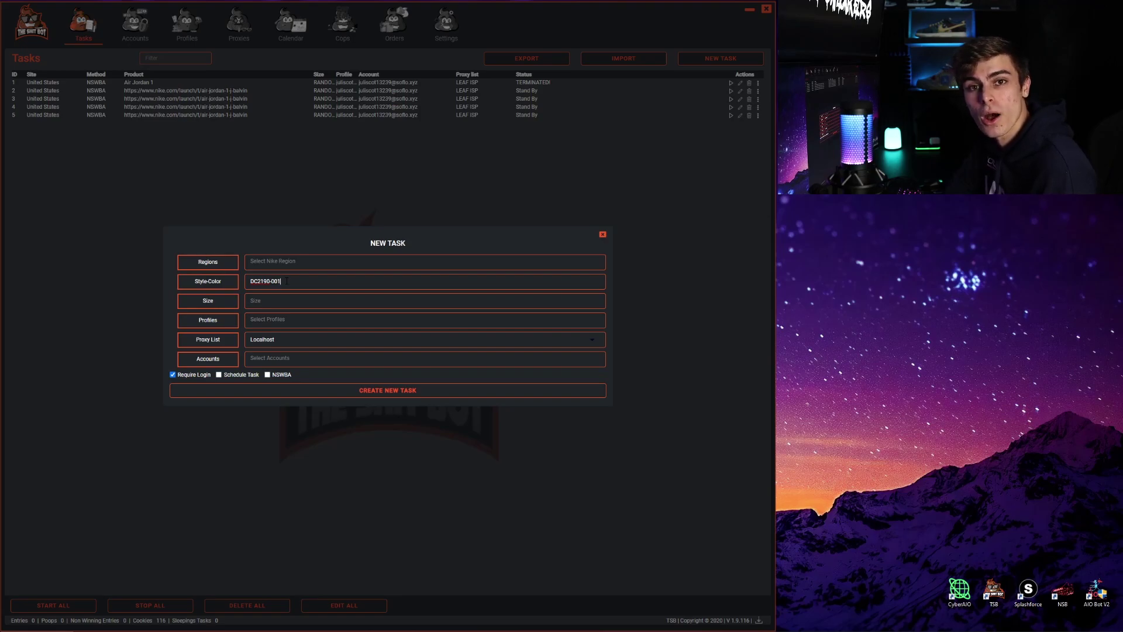
Set the new task's region to United States and its size to 4.
click(275, 262)
click(266, 311)
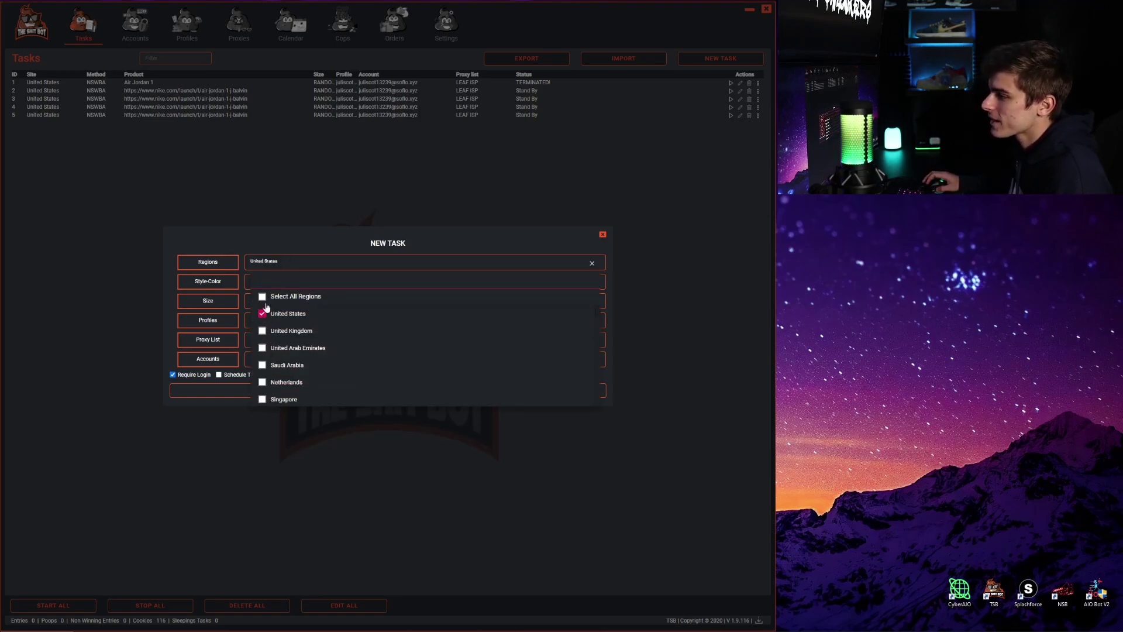
click(256, 241)
click(276, 303)
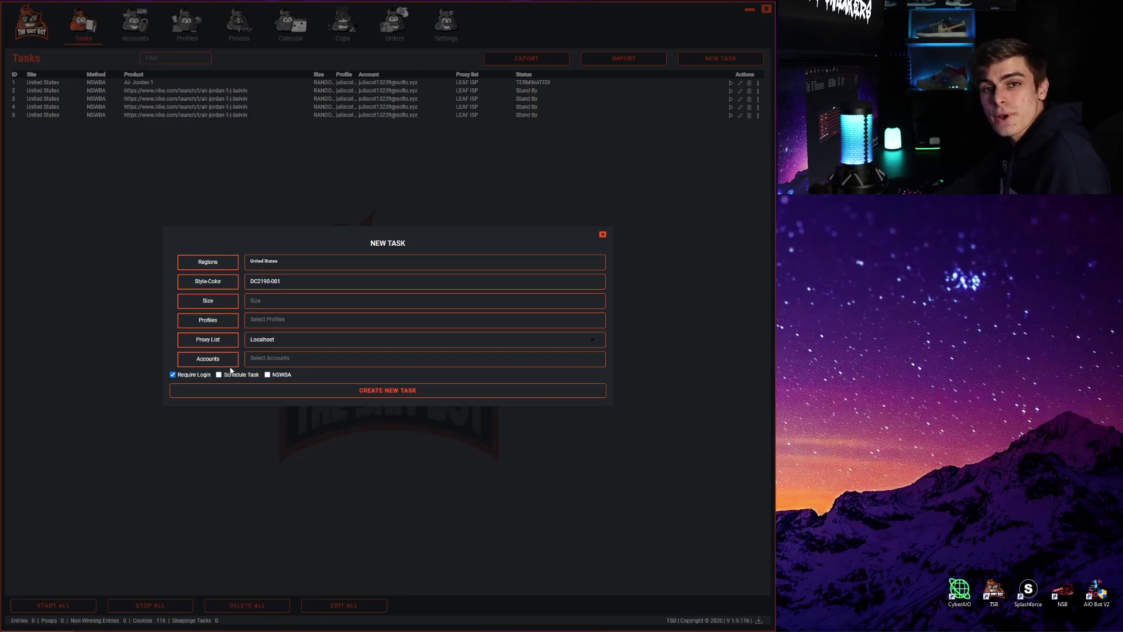
text(4)
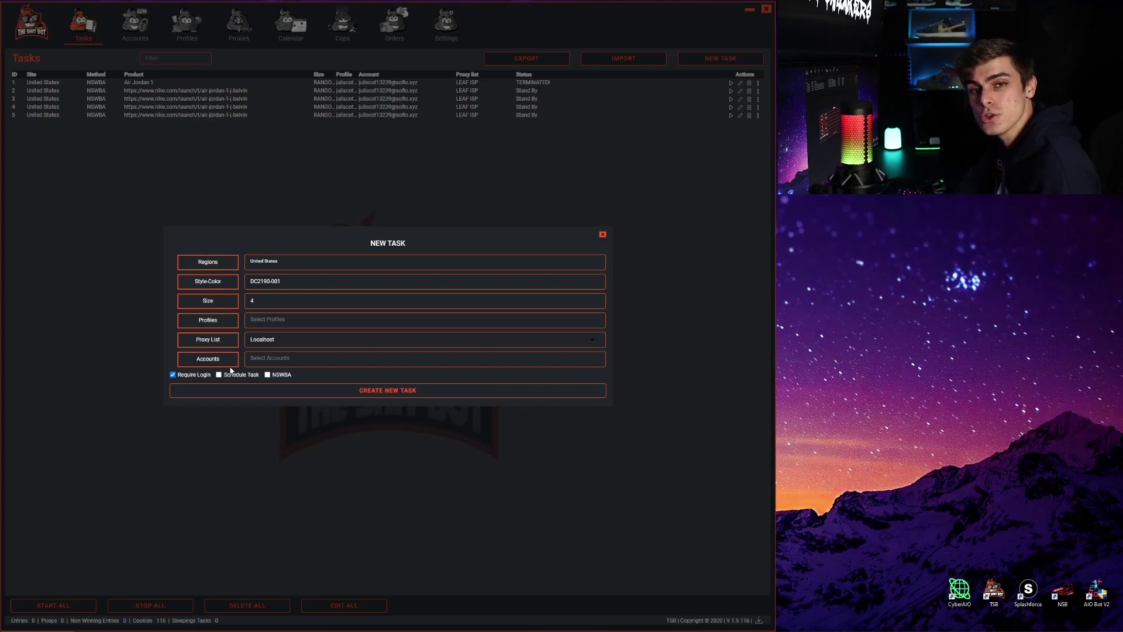
Assign the first listed profile and the first listed account to the new task, and create it with the Localhost proxy list.
click(275, 319)
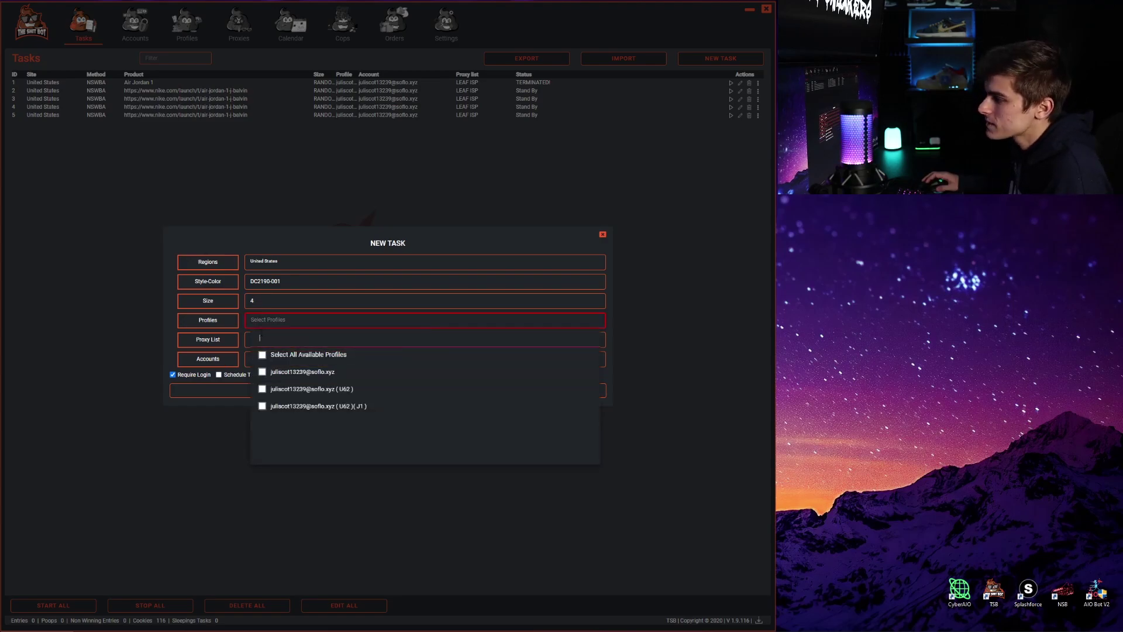
click(262, 371)
click(177, 332)
click(258, 359)
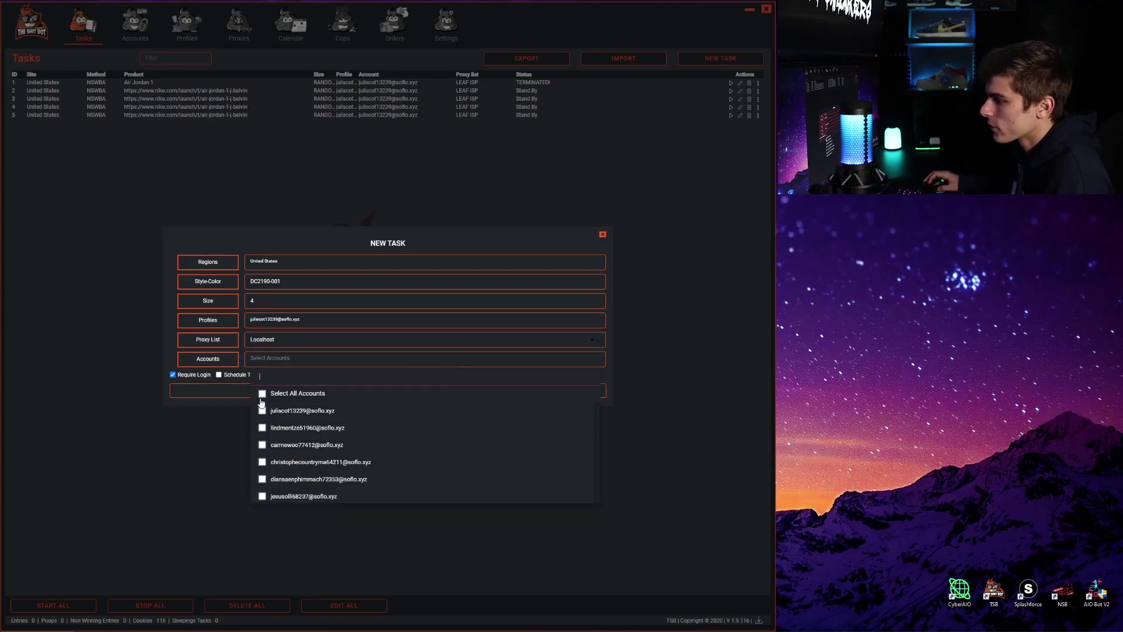
click(262, 409)
click(221, 377)
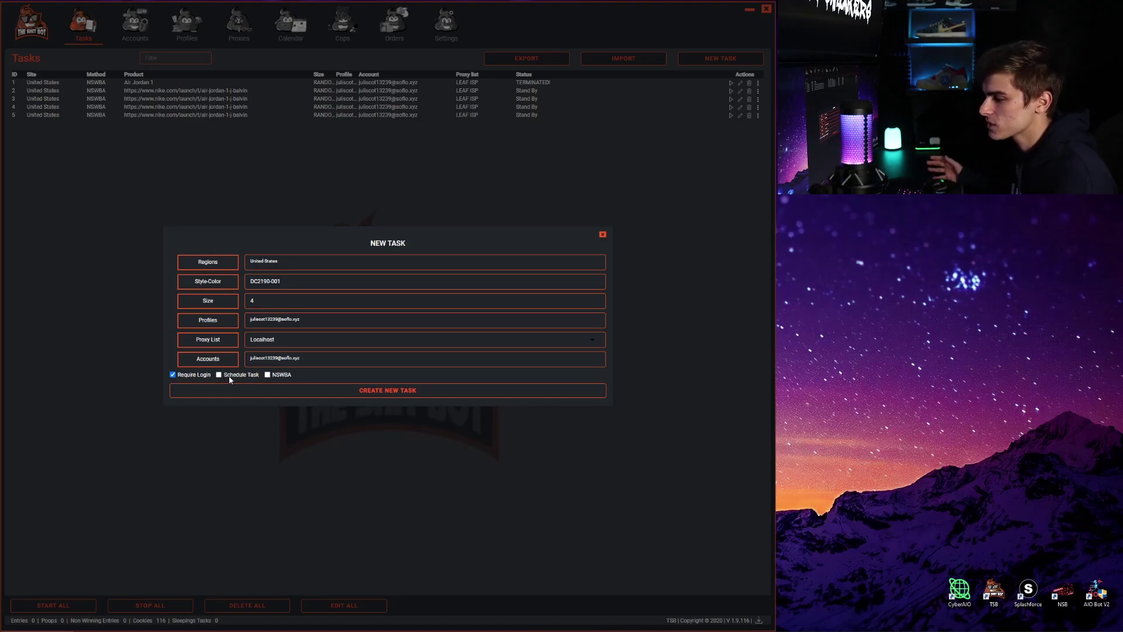
click(373, 391)
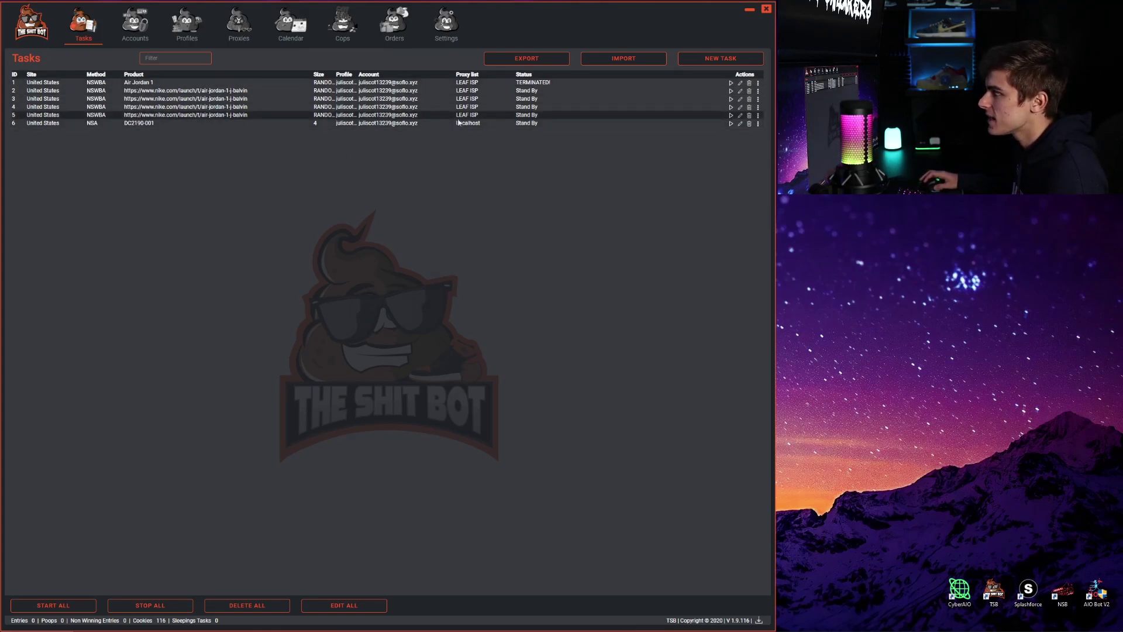
Set the DC2190-001 task's proxy list to NGC, save the change and start the task.
click(740, 125)
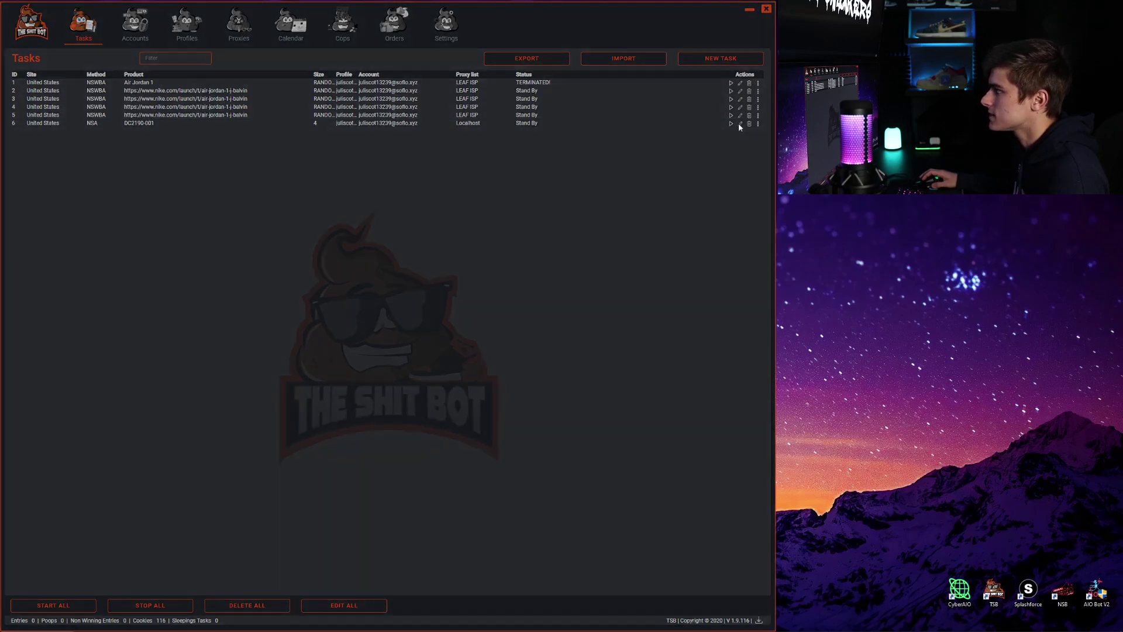
click(389, 386)
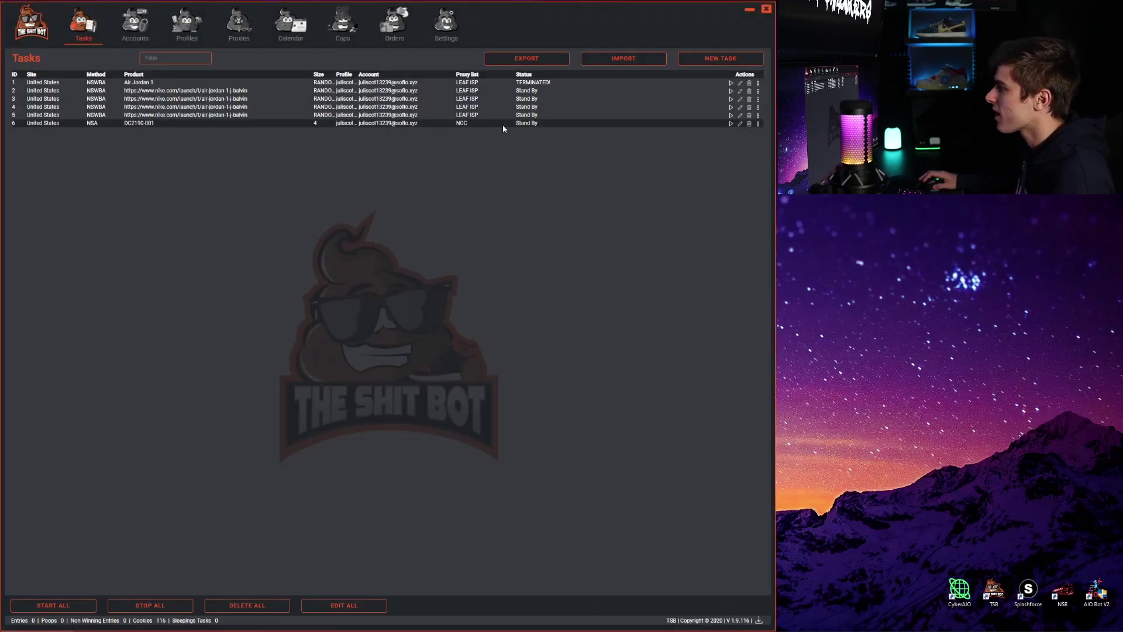
click(731, 124)
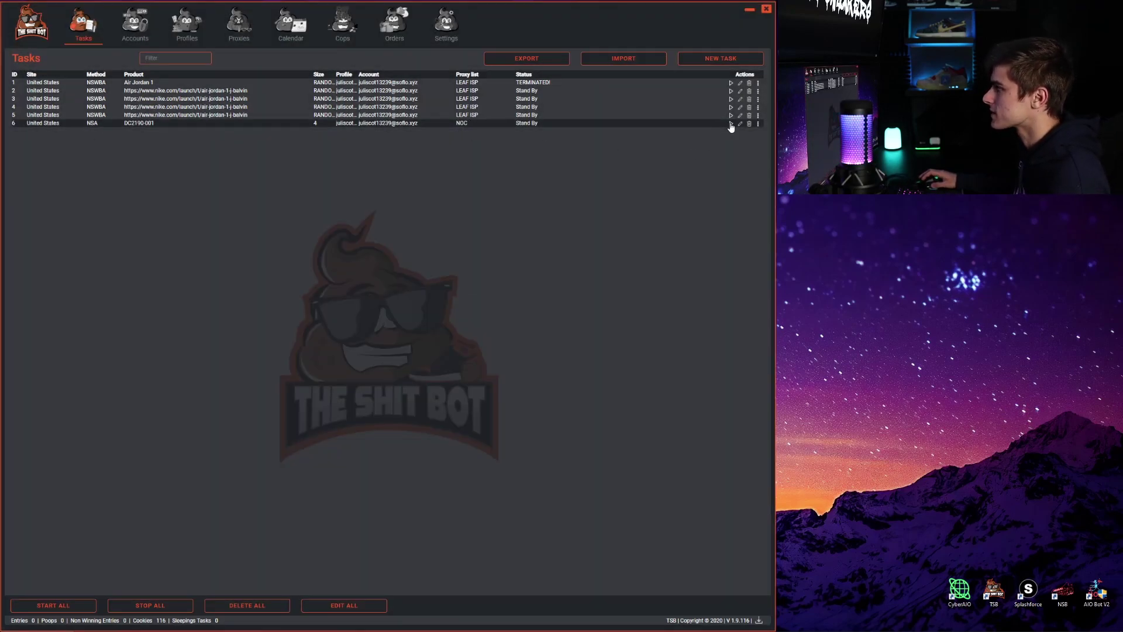